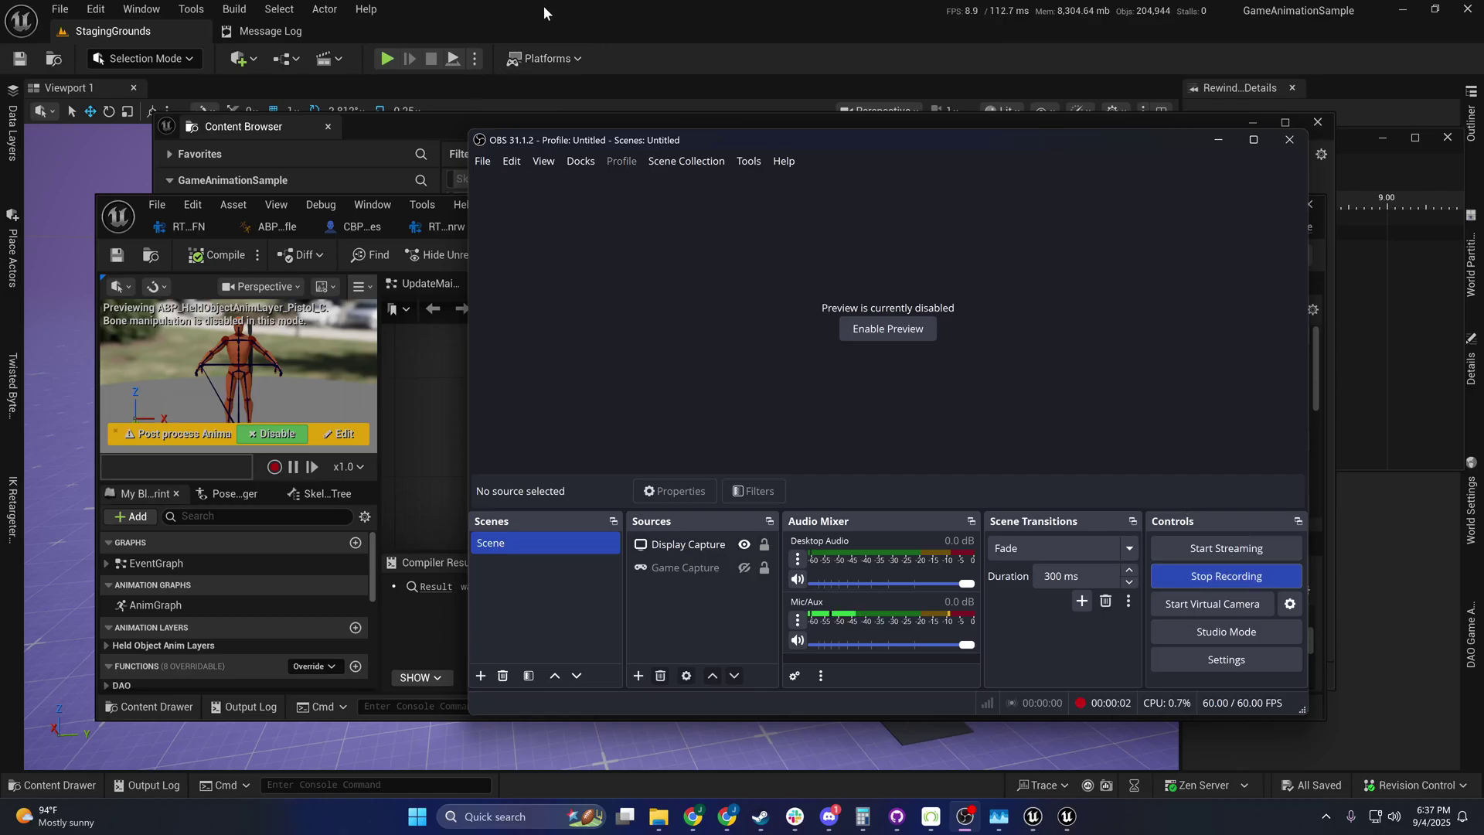
Step: Maximize the ABP_HeldObjectAnimLayer_Pistol editor and examine the Input Pose, Blend Poses by bool and First Update Complete nodes in OverlayState
{"action": "left_click", "coordinate": [544, 11]}
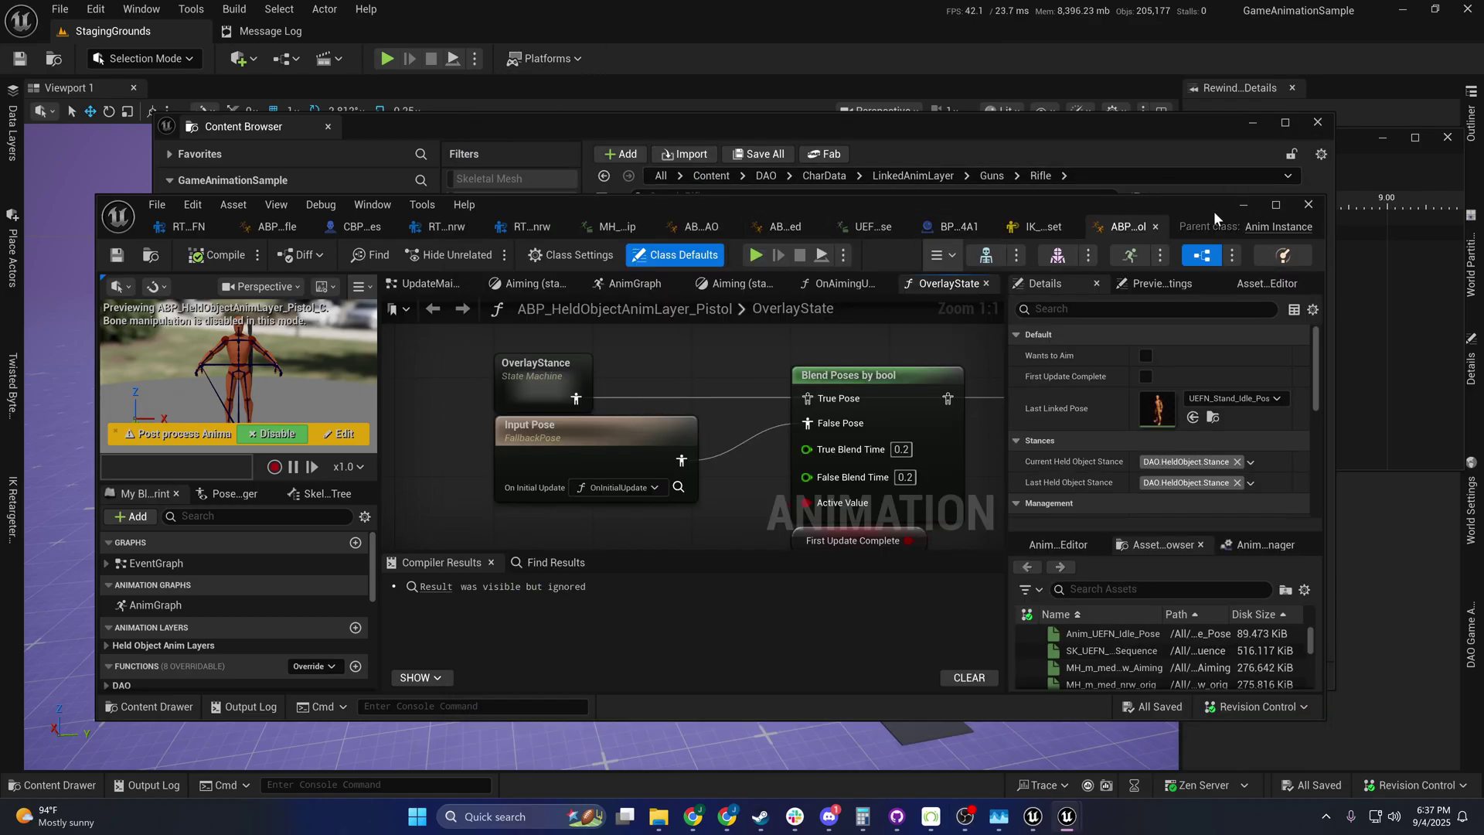
{"action": "right_click_drag", "start_coordinate": [694, 373], "coordinate": [658, 402]}
{"action": "left_click", "coordinate": [1275, 203]}
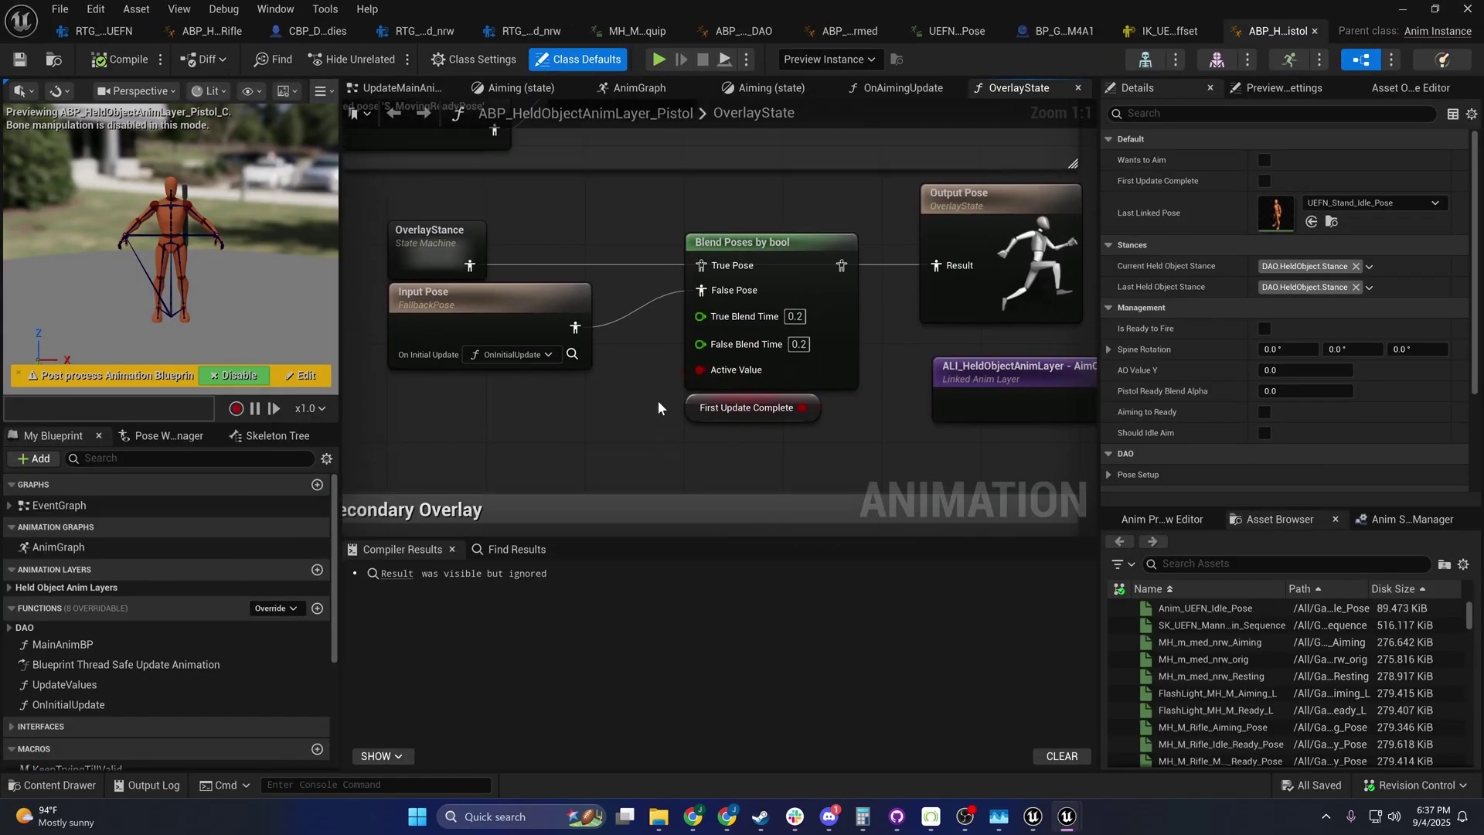
{"action": "scroll", "coordinate": [657, 400], "scroll_direction": "down", "scroll_amount": 5}
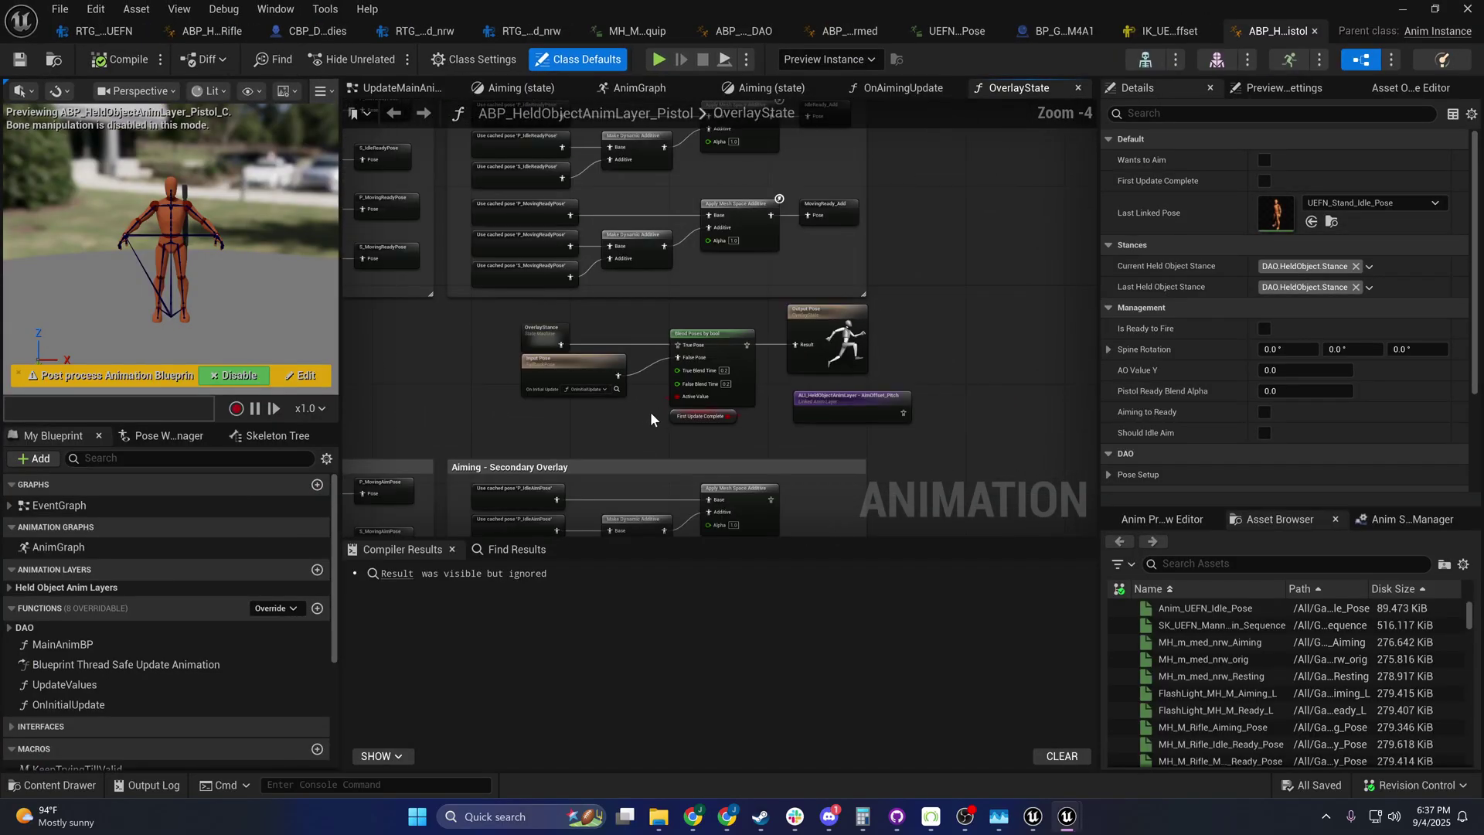
{"action": "right_click_drag", "start_coordinate": [651, 414], "coordinate": [749, 396]}
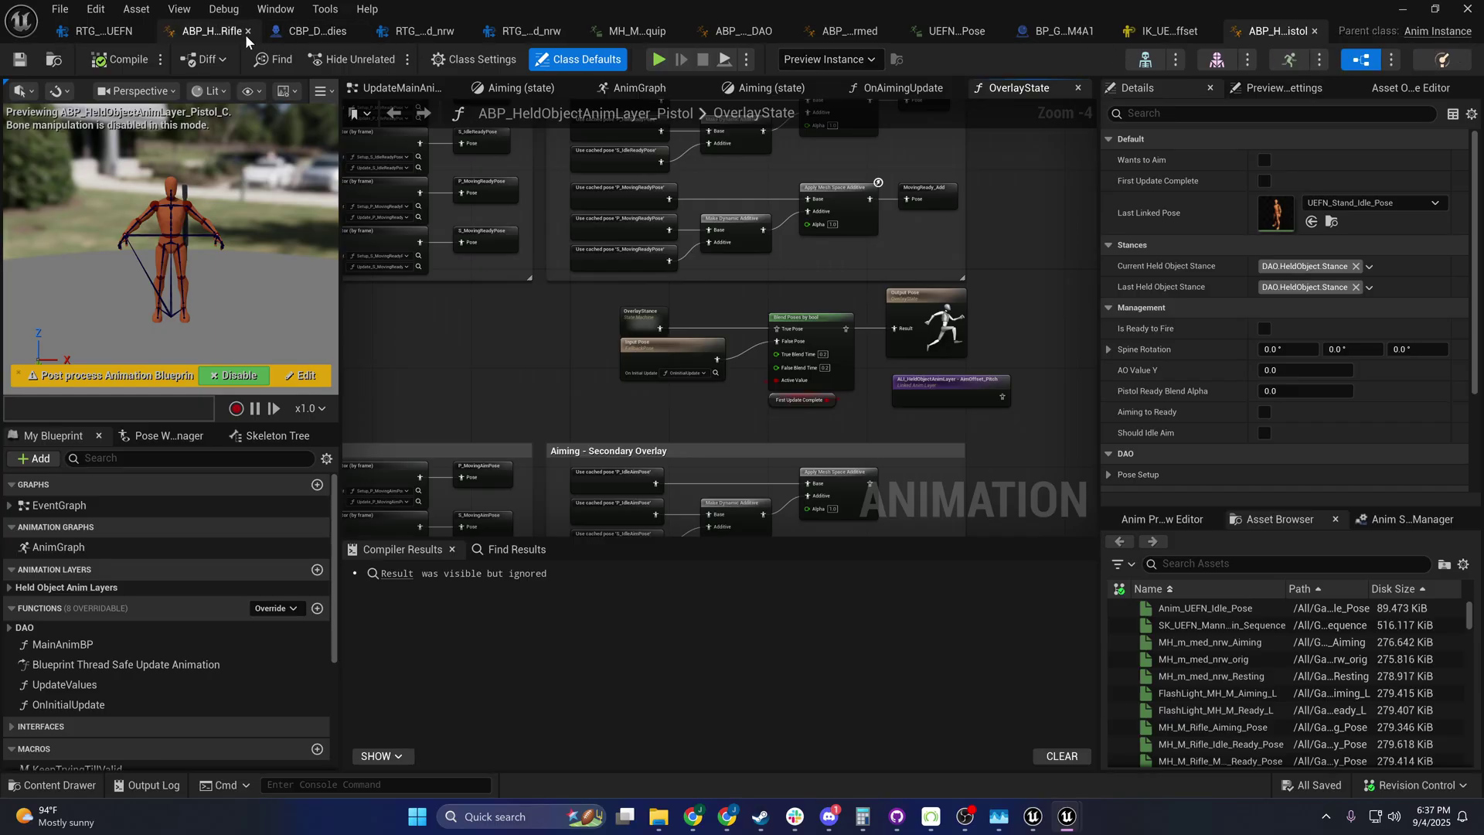
{"action": "scroll", "coordinate": [773, 406], "scroll_direction": "up", "scroll_amount": 5}
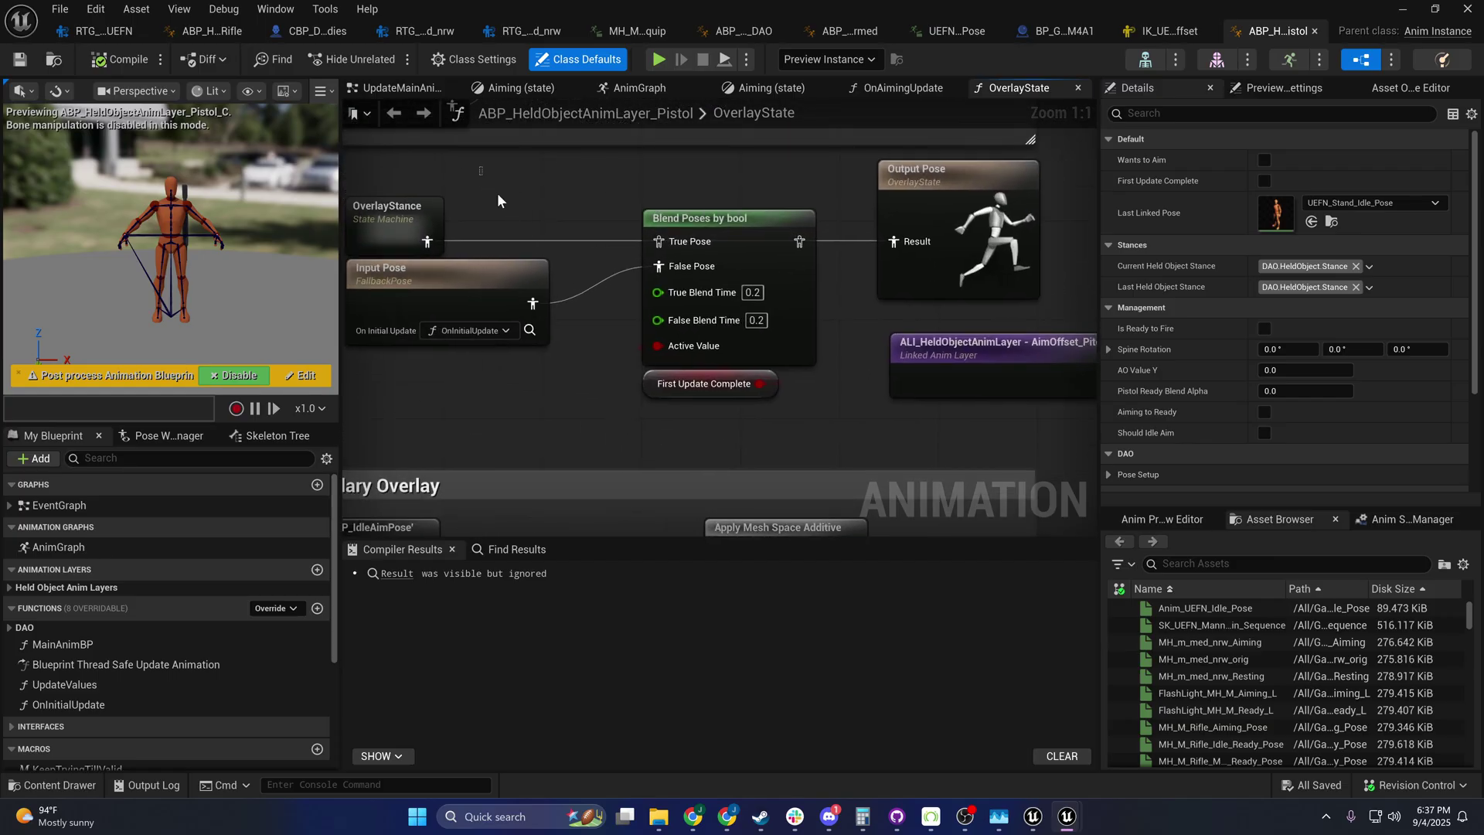
{"action": "left_click_drag", "start_coordinate": [498, 192], "coordinate": [765, 386]}
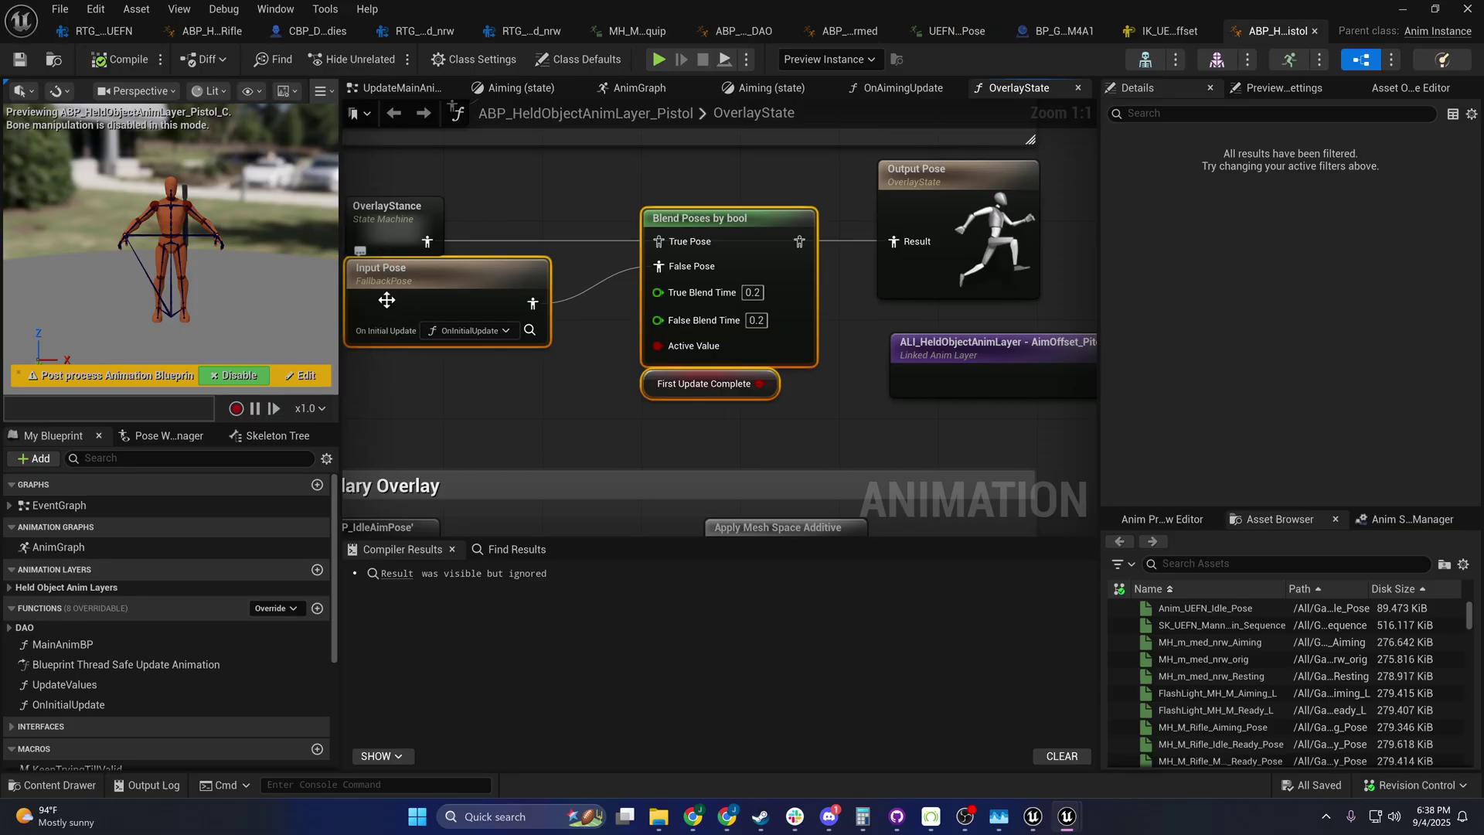
{"action": "scroll", "coordinate": [386, 382], "scroll_direction": "down", "scroll_amount": 2}
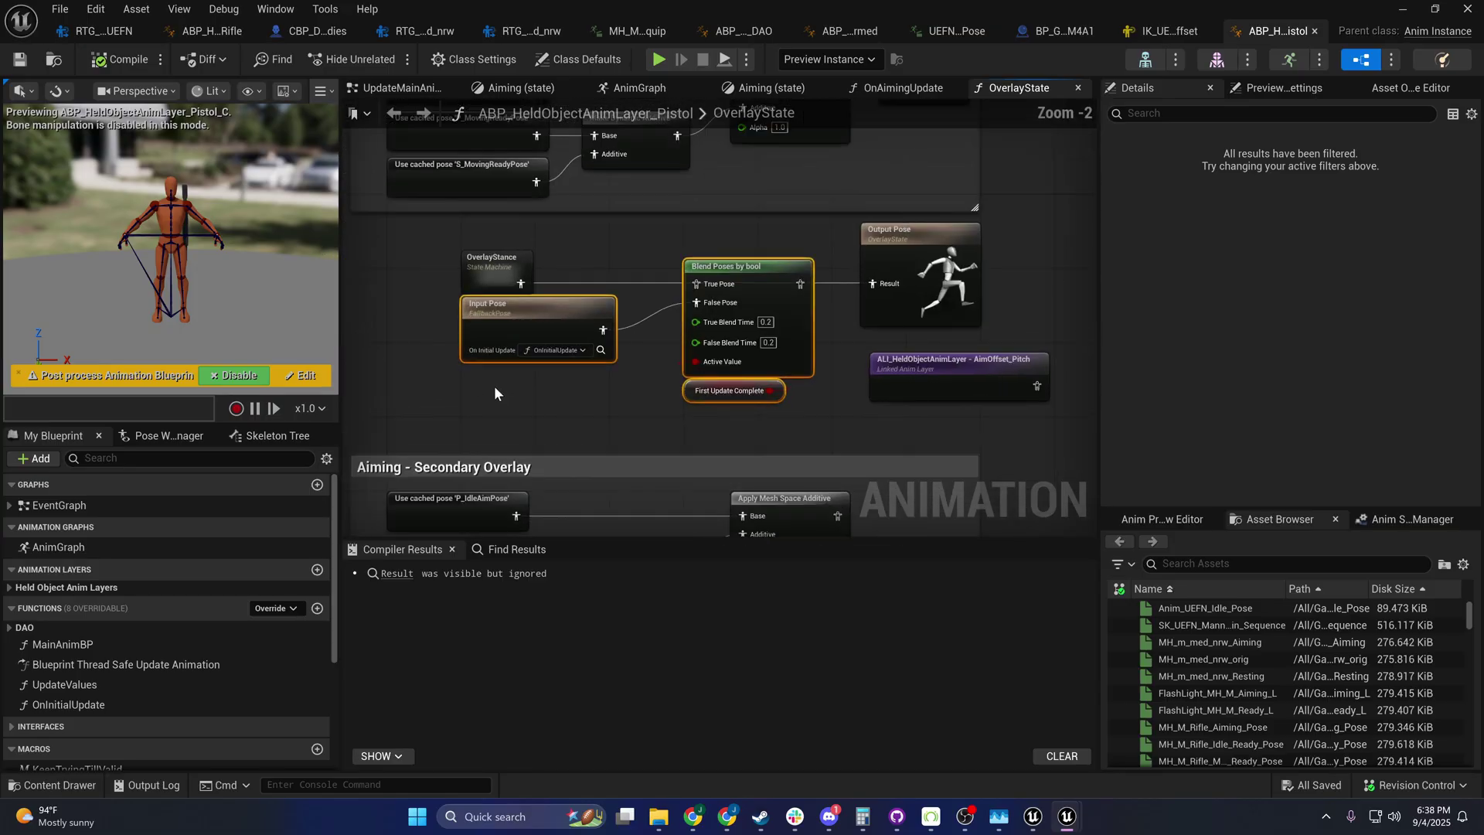
{"action": "right_click_drag", "start_coordinate": [488, 392], "coordinate": [639, 357]}
Step: Switch to the ABP_HO_AnimLayer_Rifle blueprint and open its OverlayState graph
{"action": "left_click", "coordinate": [198, 31]}
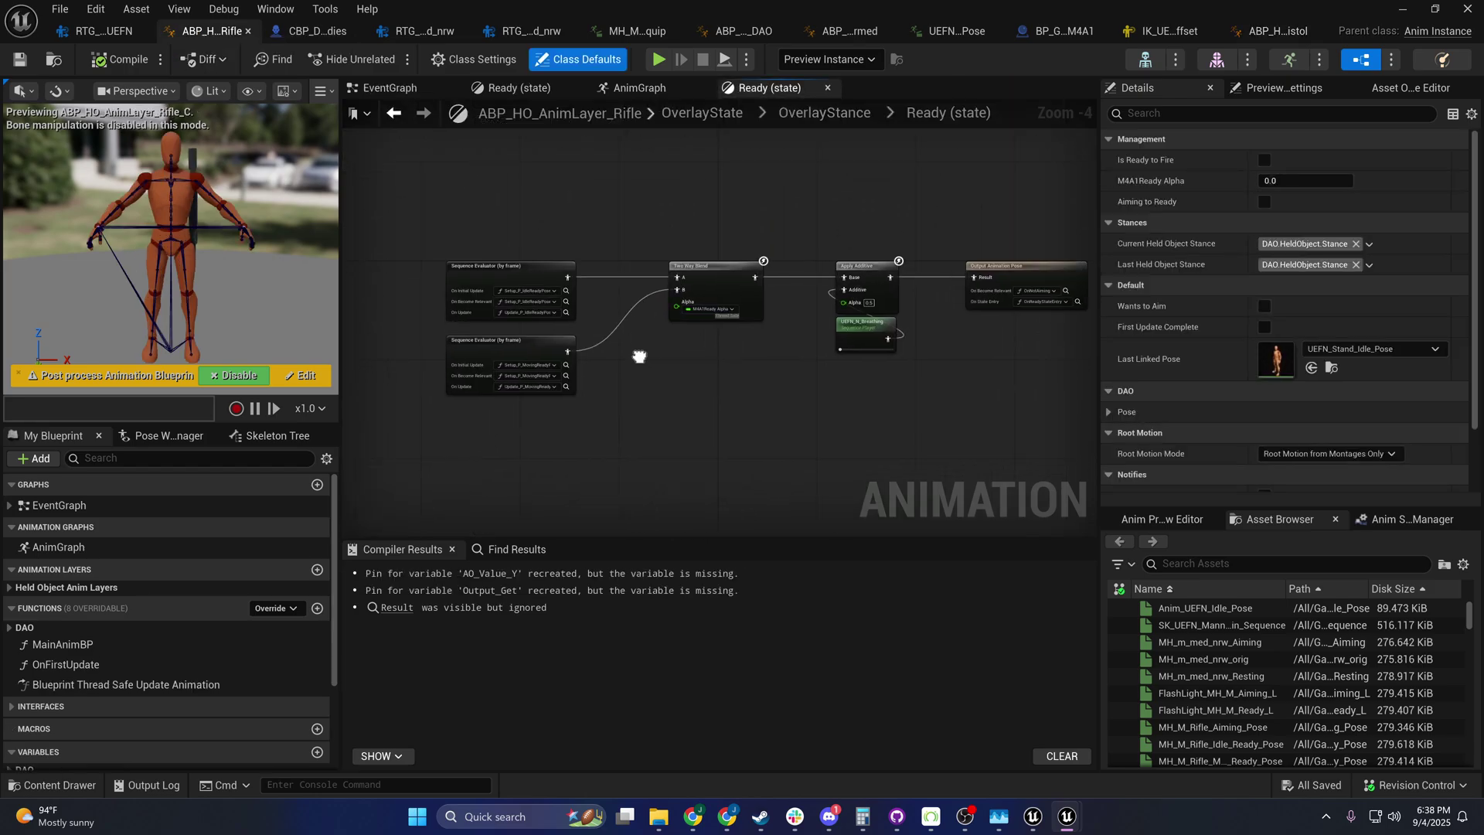
{"action": "left_click", "coordinate": [640, 88]}
{"action": "right_click_drag", "start_coordinate": [647, 290], "coordinate": [523, 244]}
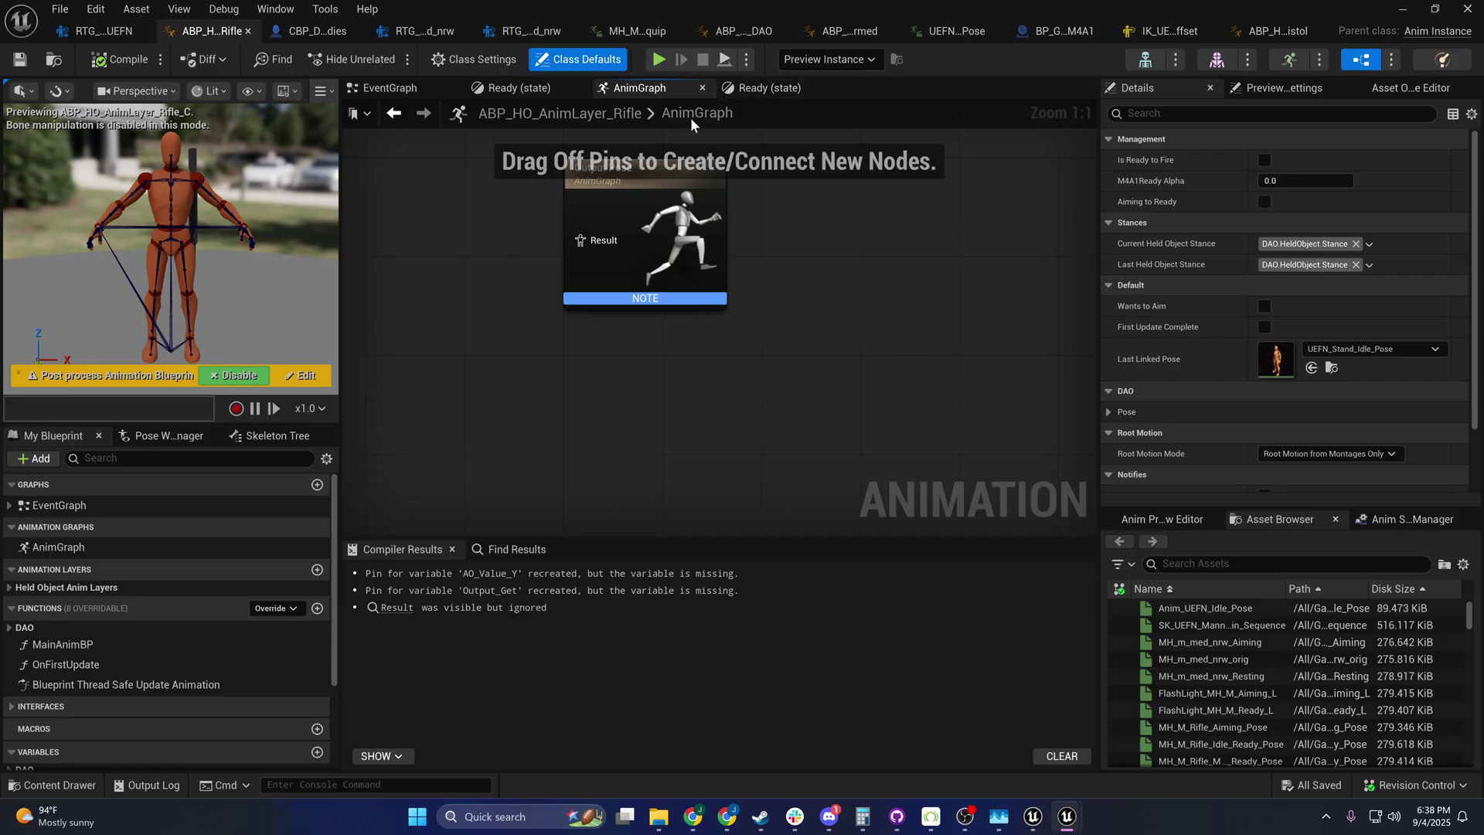
{"action": "right_click_drag", "start_coordinate": [437, 253], "coordinate": [726, 299]}
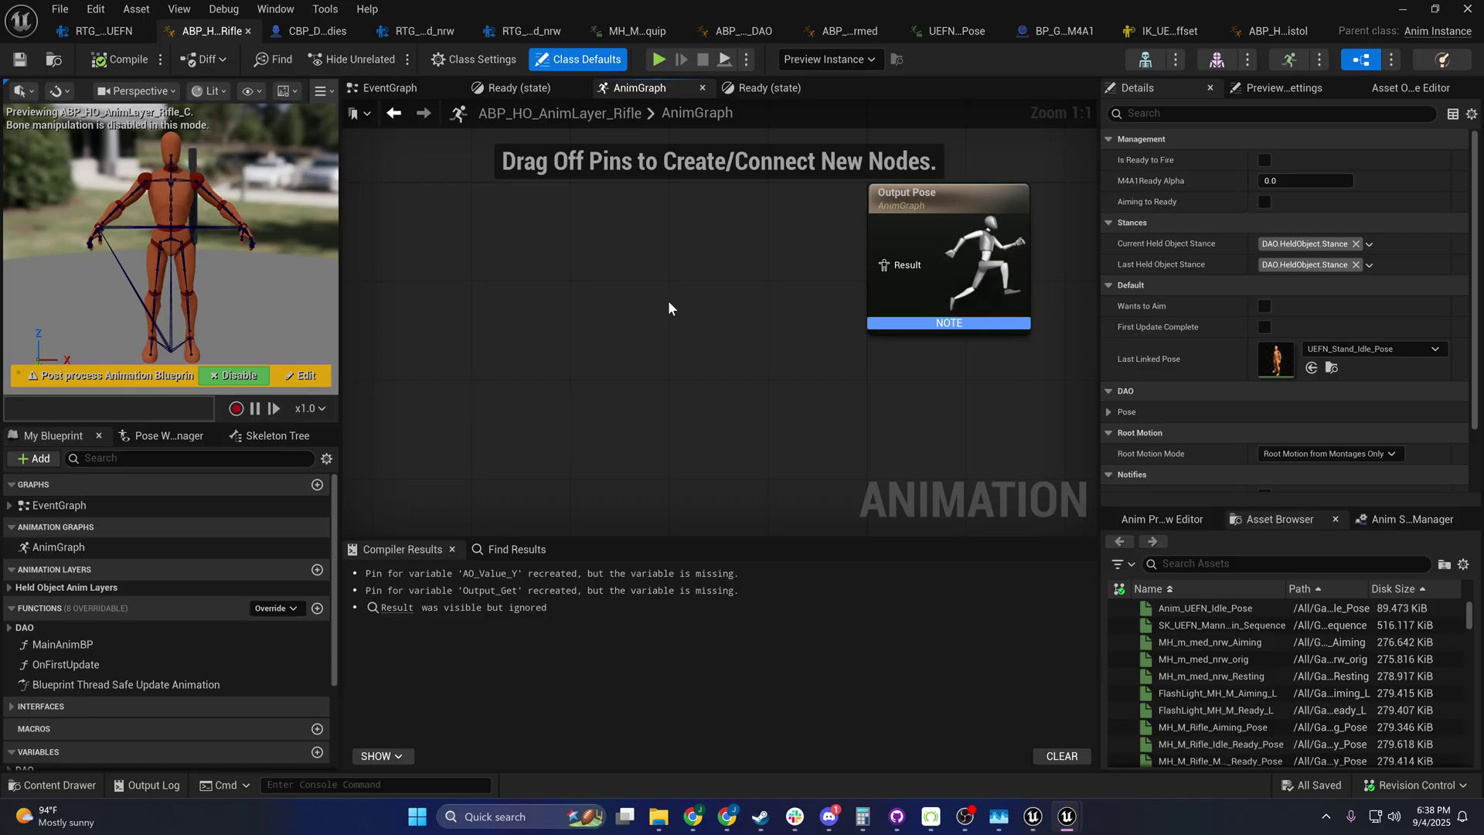
{"action": "scroll", "coordinate": [680, 351], "scroll_direction": "down", "scroll_amount": 2}
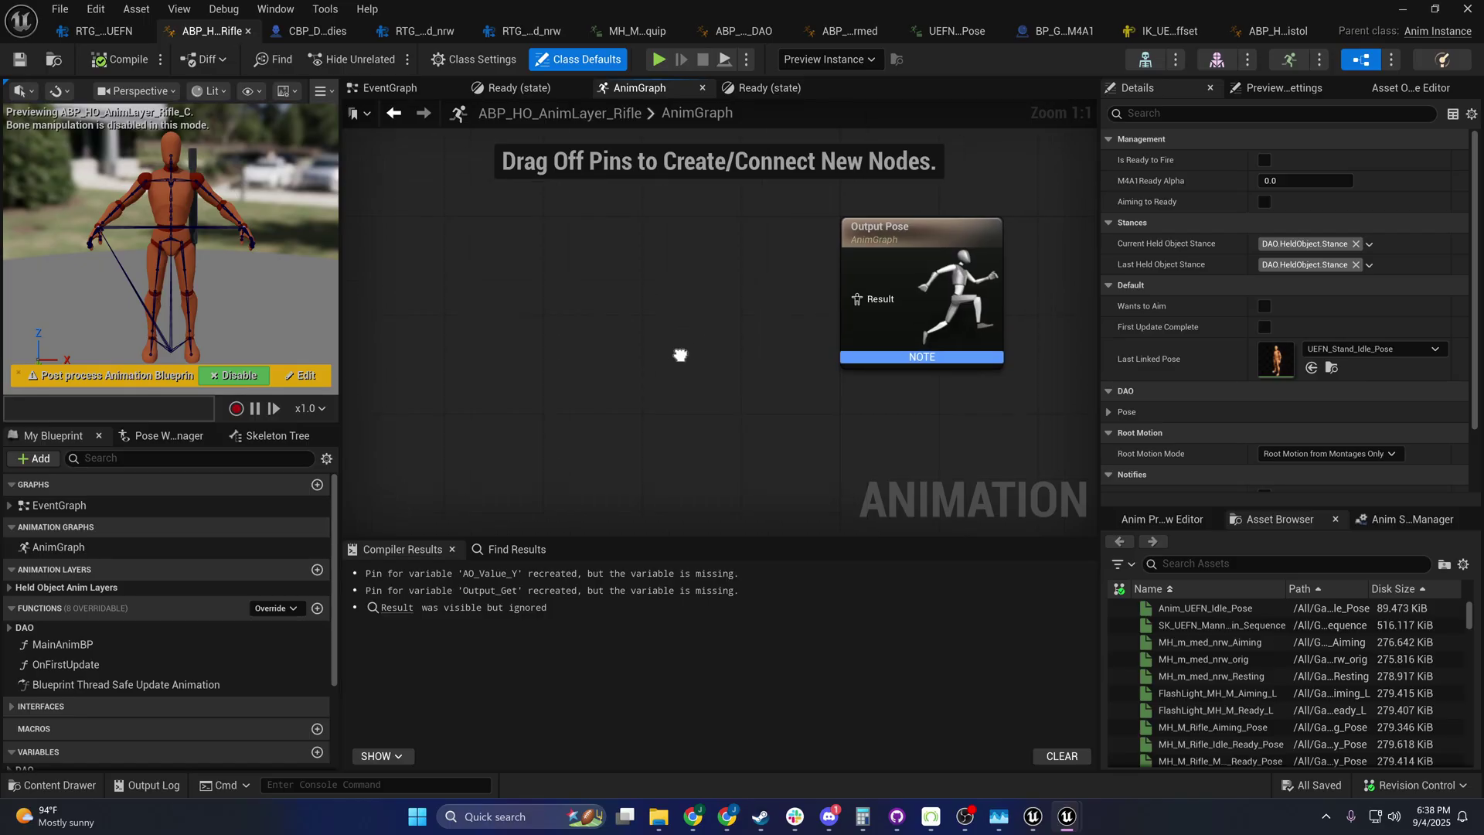
{"action": "left_click", "coordinate": [744, 88]}
{"action": "left_click", "coordinate": [705, 113]}
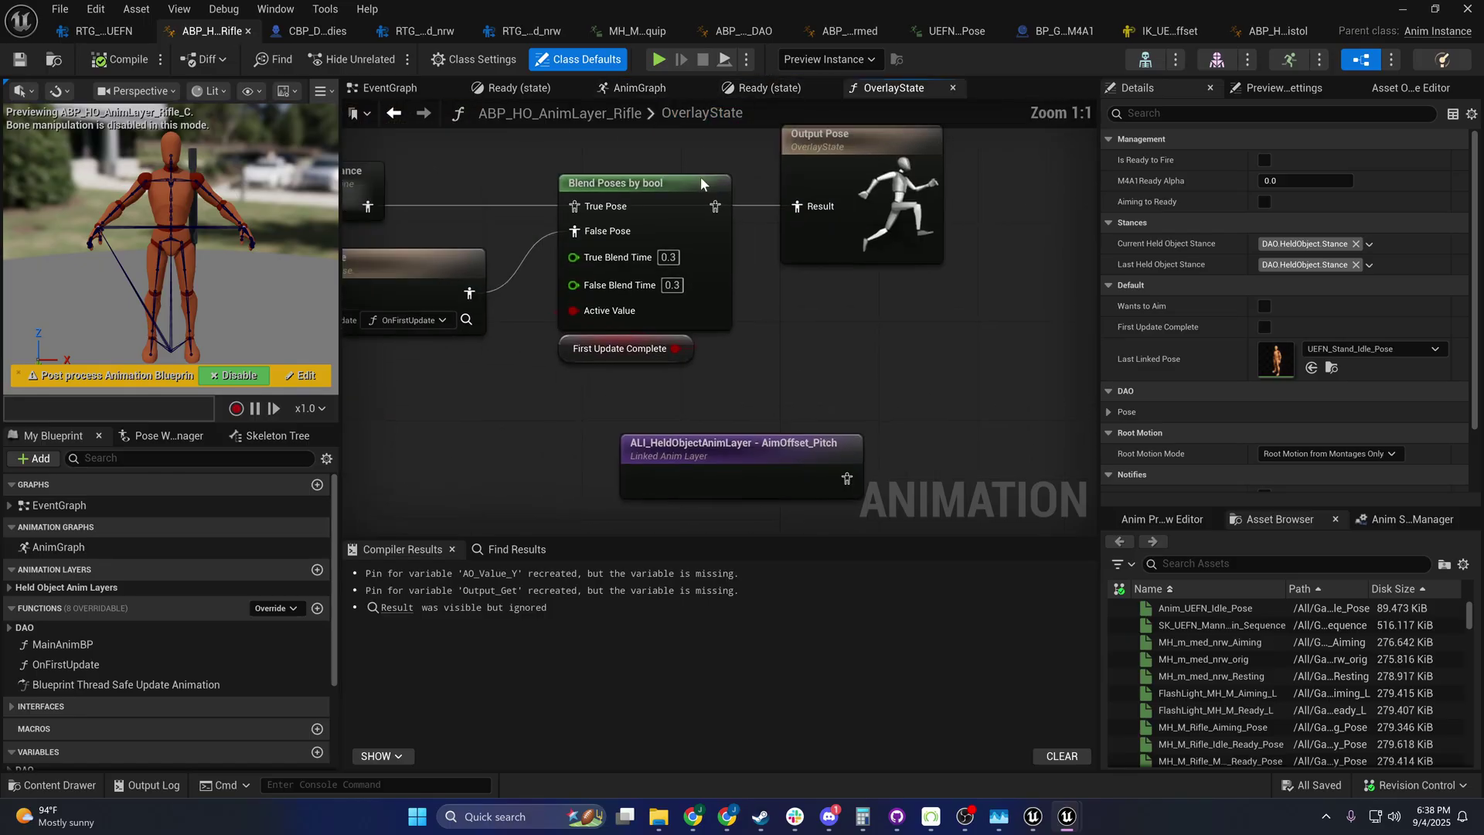
Step: Examine the OverlayStance state machine and the fallback pose blend nodes in the rifle's OverlayState graph
{"action": "scroll", "coordinate": [678, 225], "scroll_direction": "down", "scroll_amount": 3}
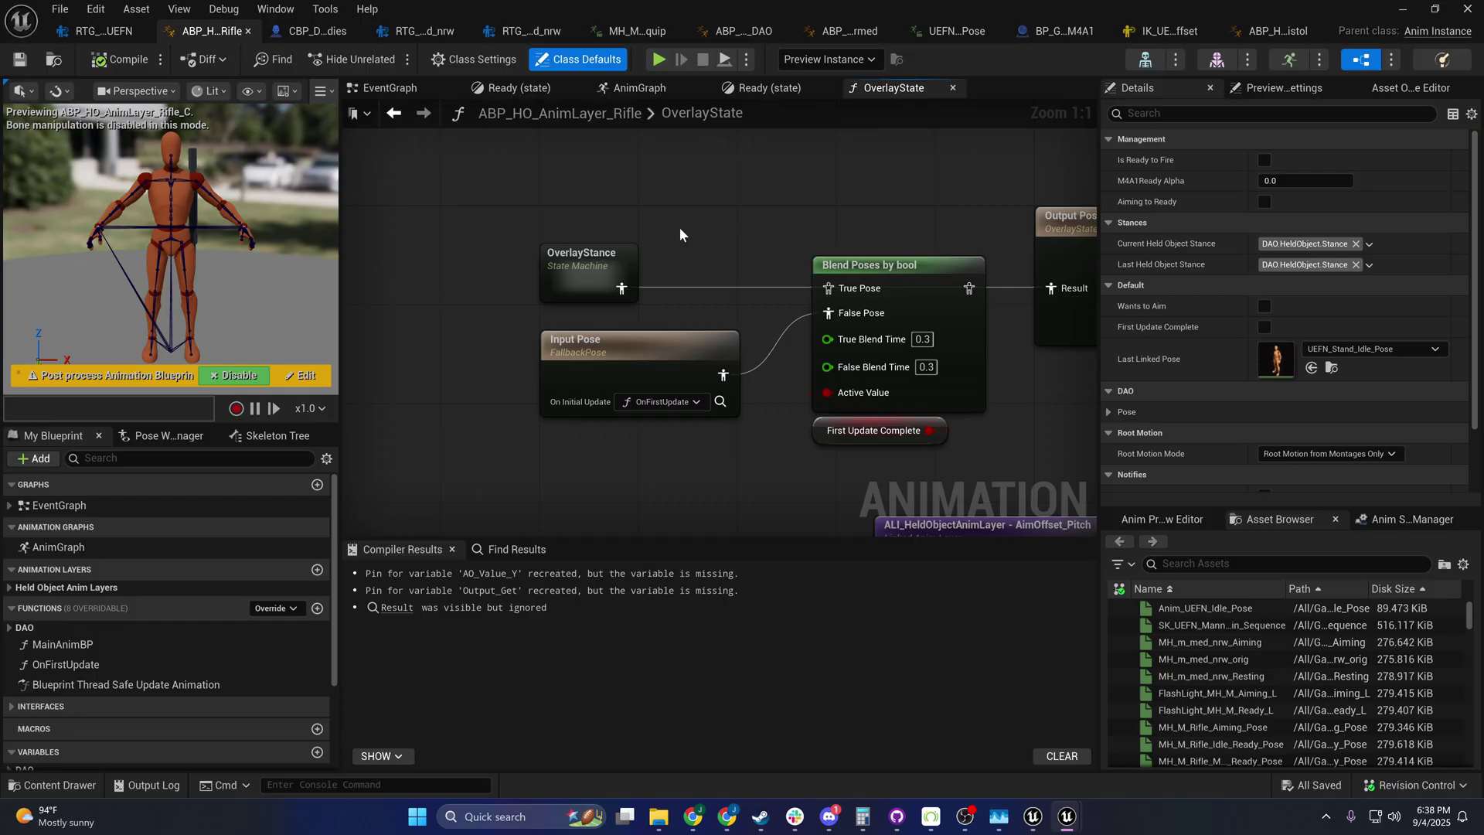
{"action": "left_click_drag", "start_coordinate": [543, 192], "coordinate": [651, 281]}
{"action": "right_click_drag", "start_coordinate": [662, 251], "coordinate": [591, 282]}
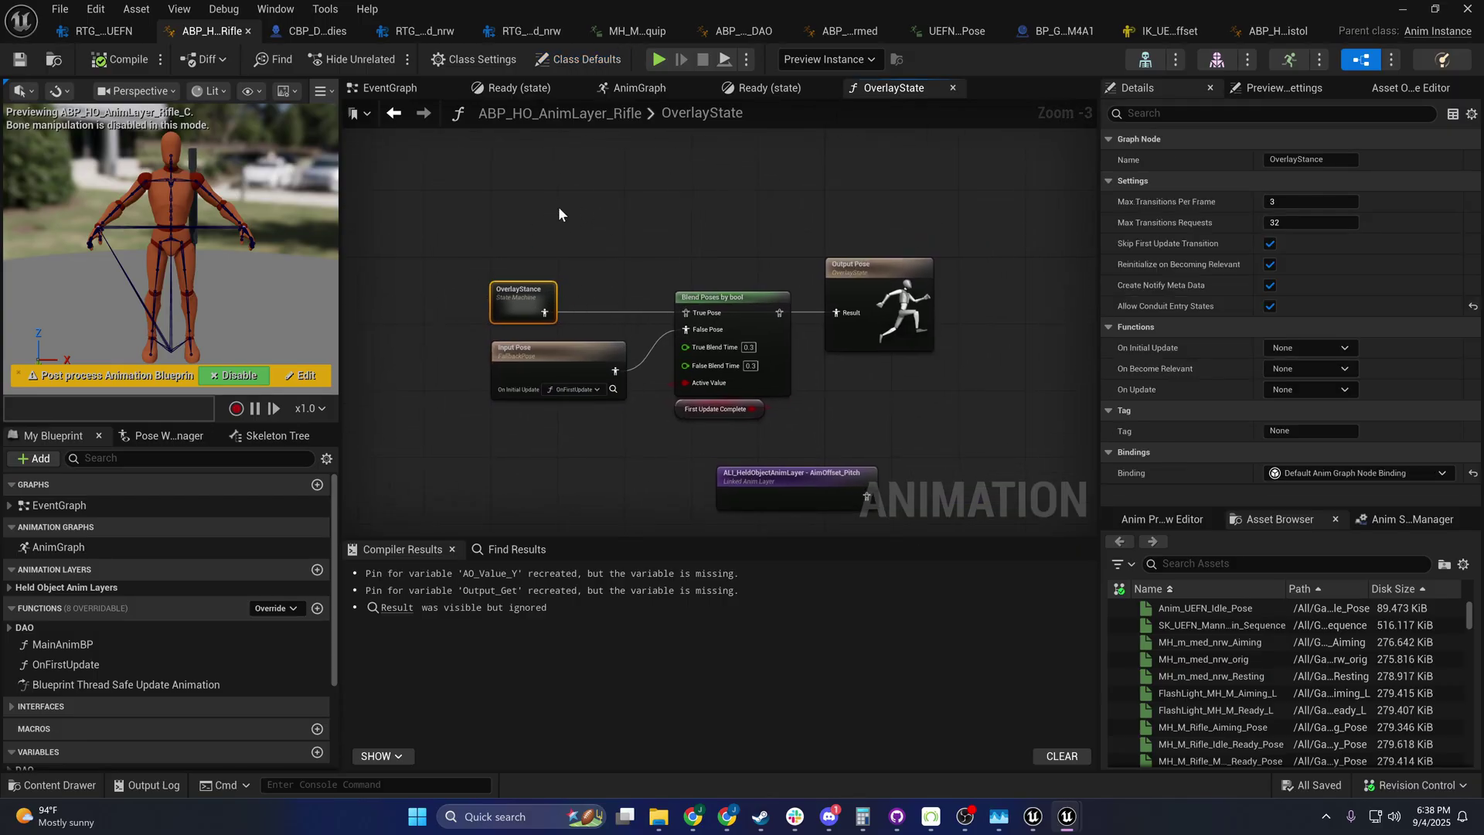
{"action": "left_click_drag", "start_coordinate": [558, 206], "coordinate": [754, 416]}
{"action": "right_click_drag", "start_coordinate": [608, 301], "coordinate": [561, 270]}
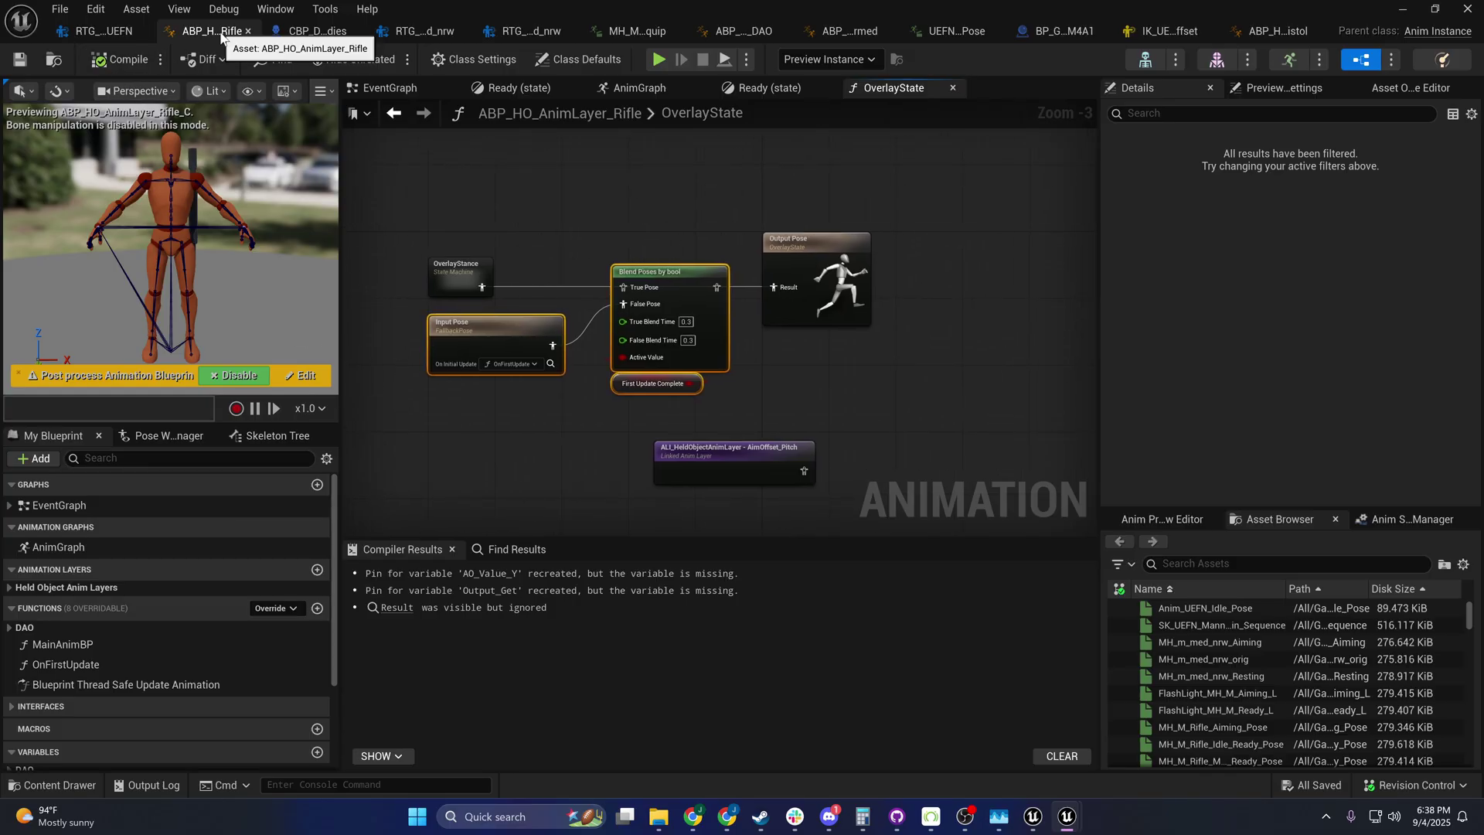
Step: Inspect the OverlayState animation layer's graph blending settings, including the available Blend In Profile and Blend Out Profile options
{"action": "left_click", "coordinate": [54, 588]}
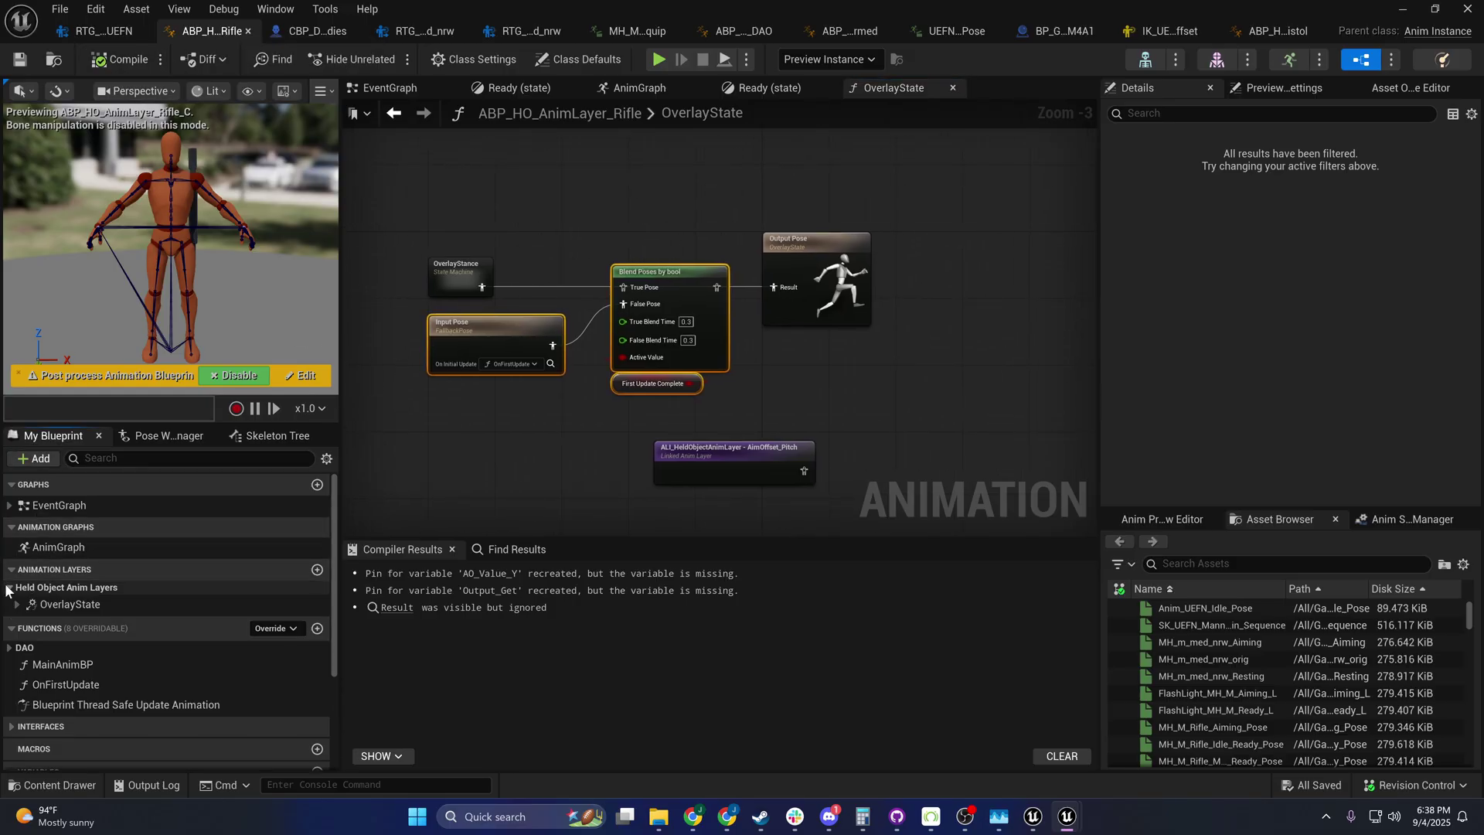
{"action": "left_click", "coordinate": [45, 605]}
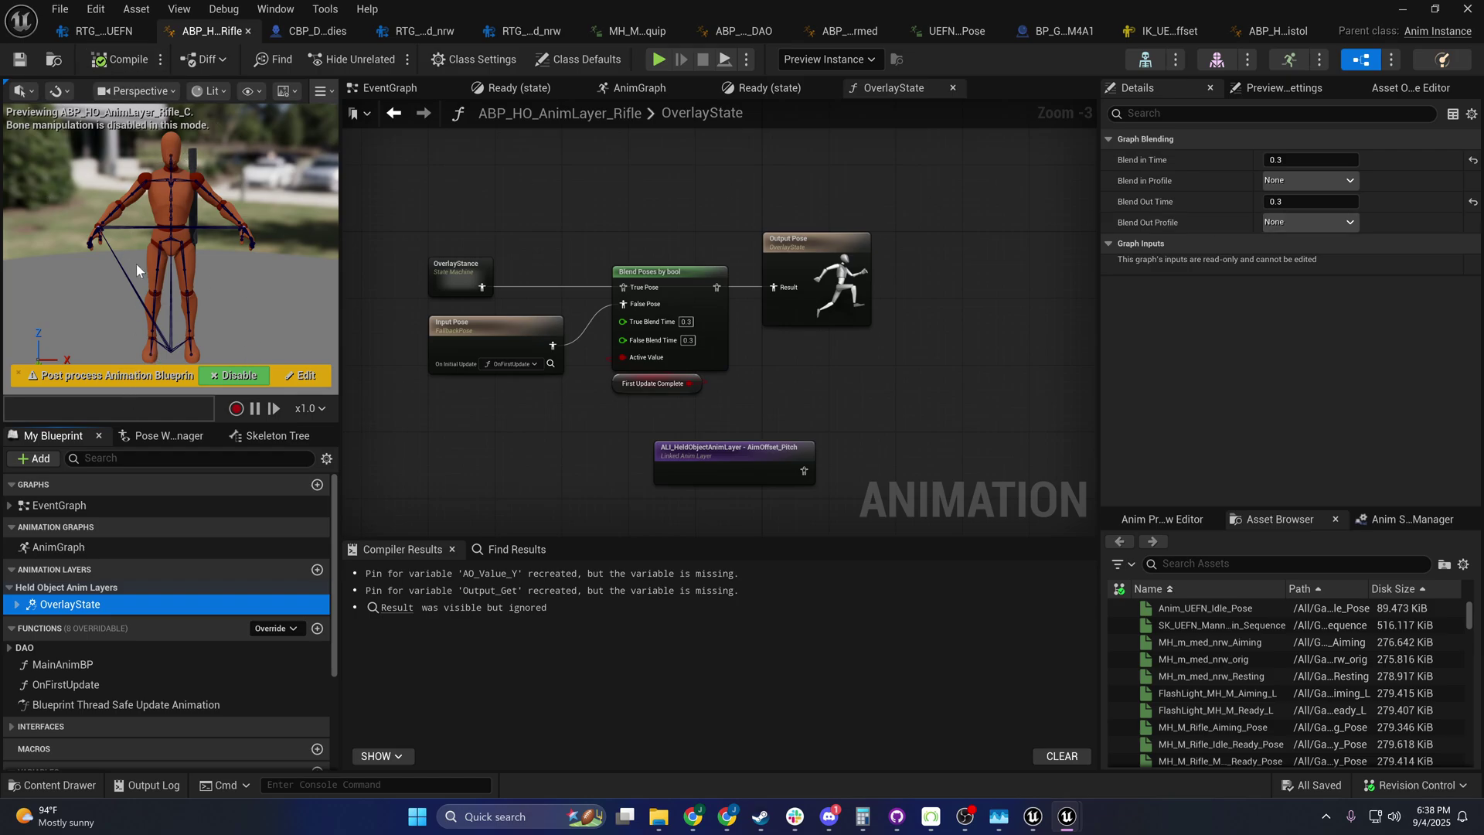
{"action": "left_click", "coordinate": [1311, 180]}
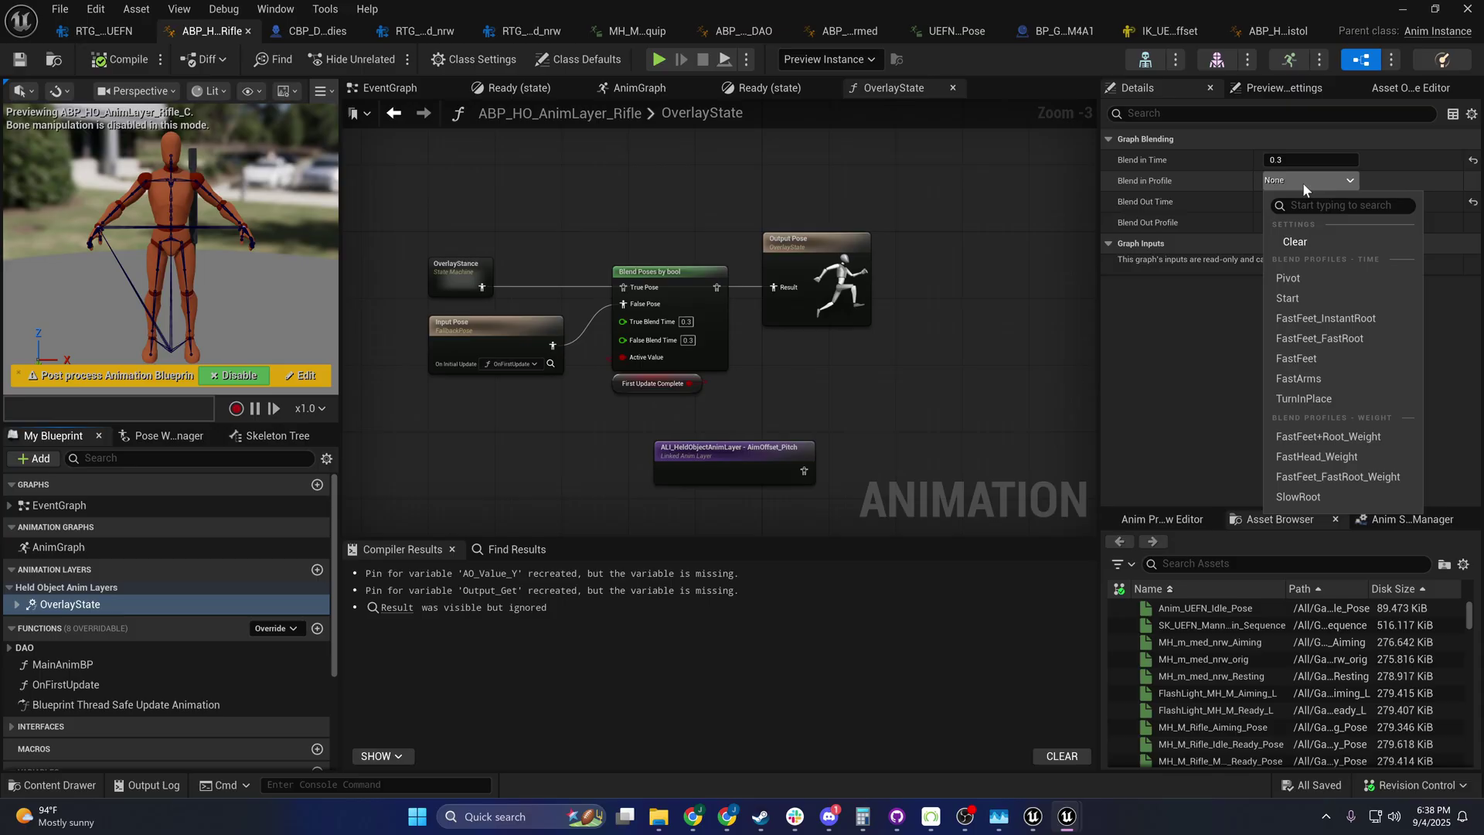
{"action": "left_click", "coordinate": [1301, 182]}
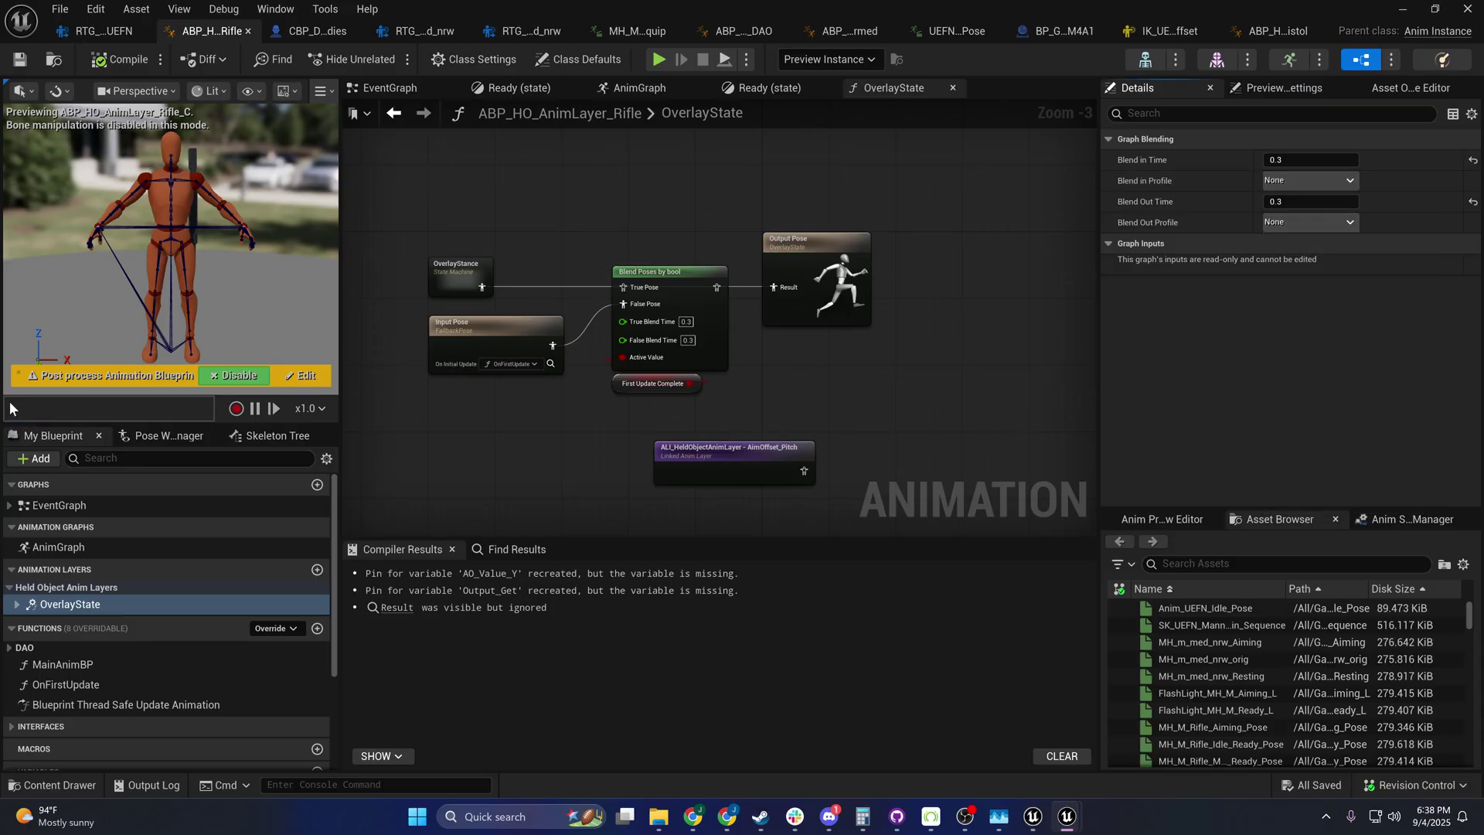
{"action": "left_click", "coordinate": [1294, 183]}
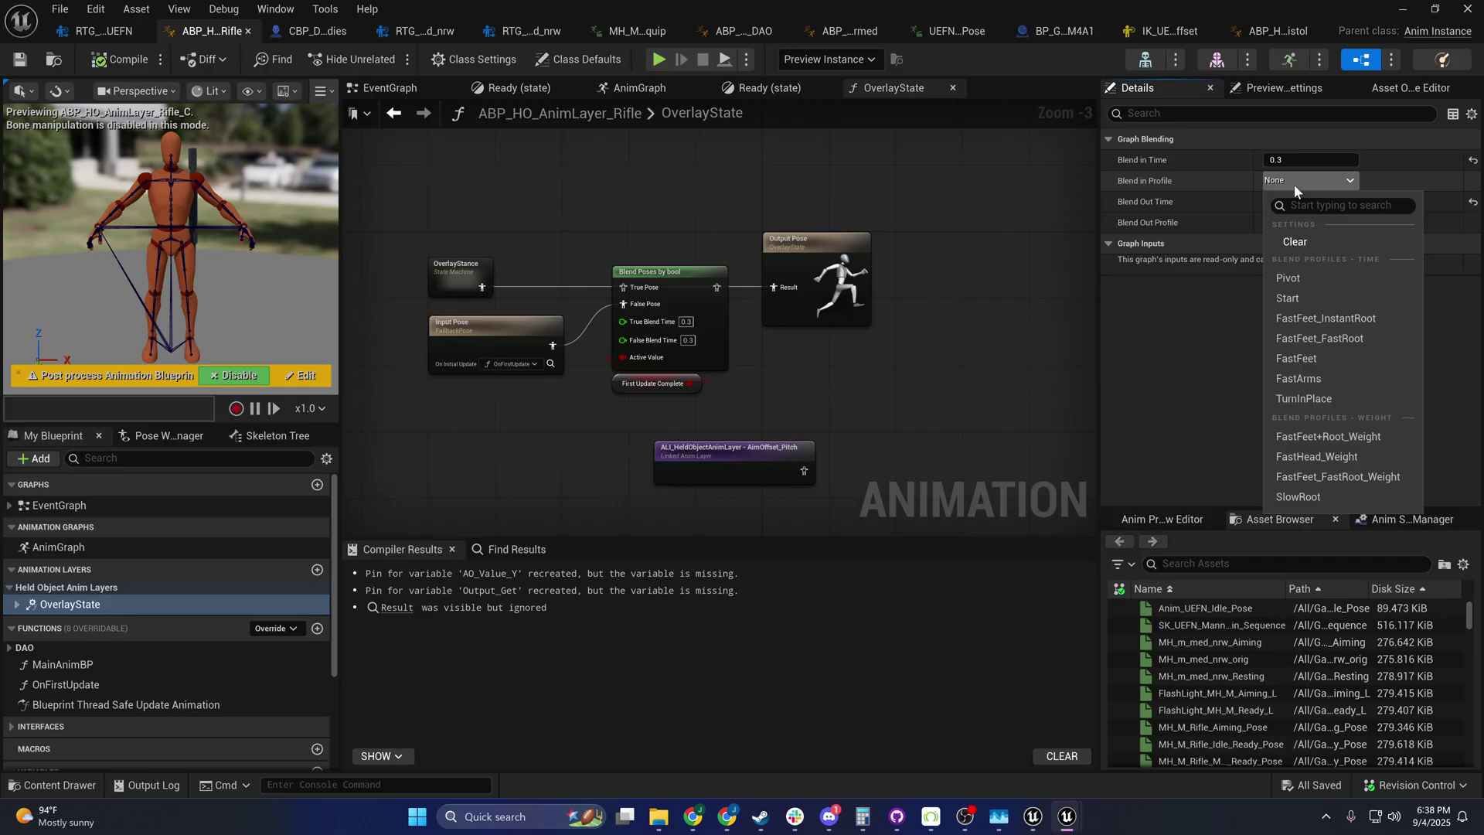
{"action": "left_click", "coordinate": [1294, 184]}
{"action": "left_click", "coordinate": [1288, 223]}
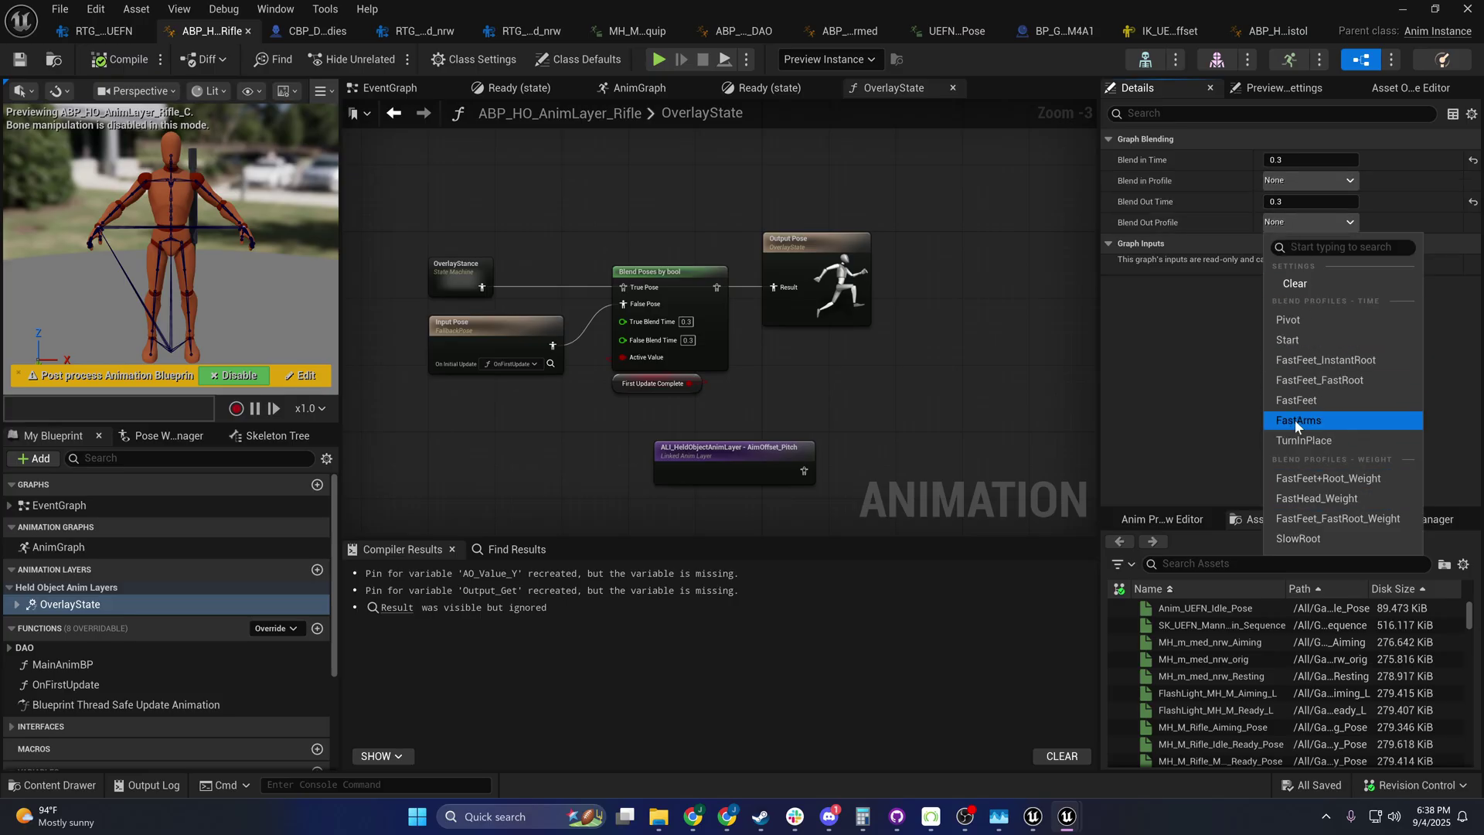
{"action": "right_click_drag", "start_coordinate": [944, 383], "coordinate": [994, 347]}
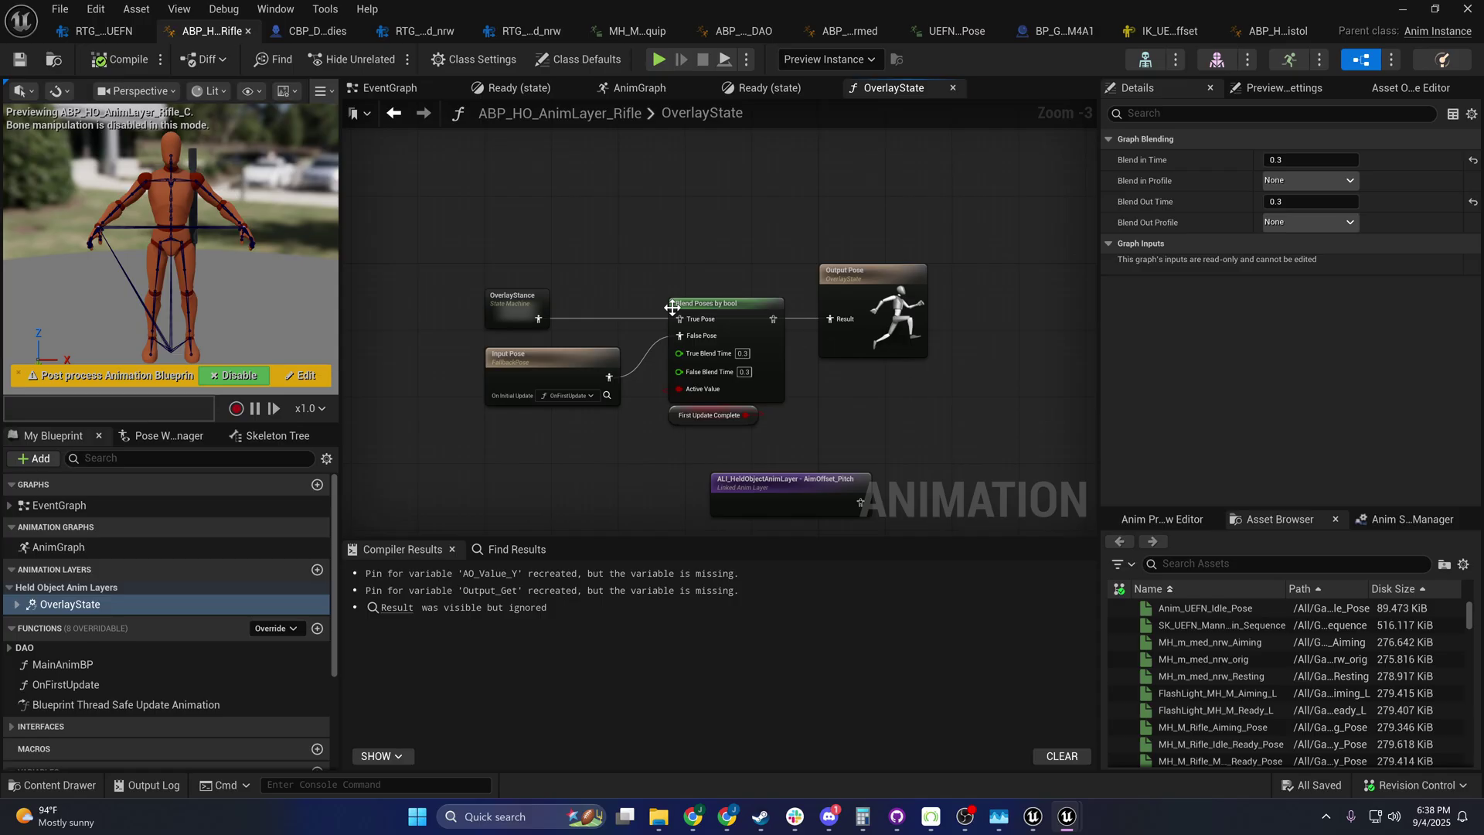
{"action": "right_click_drag", "start_coordinate": [703, 263], "coordinate": [662, 238]}
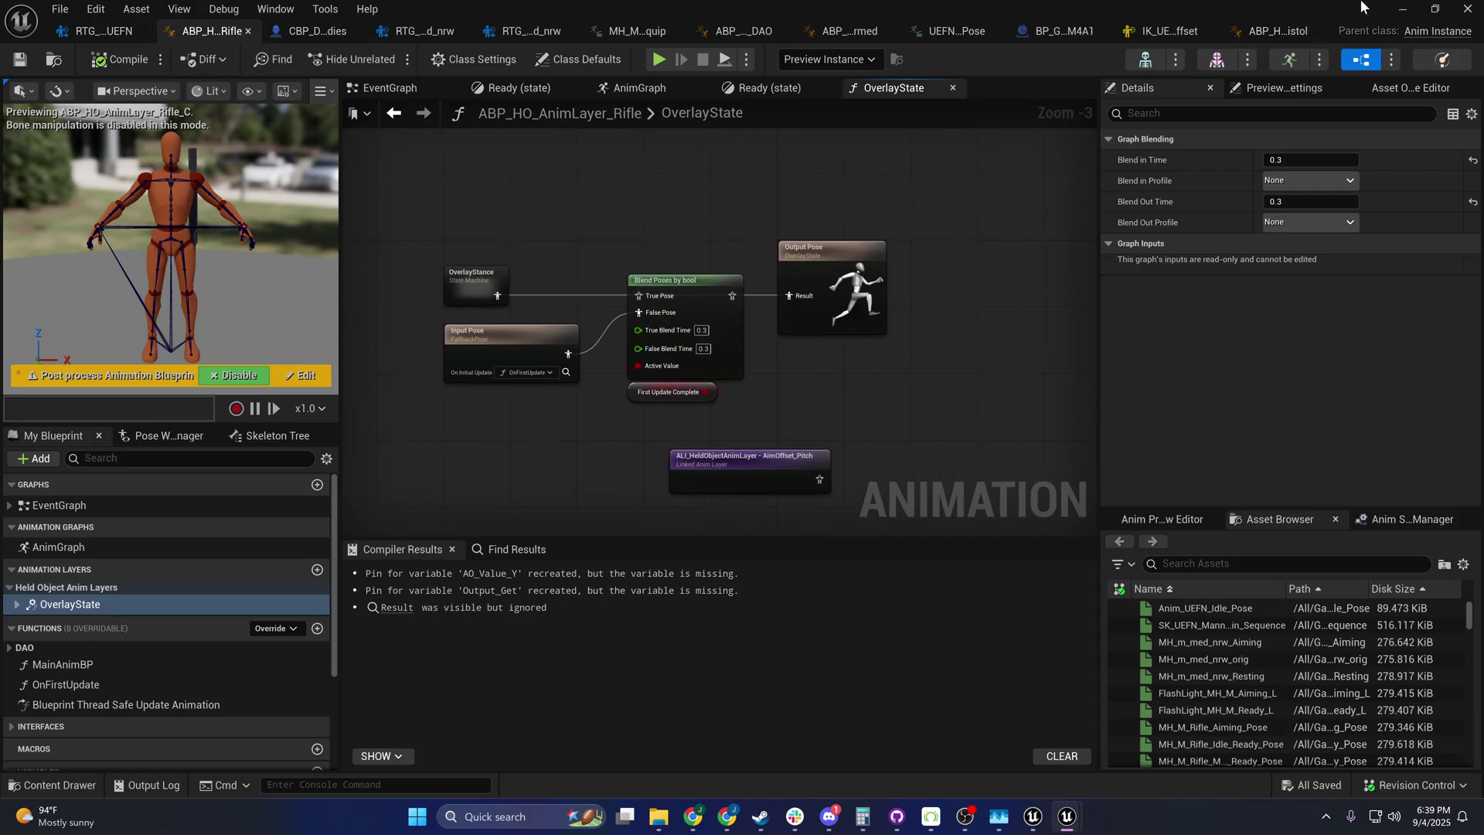
Step: Minimize the blueprint editor, Content Browser and Rewind Debugger windows, and close the Rewind Debugger details beside the level viewport
{"action": "left_click", "coordinate": [1403, 8]}
{"action": "left_click", "coordinate": [1252, 123]}
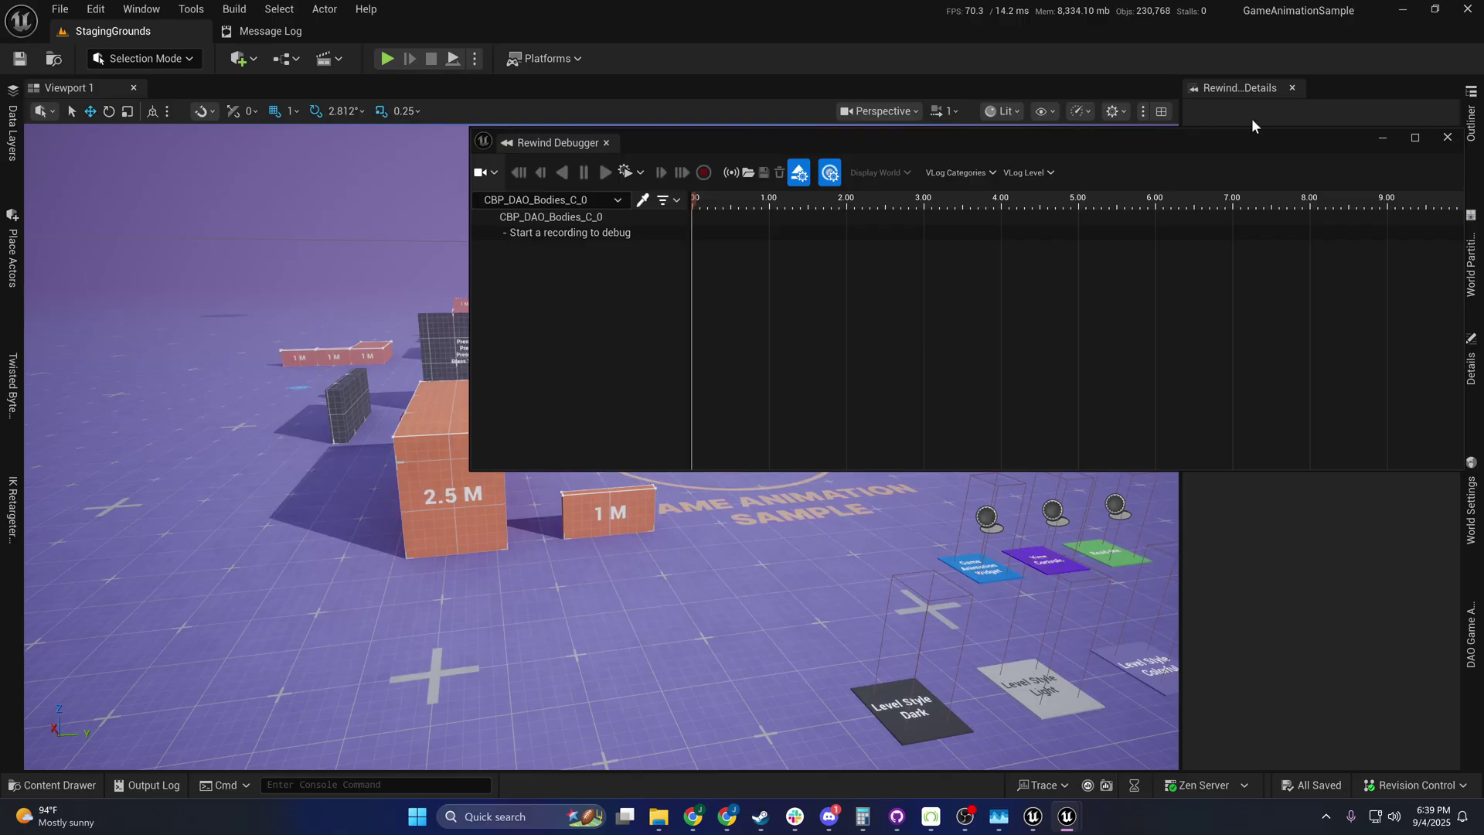
{"action": "left_click", "coordinate": [1383, 138]}
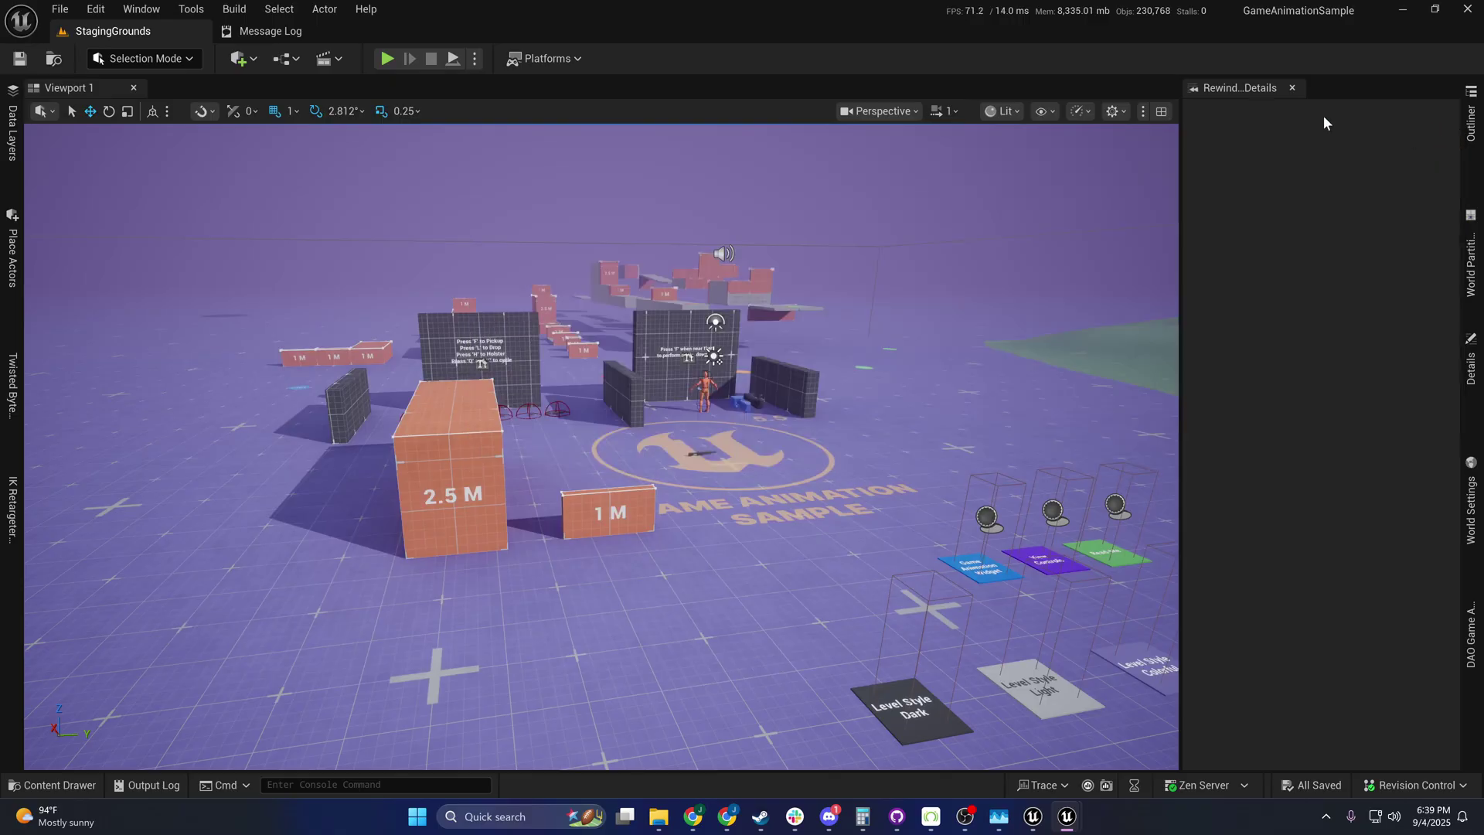
{"action": "left_click", "coordinate": [1293, 87]}
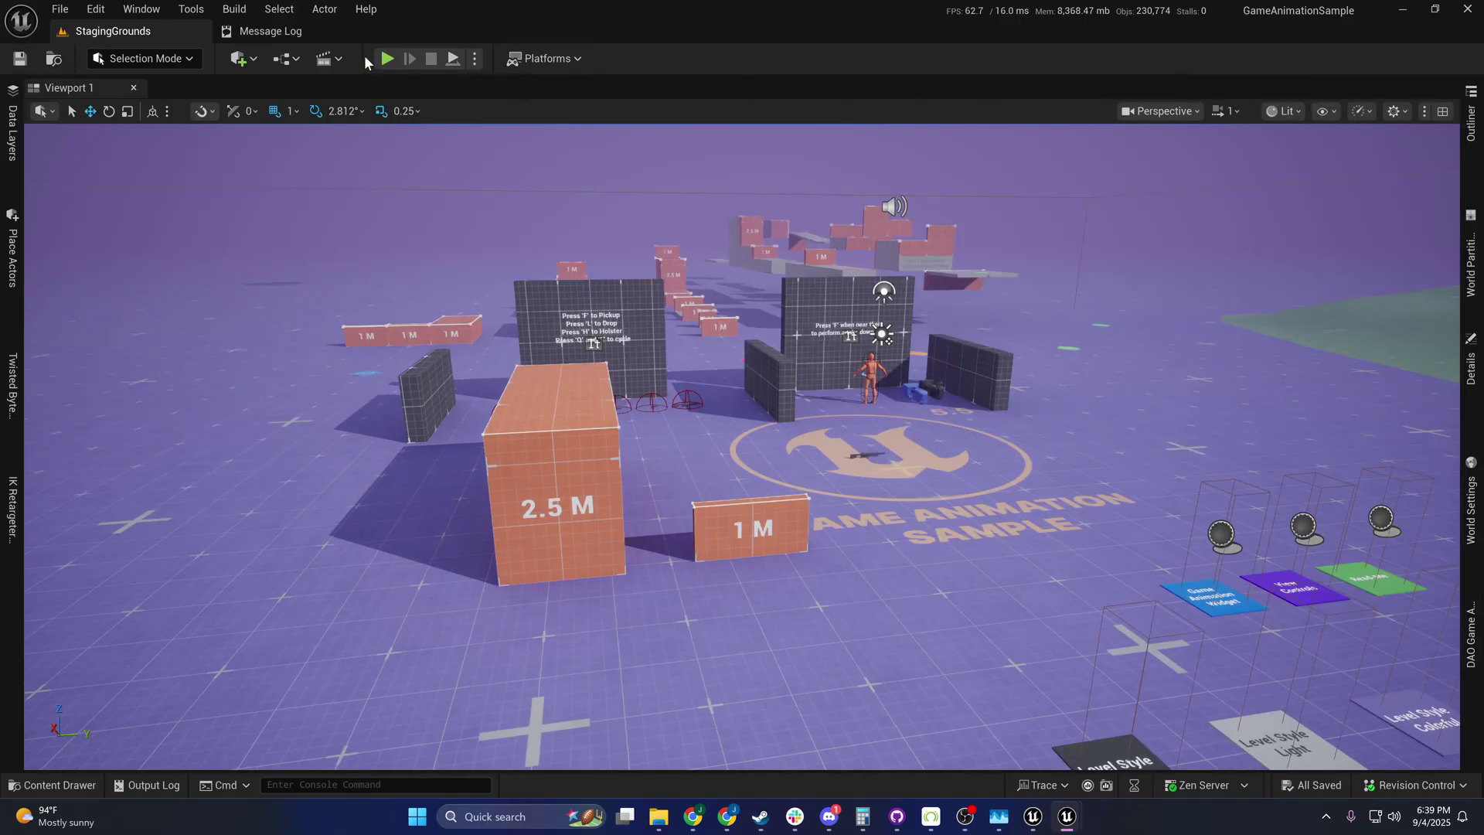
Step: Play the StagingGrounds level and test the rifle overlay by drawing, holstering and redrawing the rifle
{"action": "left_click", "coordinate": [387, 59]}
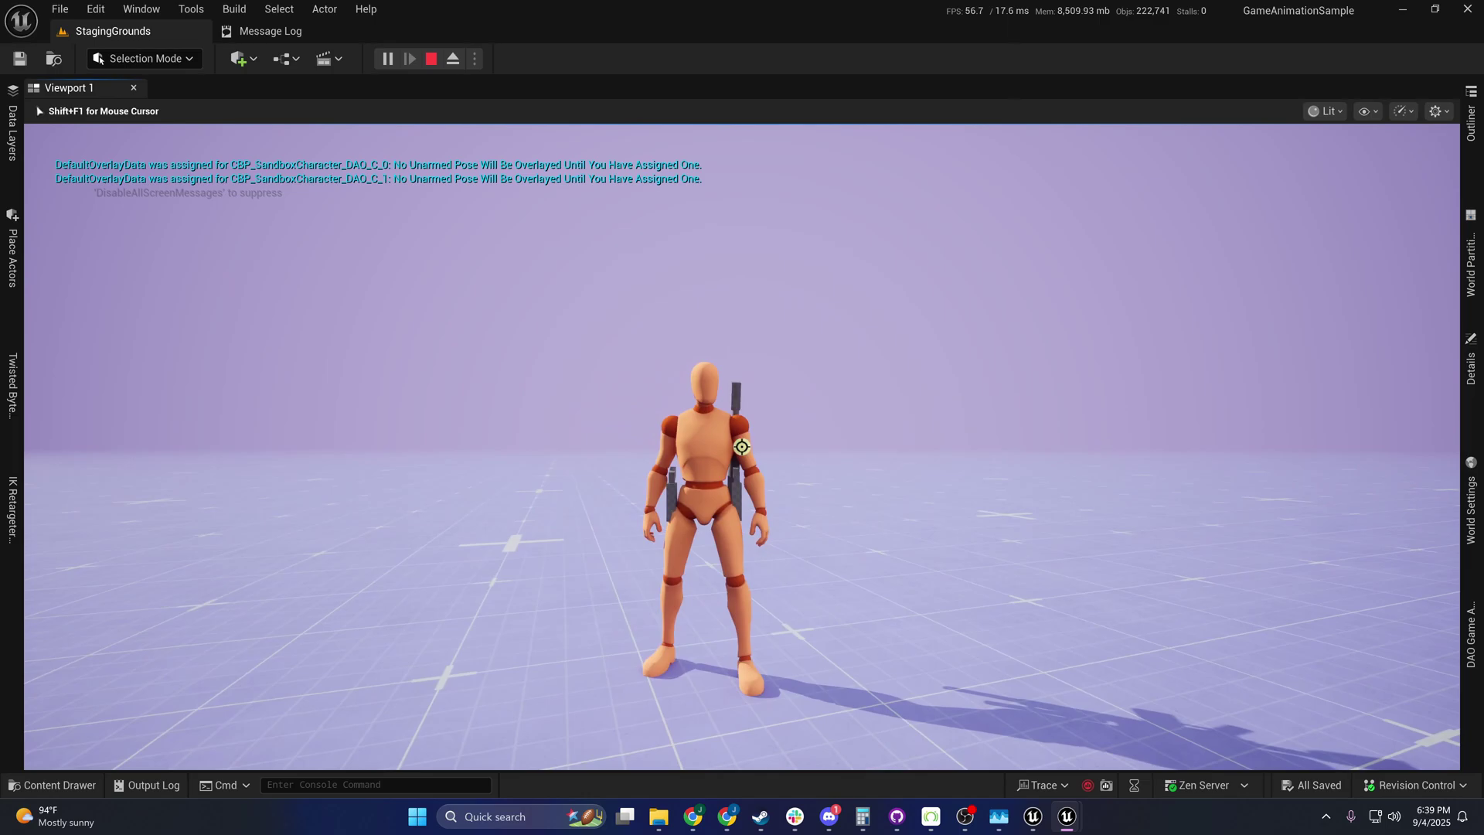
{"action": "key", "text": "1"}
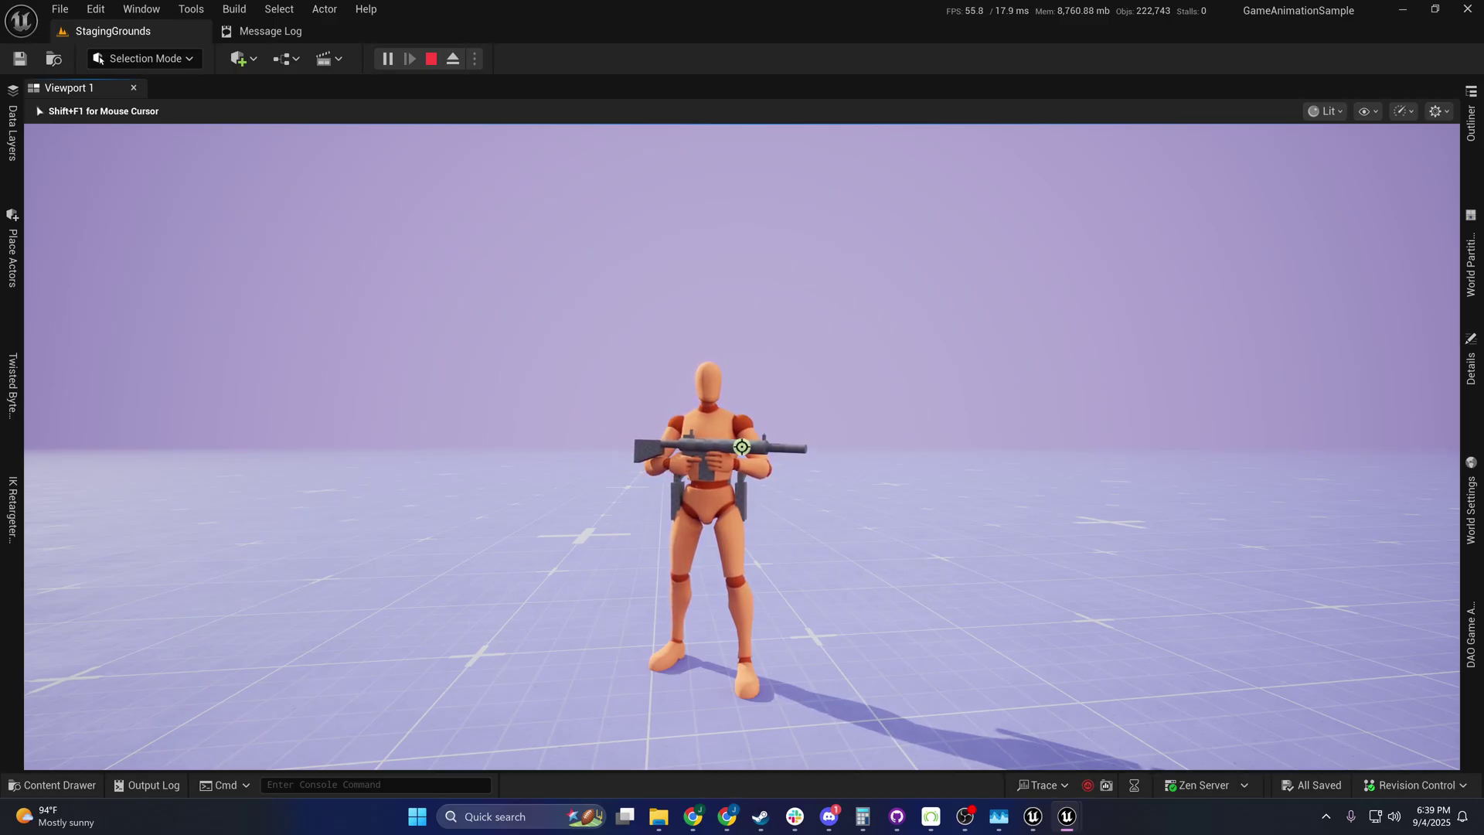
{"action": "key", "text": "x"}
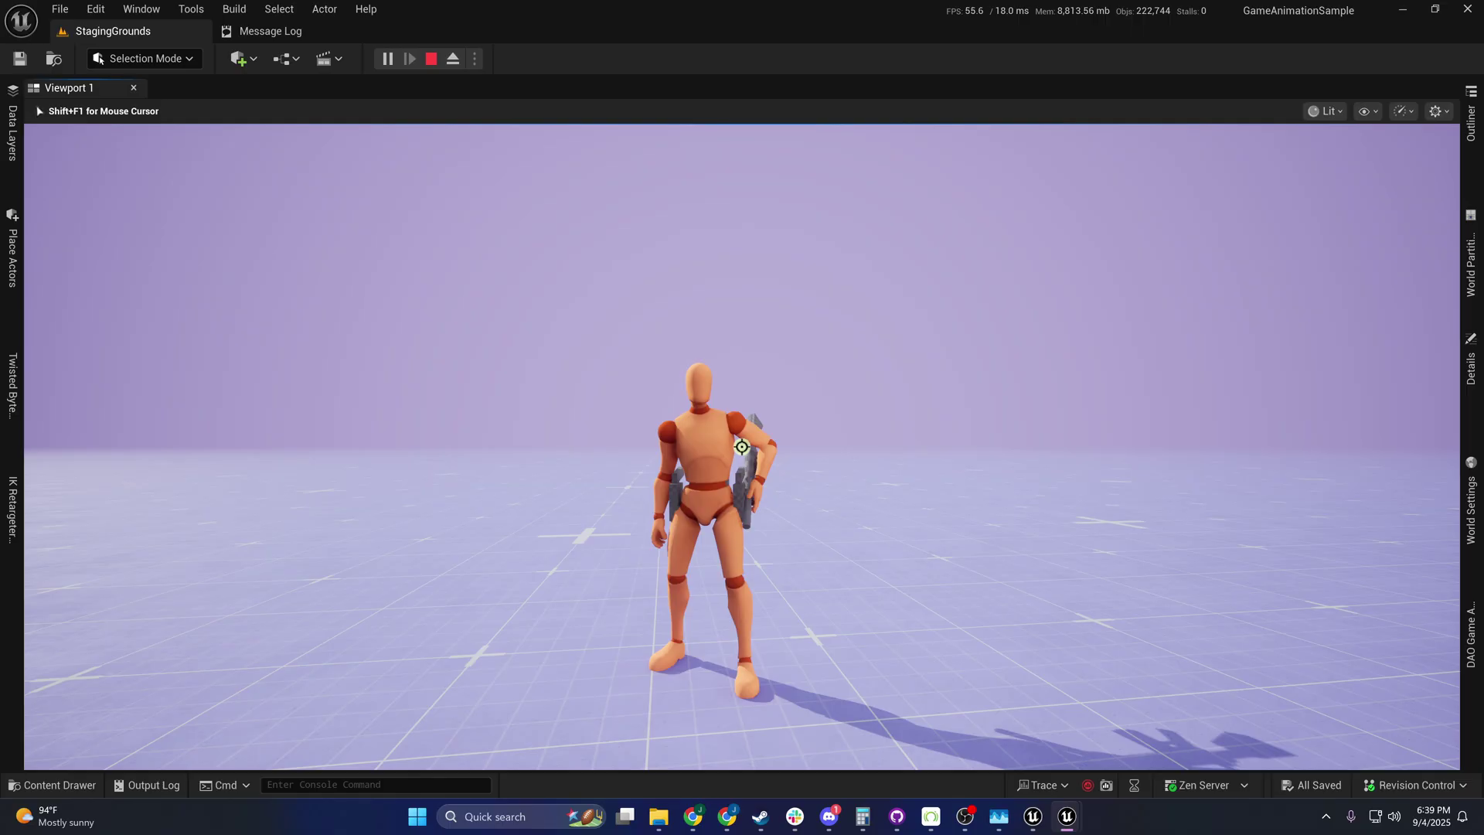
{"action": "key", "text": "x"}
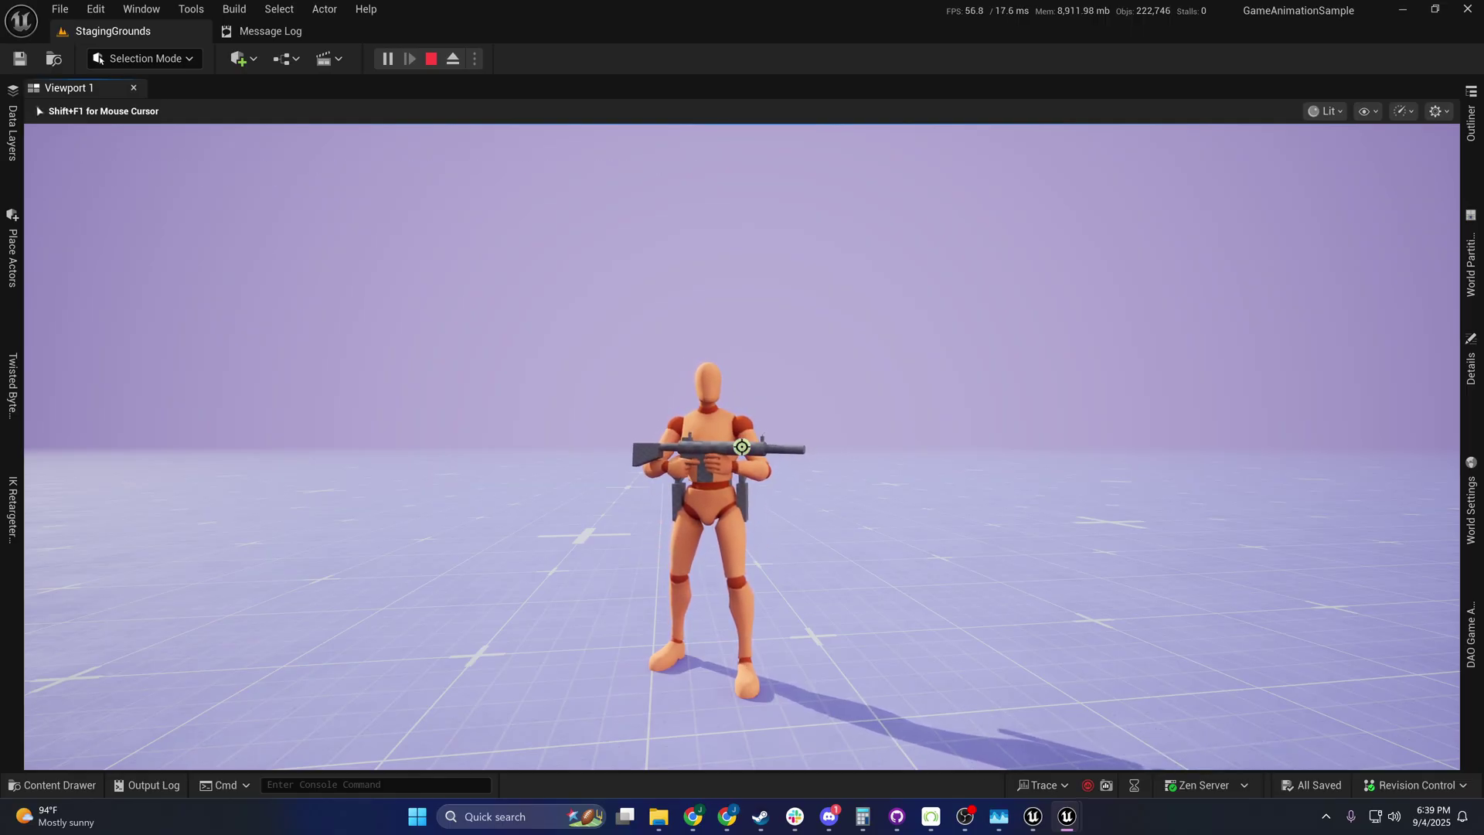
Step: Override the played character with CBP_DAO_Bodies, retake control of it and test drawing the rifle
{"action": "key", "text": "shift+F1"}
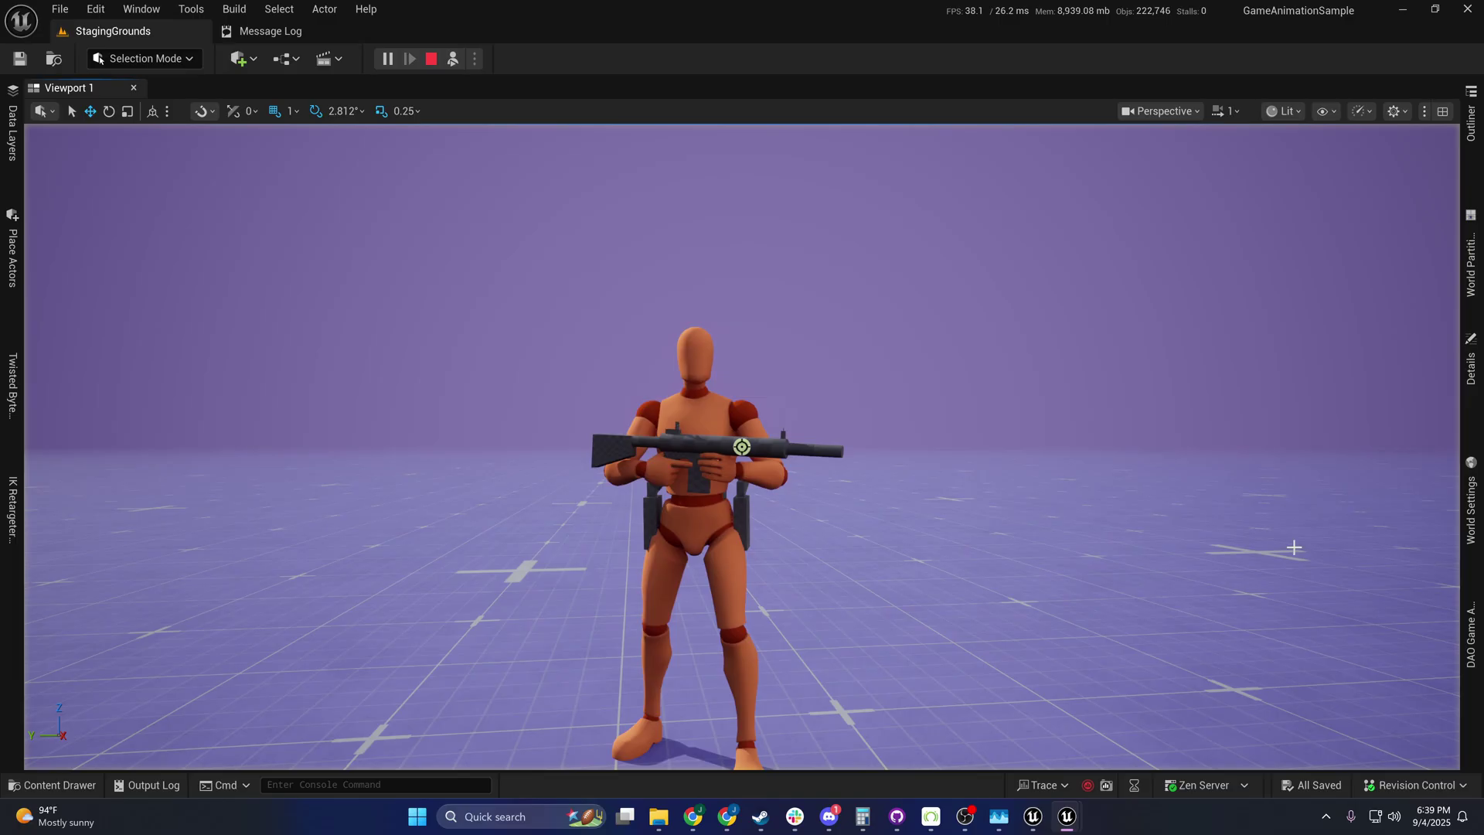
{"action": "left_click", "coordinate": [1473, 632]}
{"action": "left_click", "coordinate": [1391, 541]}
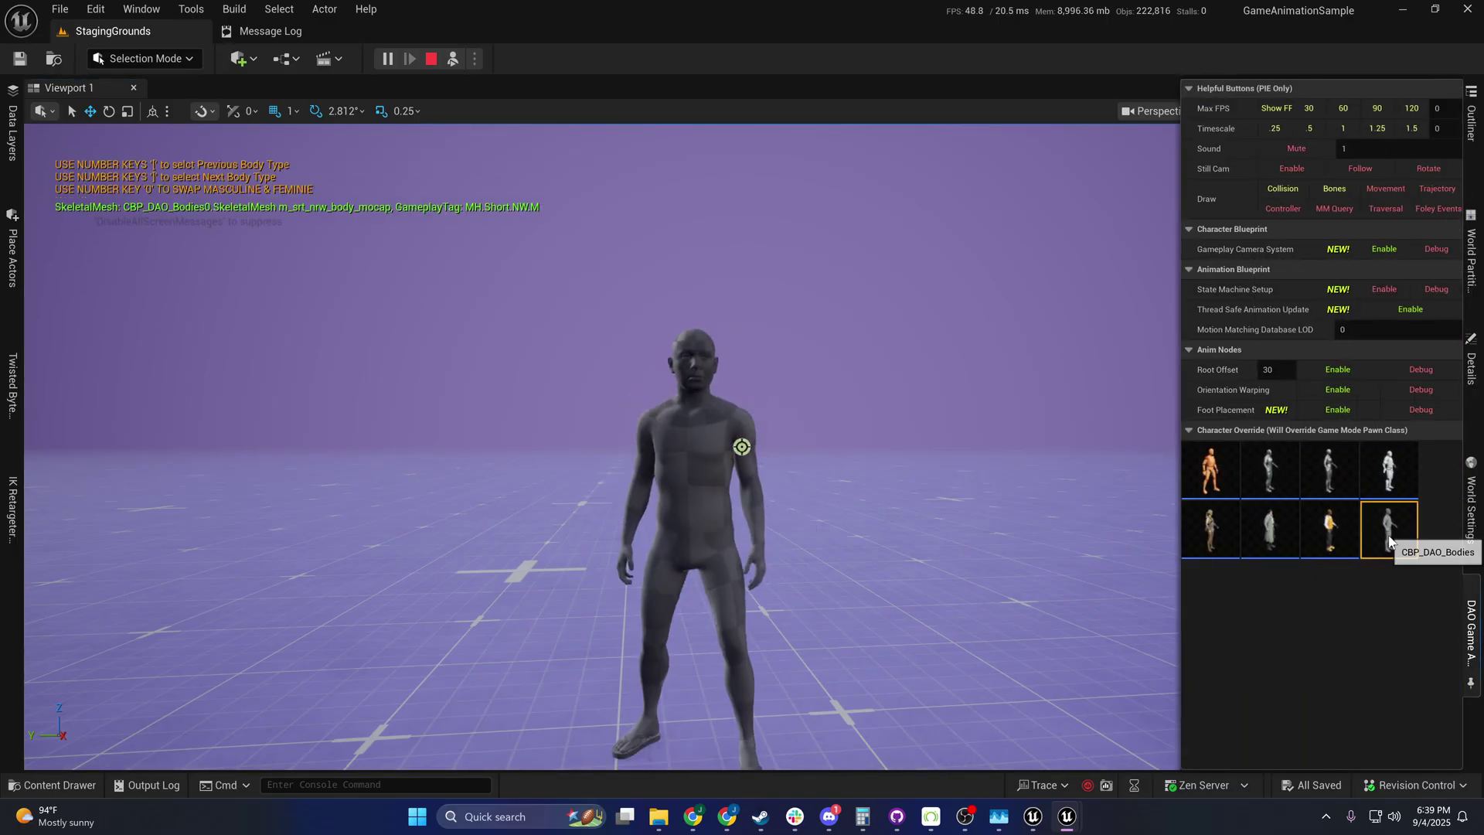
{"action": "left_click", "coordinate": [453, 58]}
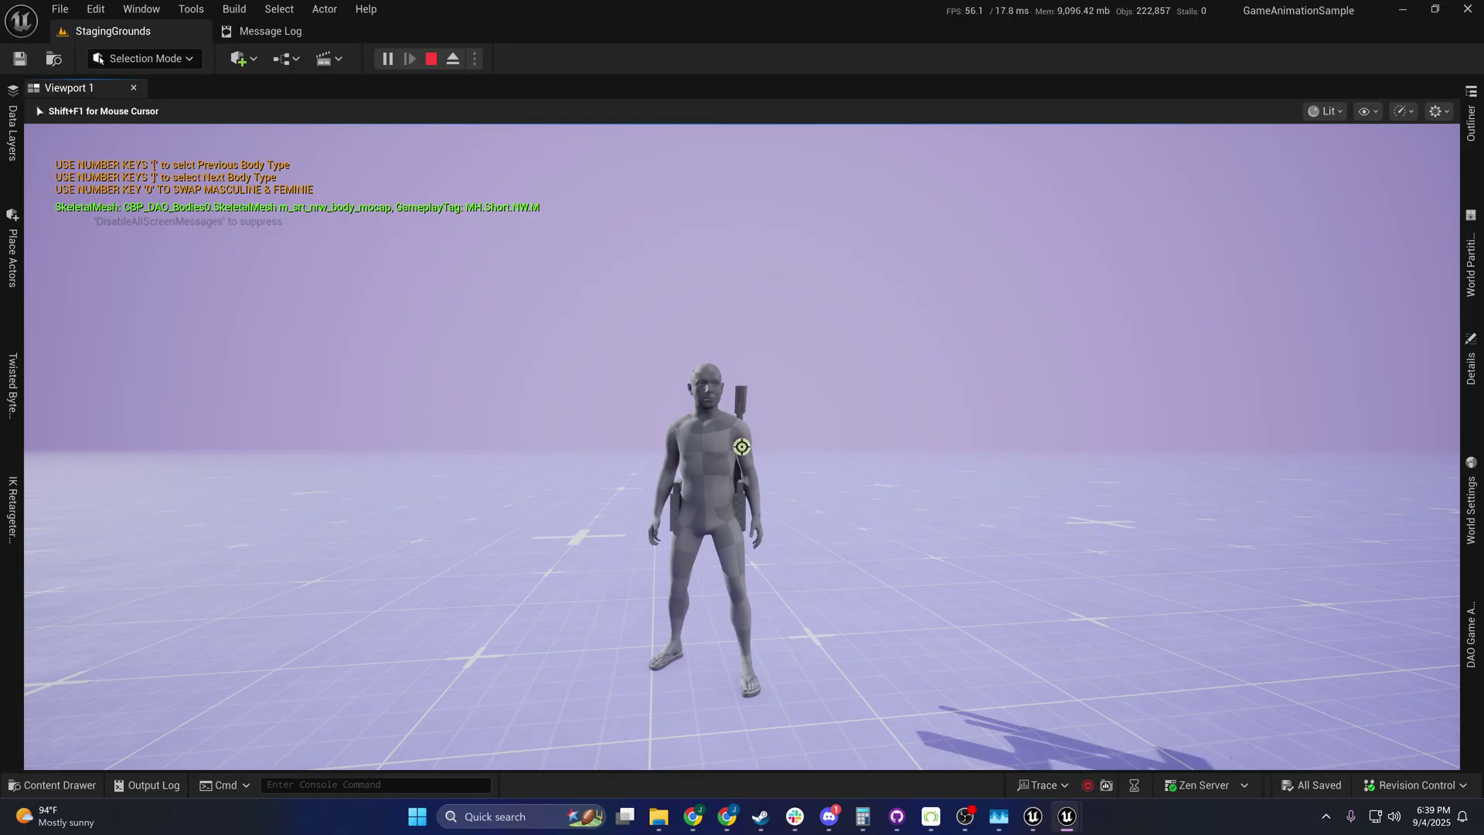
{"action": "key", "text": "1"}
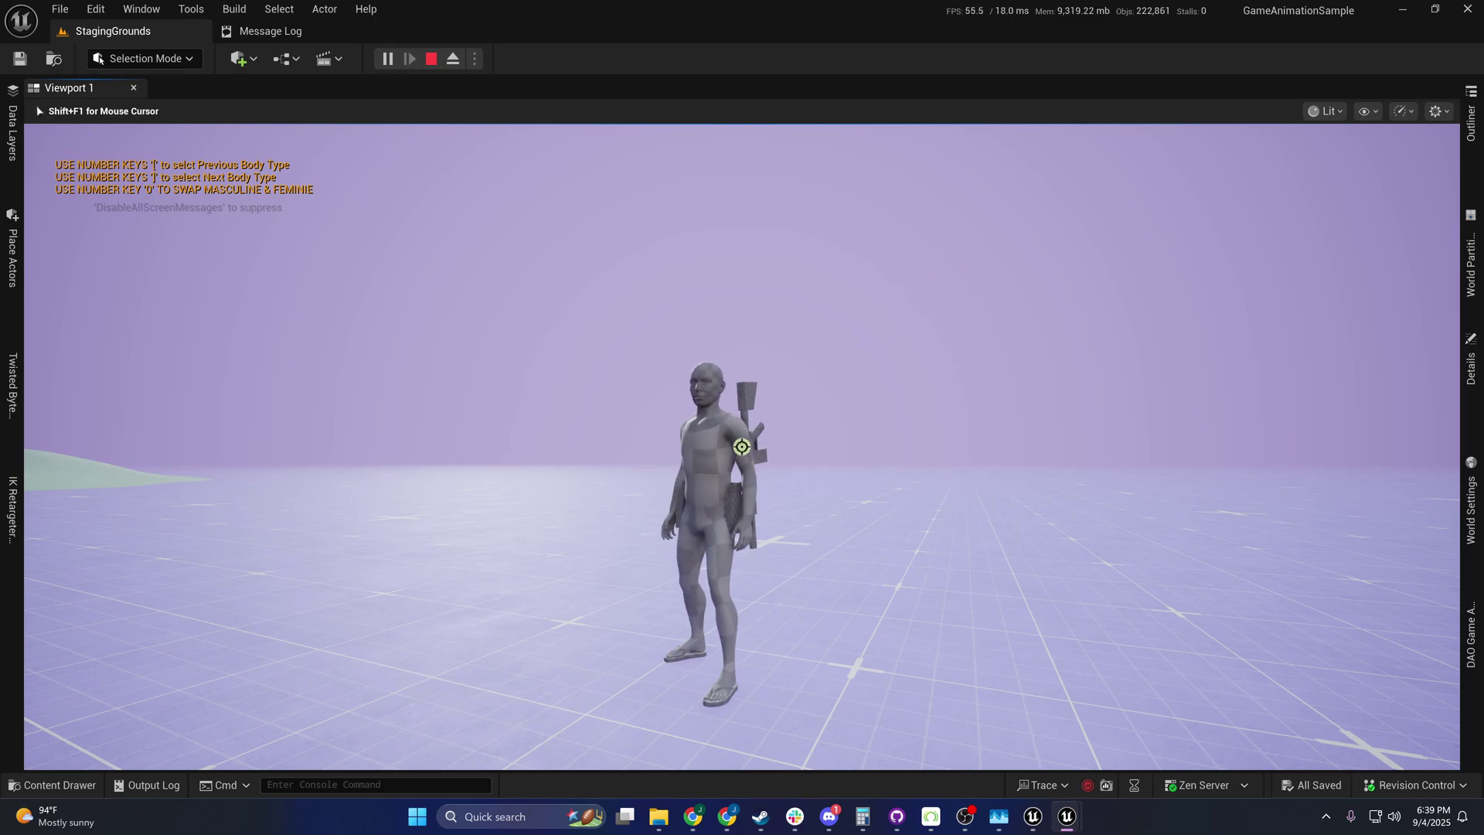
Step: Slow the game with the console command slomo .2 and test drawing the rifle in slow motion
{"action": "key", "text": "grave"}
{"action": "key", "text": "Up"}
{"action": "key", "text": "Up"}
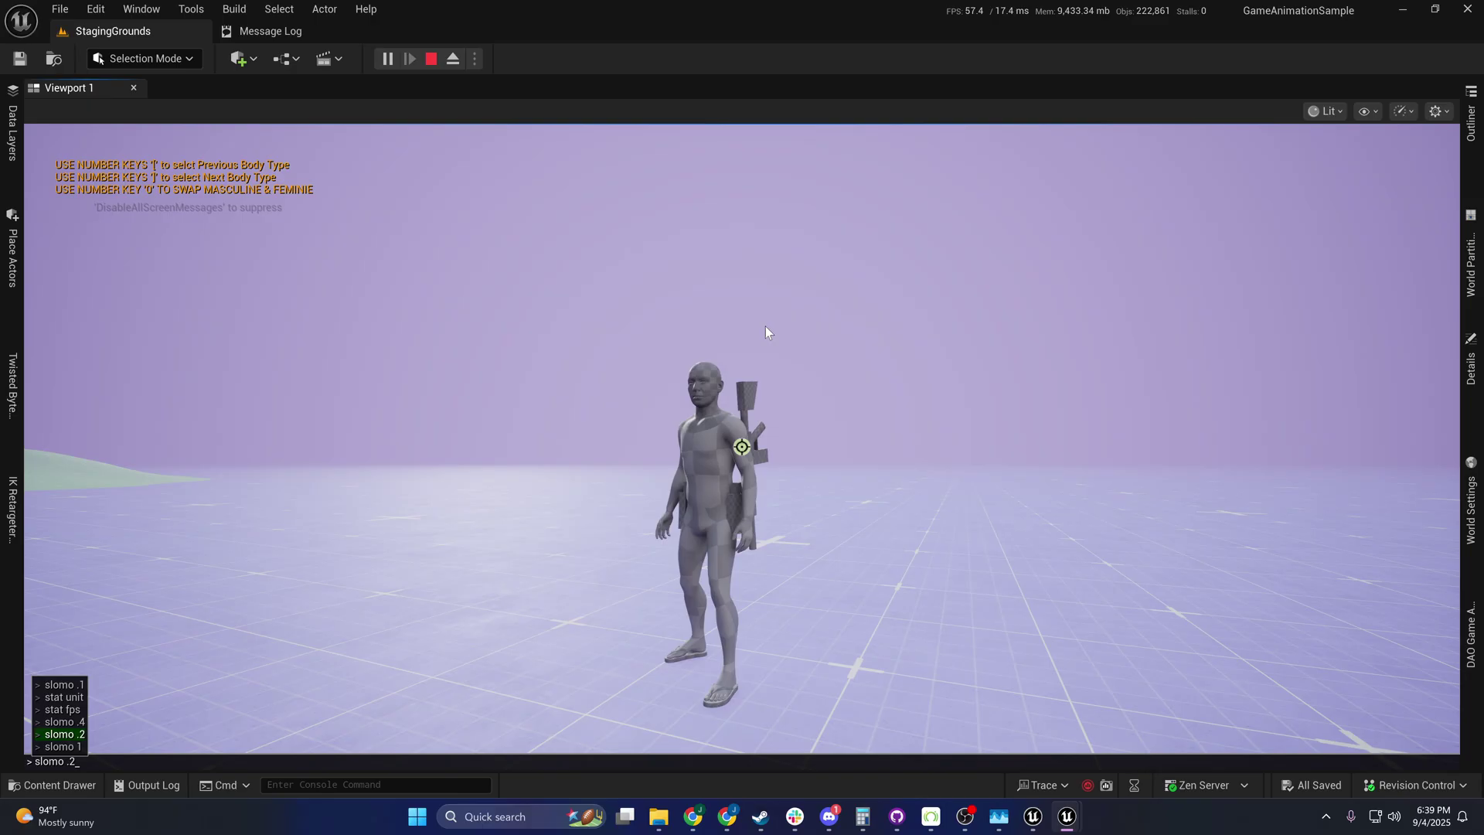
{"action": "key", "text": "Return"}
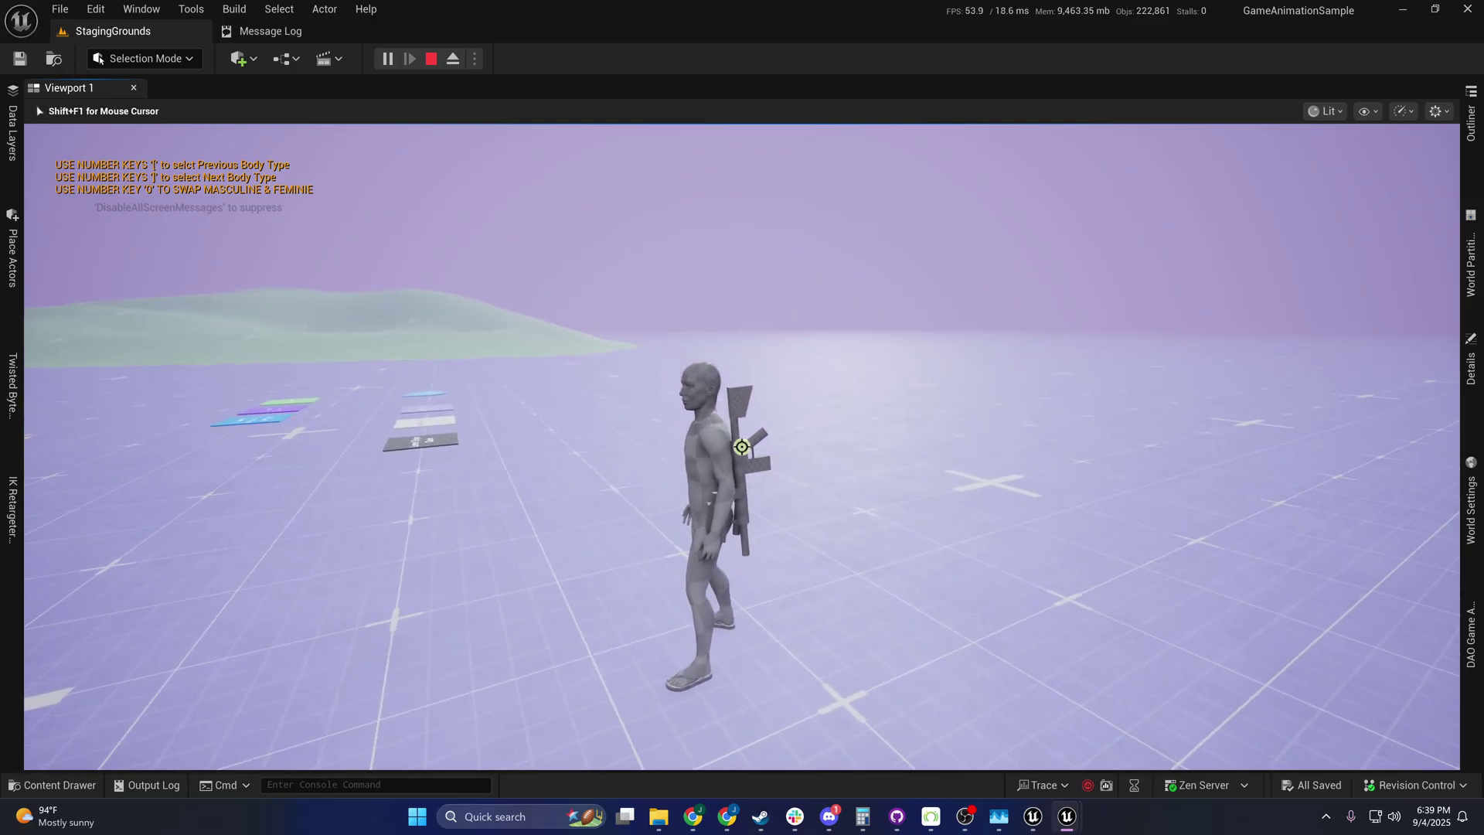
{"action": "key", "text": "1"}
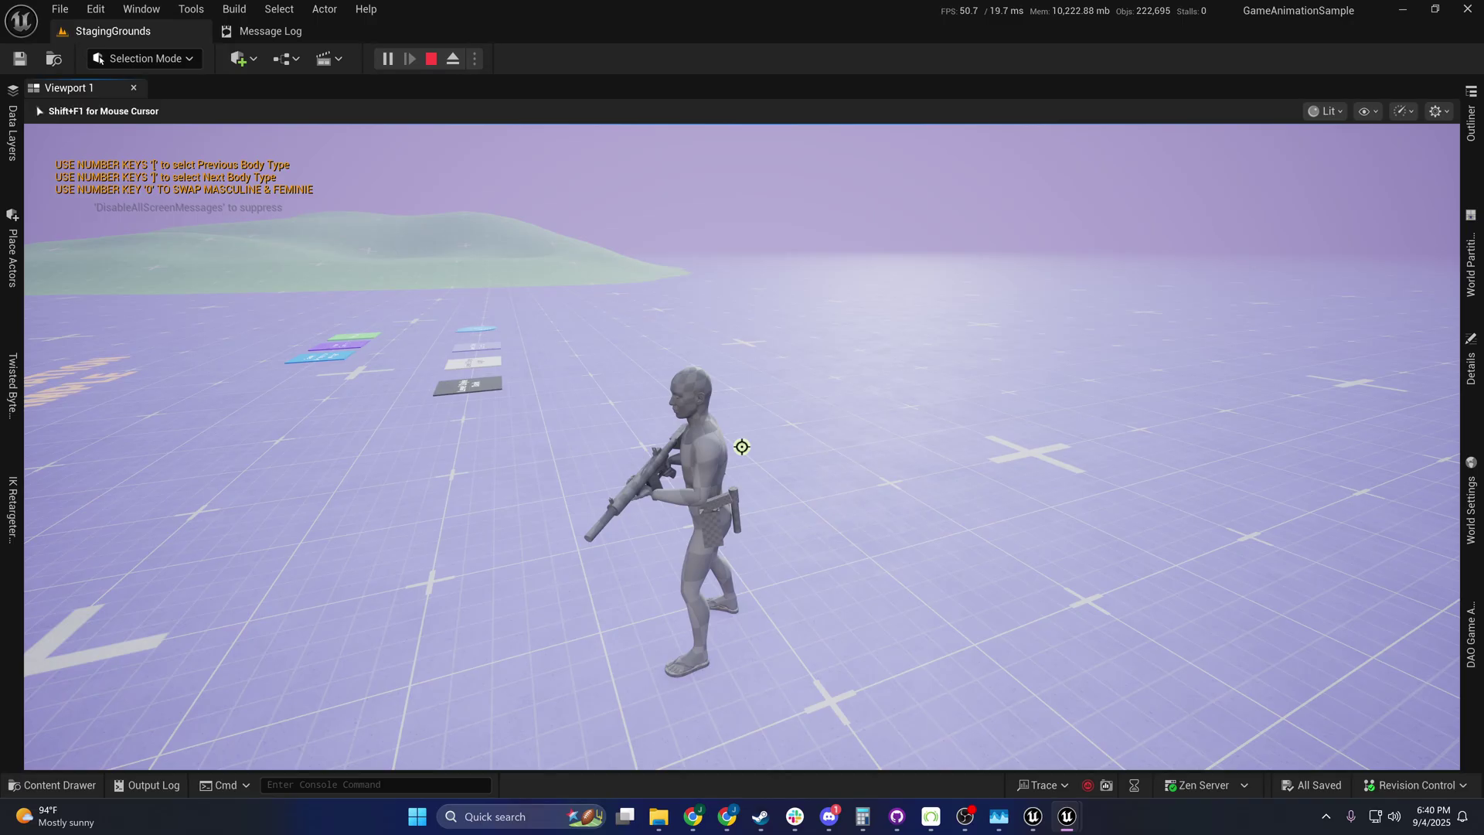
{"action": "mouse_move", "coordinate": [742, 447]}
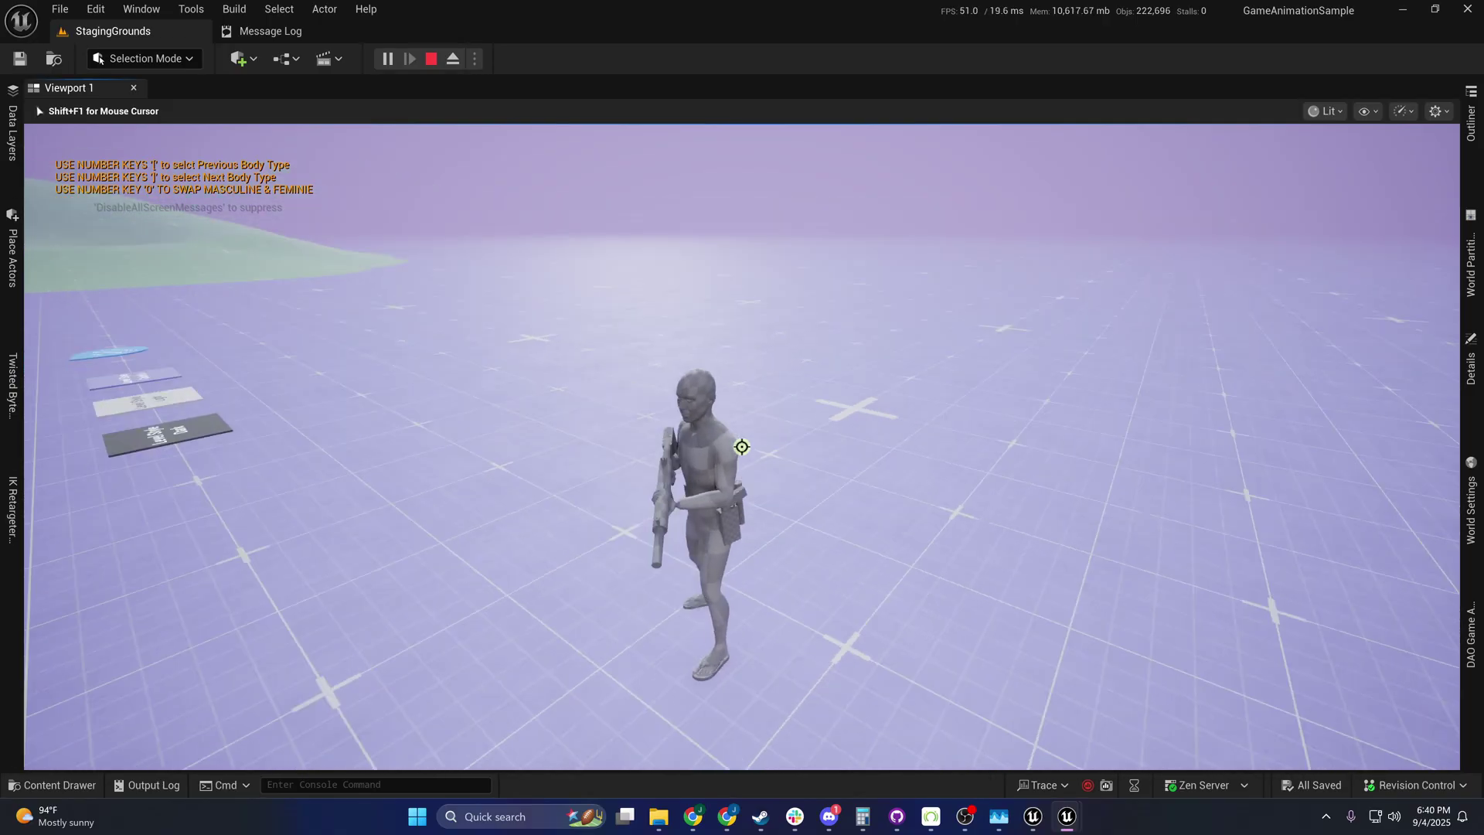
Step: Restore normal game speed with the console command slomo 1
{"action": "key", "text": "grave"}
{"action": "key", "text": "Up"}
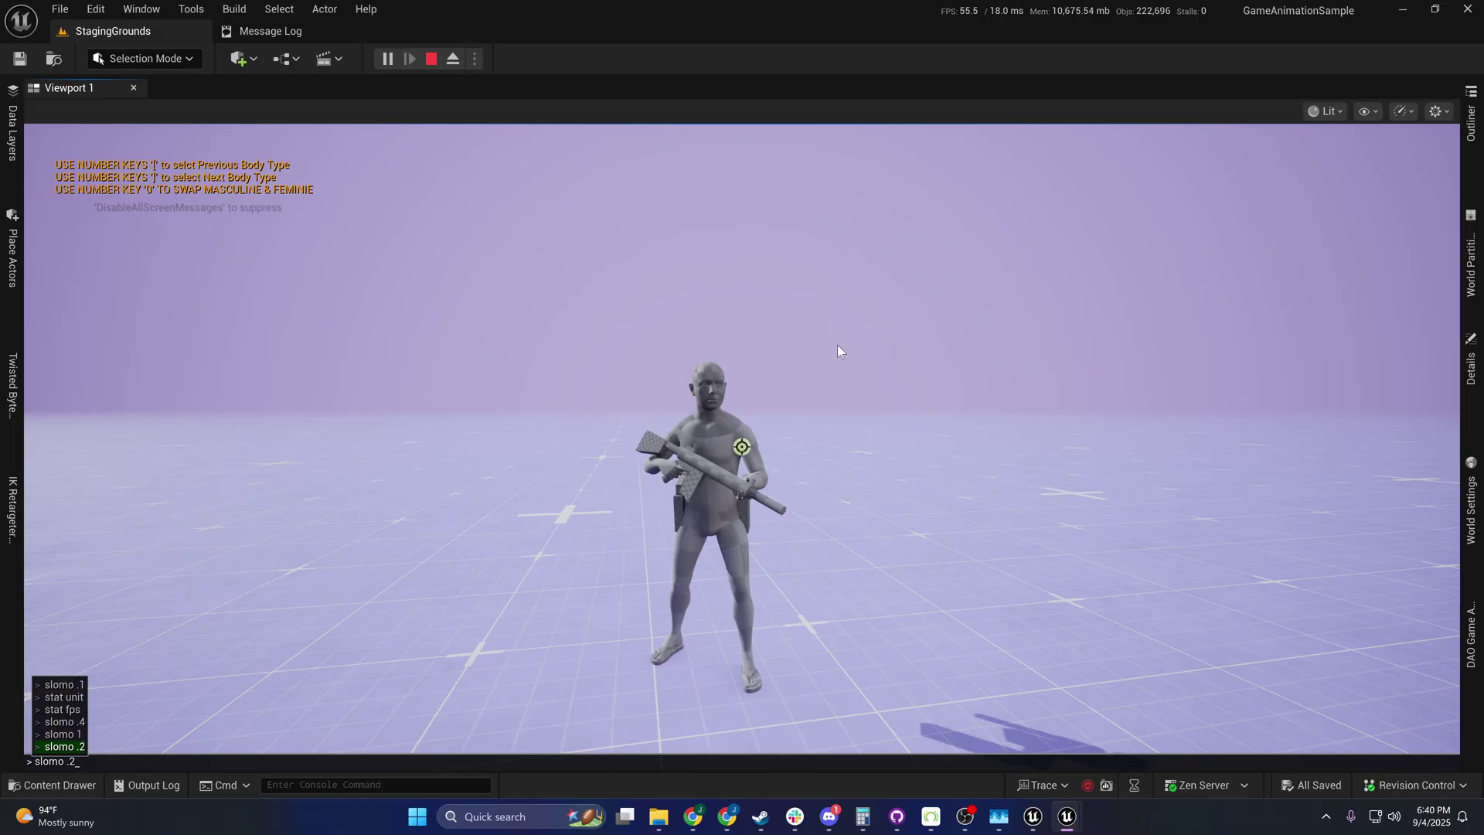
{"action": "key", "text": "Up"}
{"action": "key", "text": "Return"}
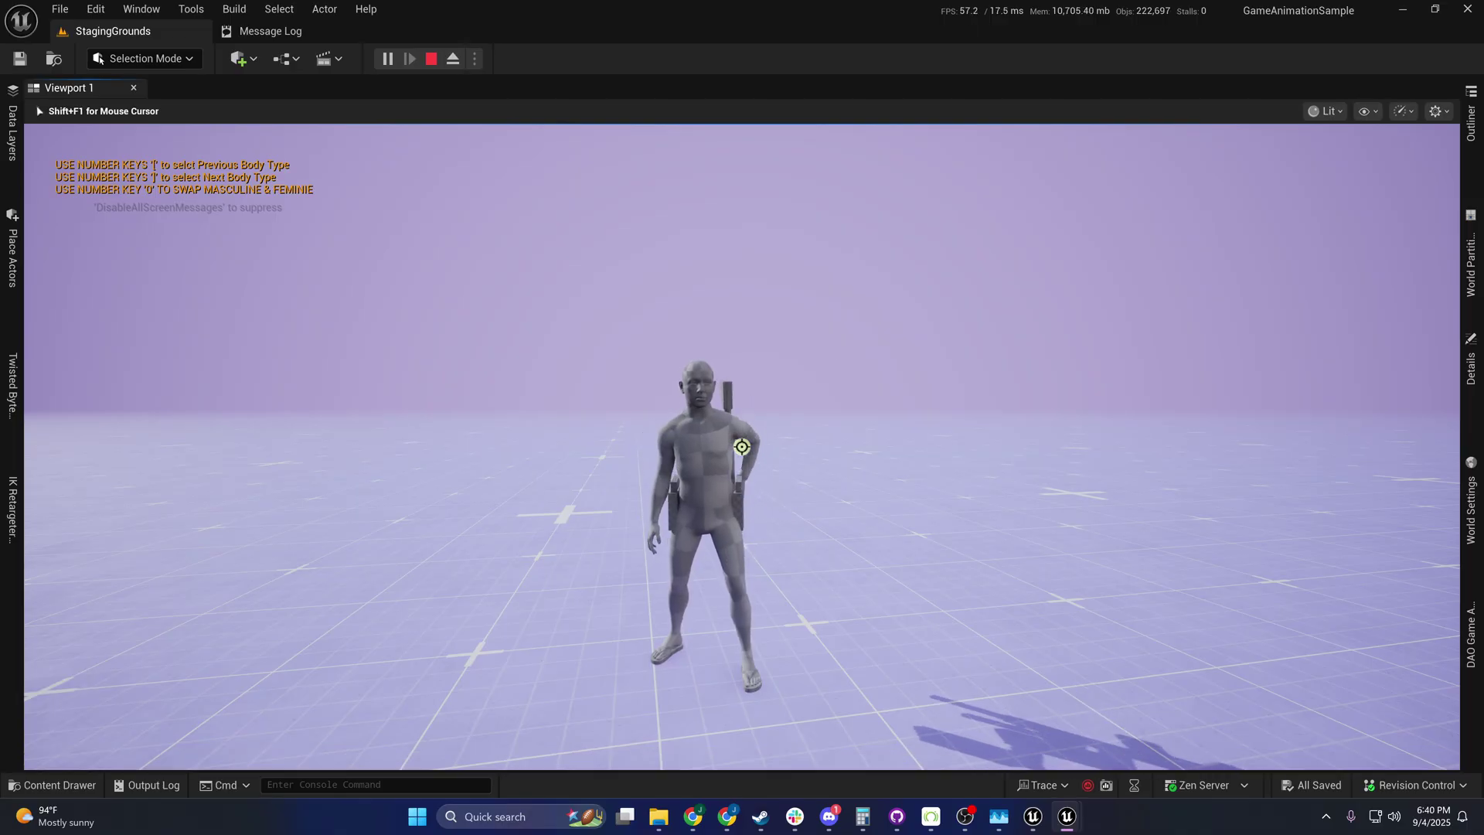
Step: Swap to the feminine body and test the rifle draw and holster on the short NW, OW and UW body types
{"action": "key", "text": "0"}
{"action": "key", "text": "1"}
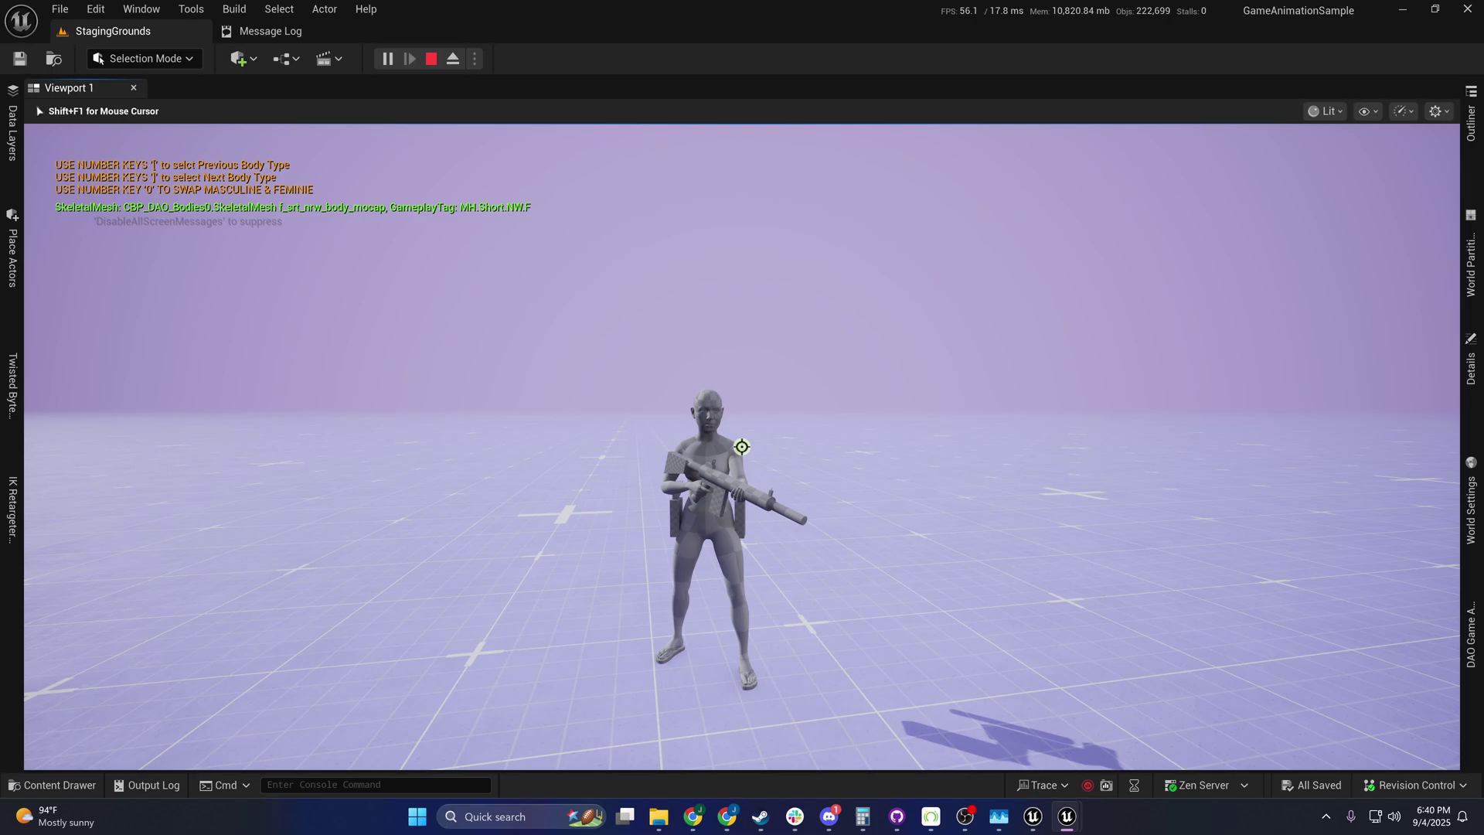
{"action": "key", "text": "bracketright"}
{"action": "key", "text": "1"}
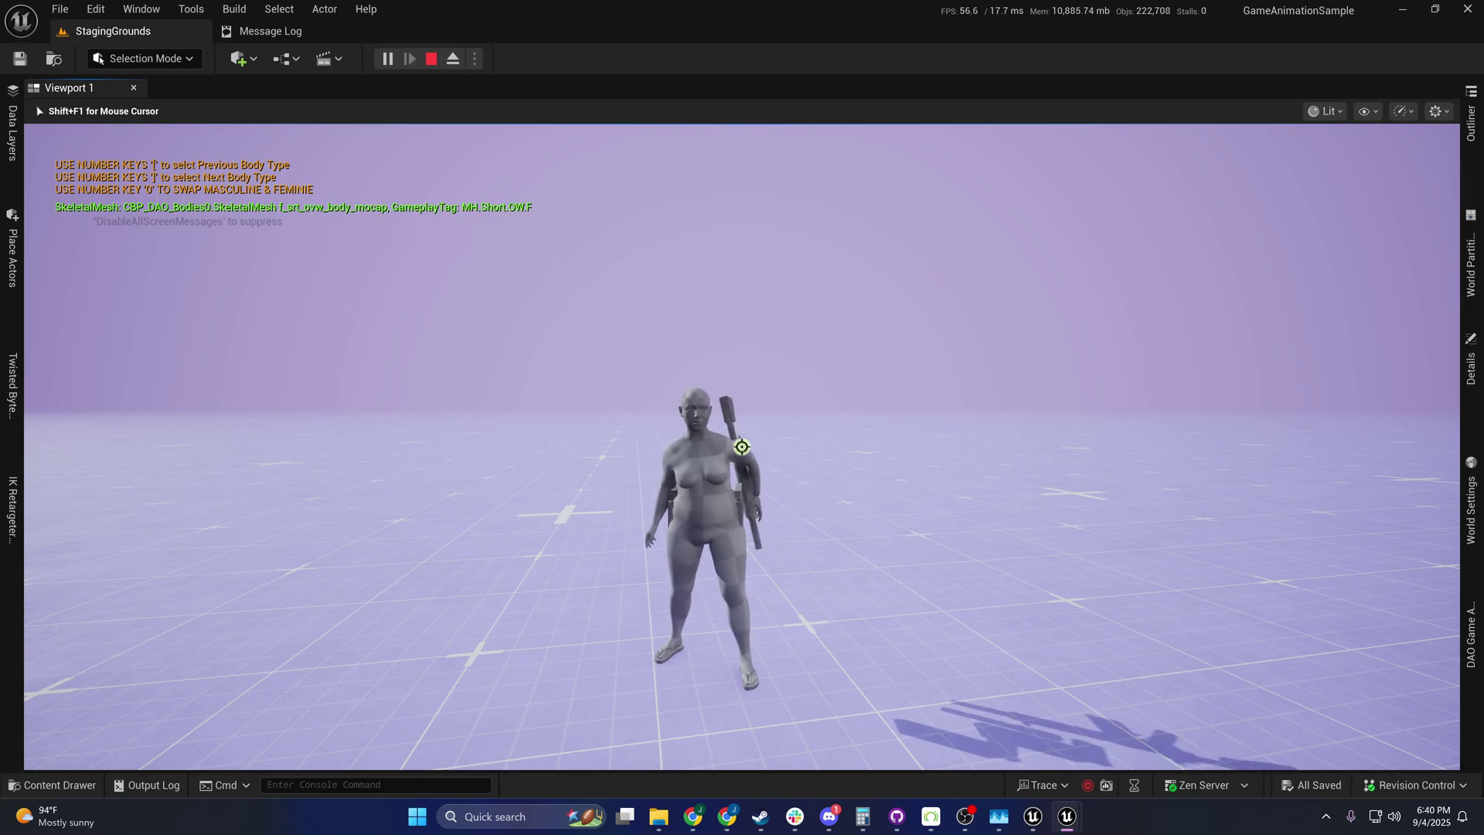
{"action": "key", "text": "bracketright"}
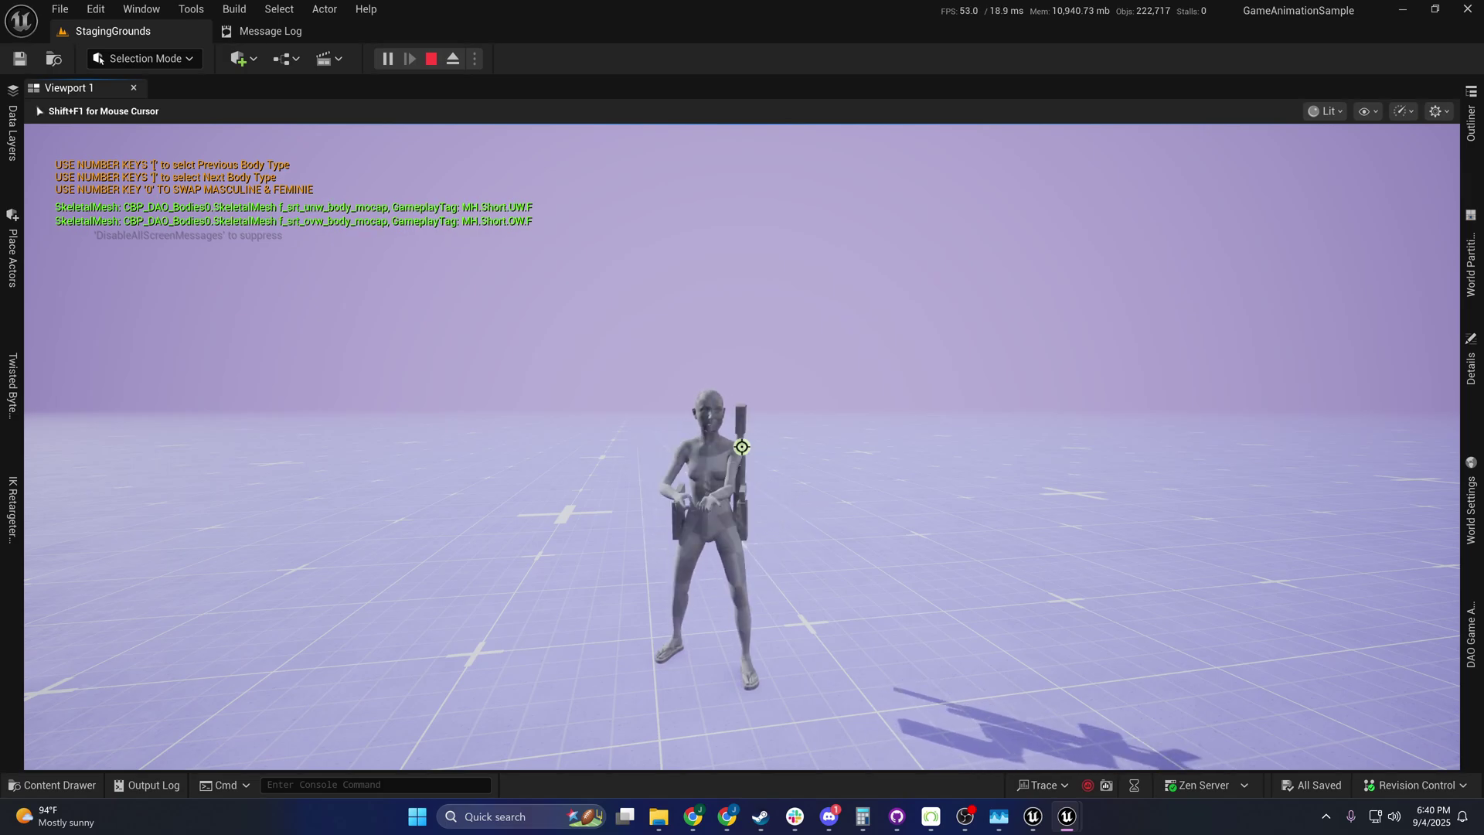
Step: Cycle through the medium feminine NW, OW and UW body types, testing the rifle draw and holster on them
{"action": "key", "text": "bracketright"}
{"action": "key", "text": "1"}
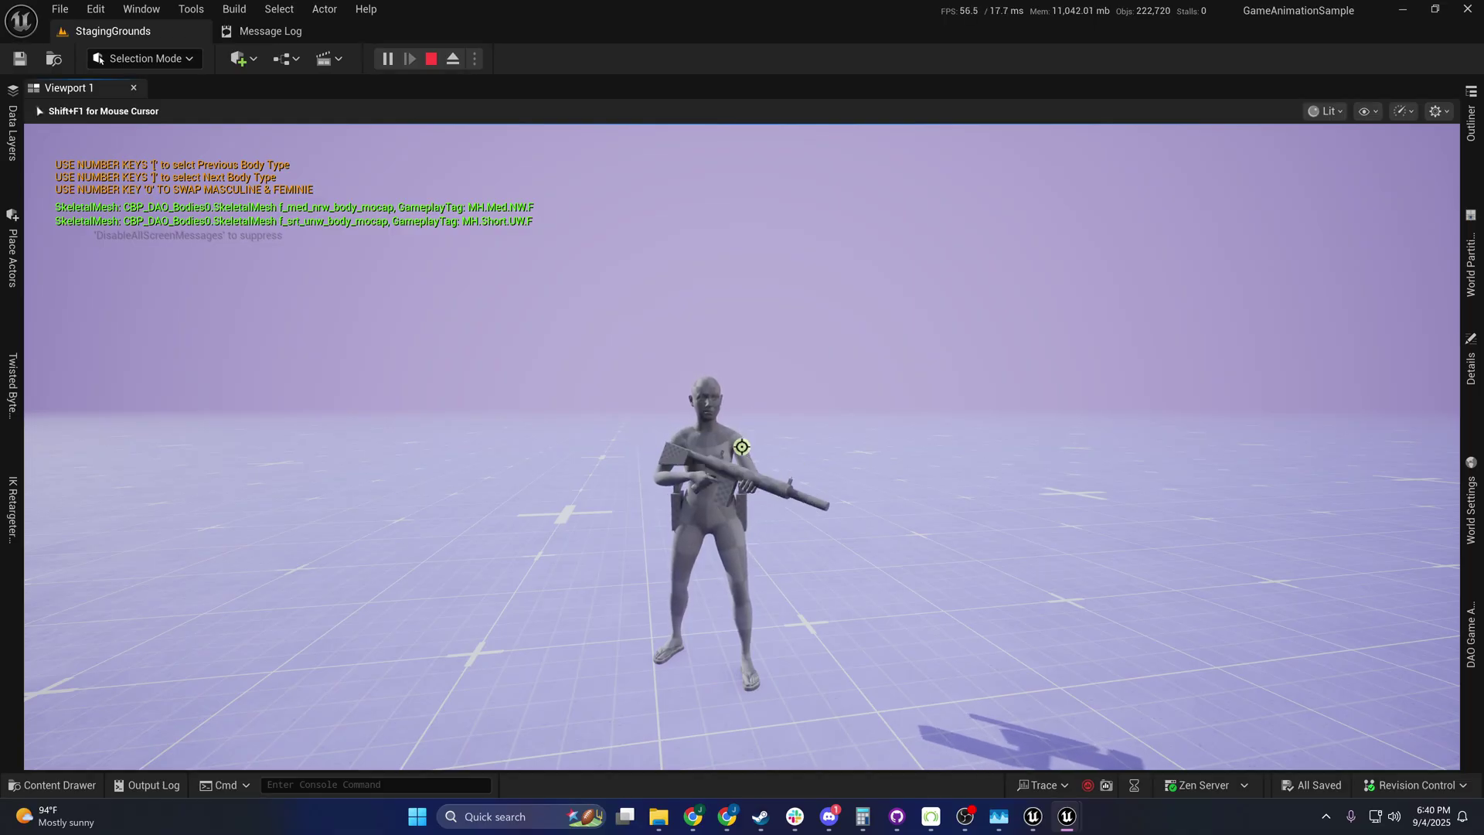
{"action": "key", "text": "1"}
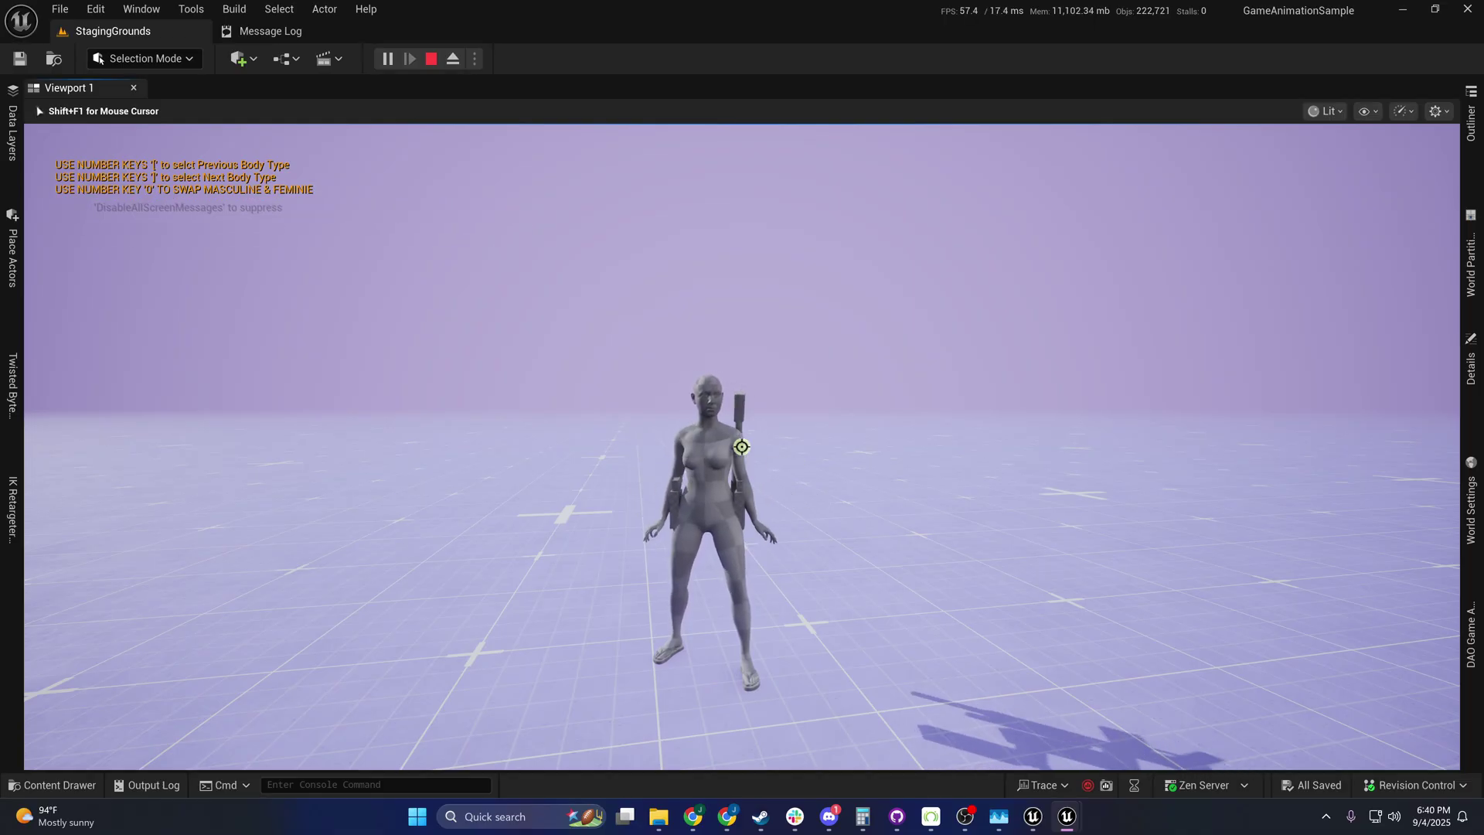
{"action": "key", "text": "bracketright"}
{"action": "key", "text": "1"}
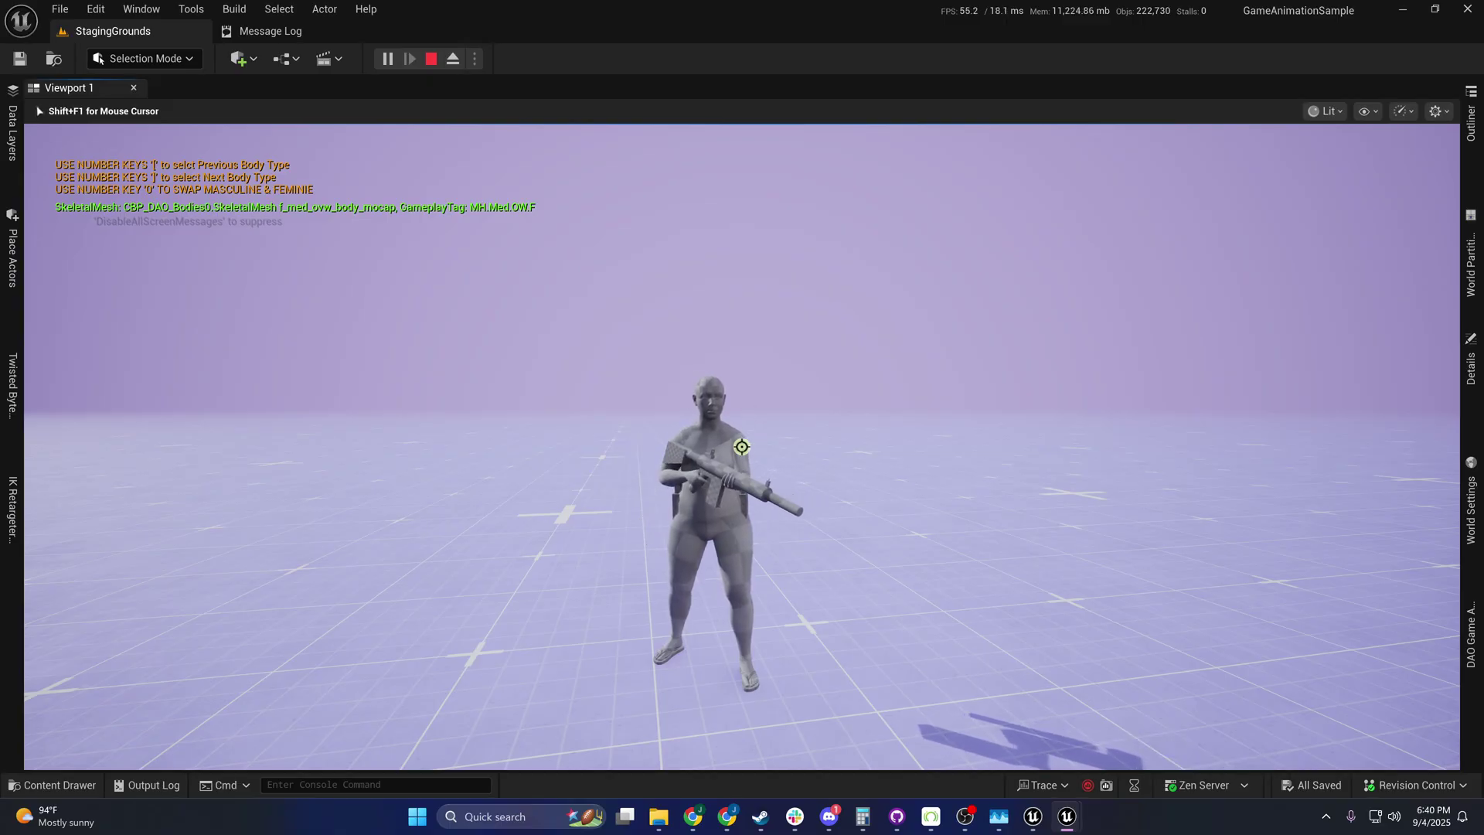
{"action": "key", "text": "bracketright"}
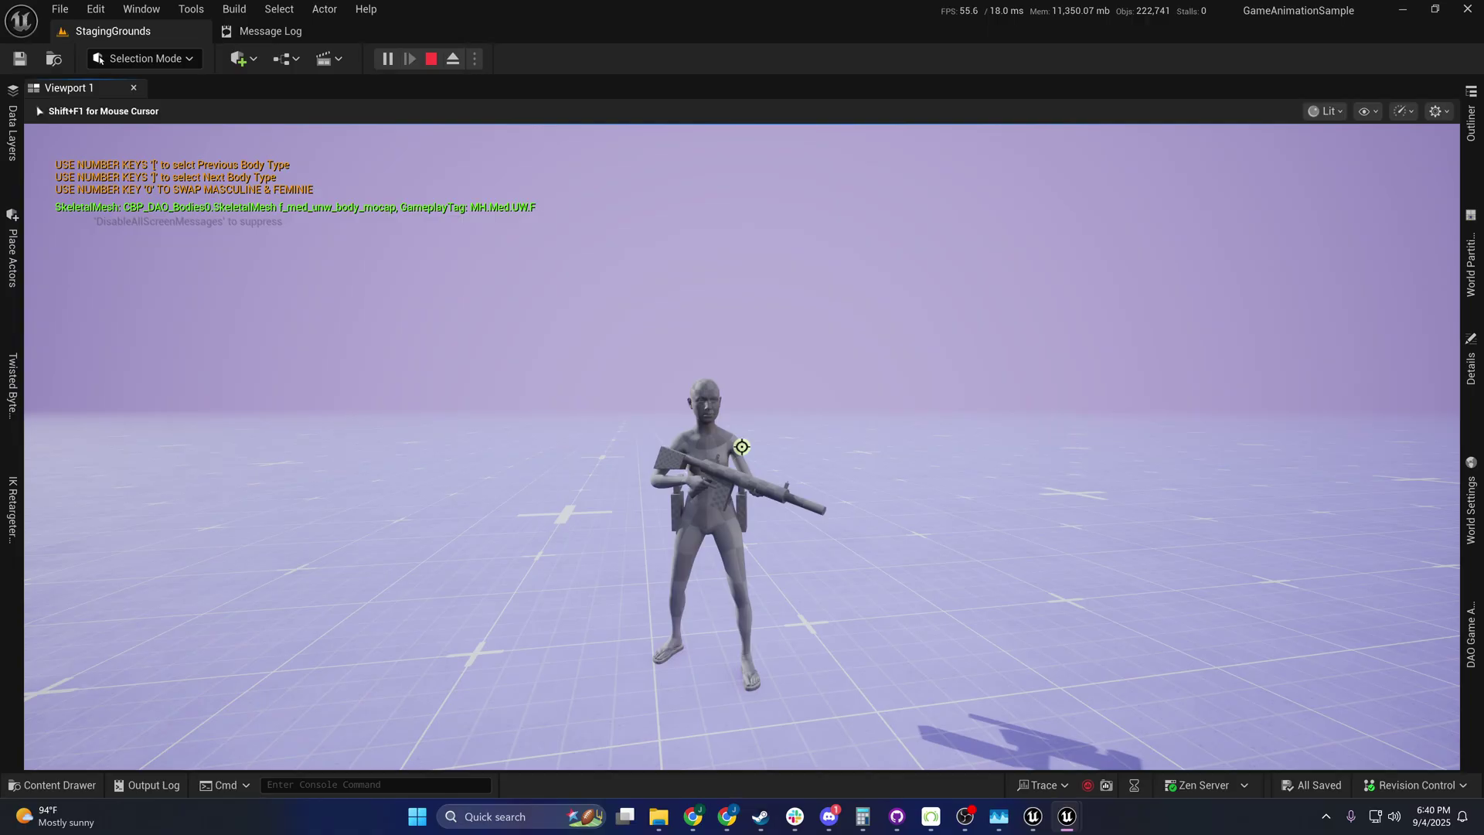
{"action": "key", "text": "1"}
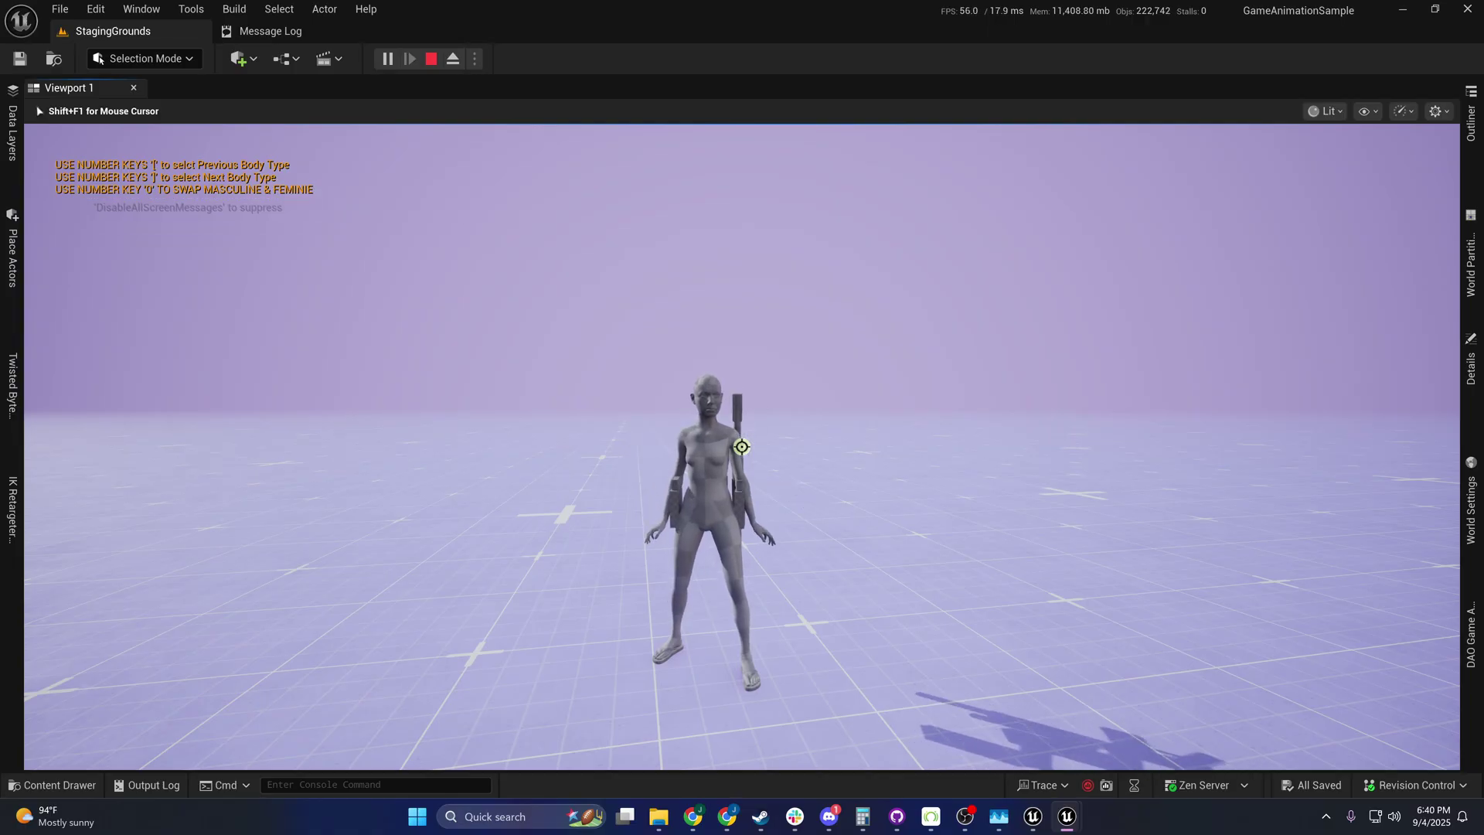
Step: Cycle through the tall feminine NW, OW and UW body types and test the rifle overlay on them
{"action": "key", "text": "bracketright"}
{"action": "key", "text": "1"}
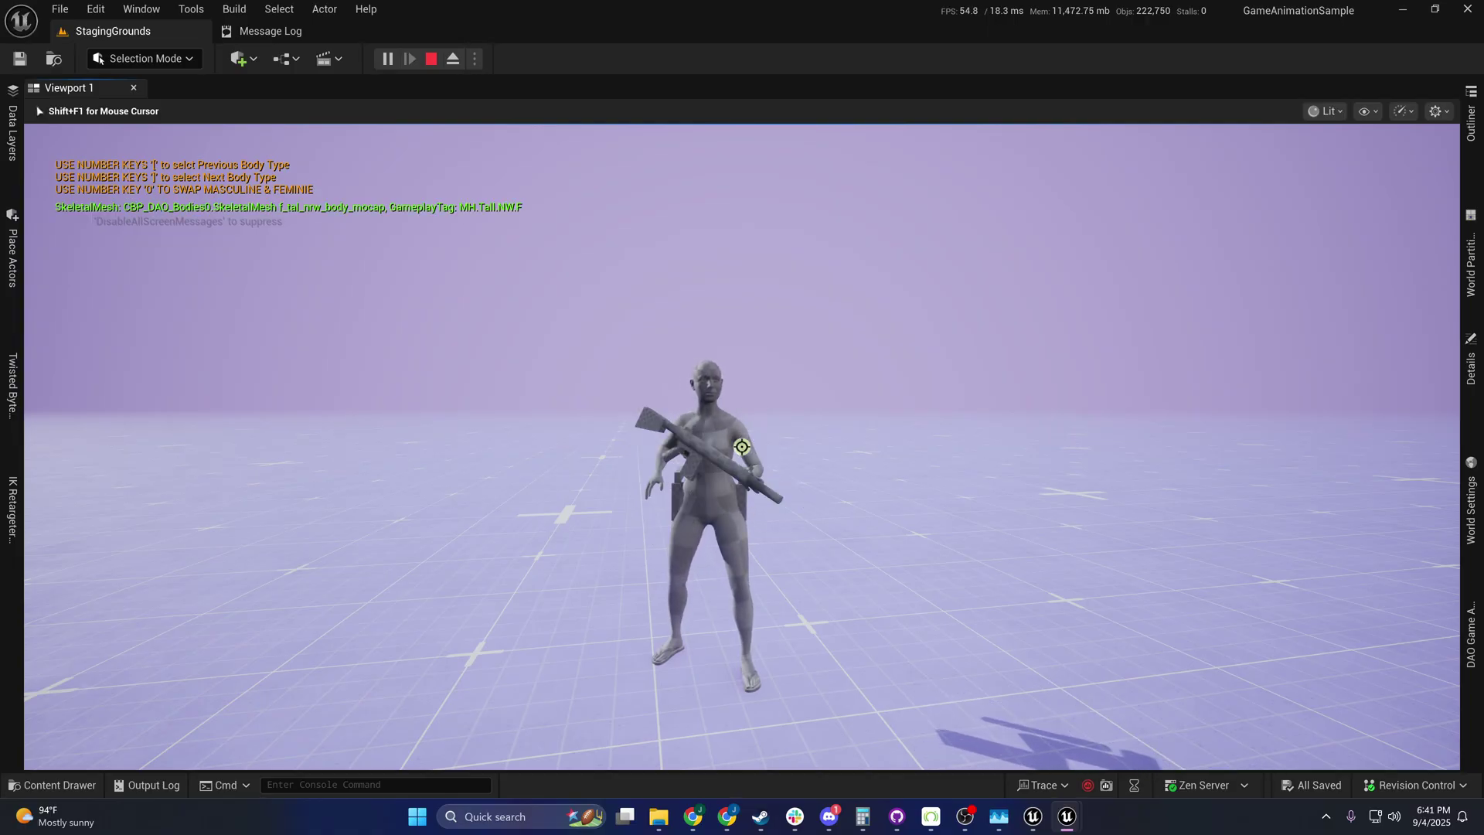
{"action": "key", "text": "1"}
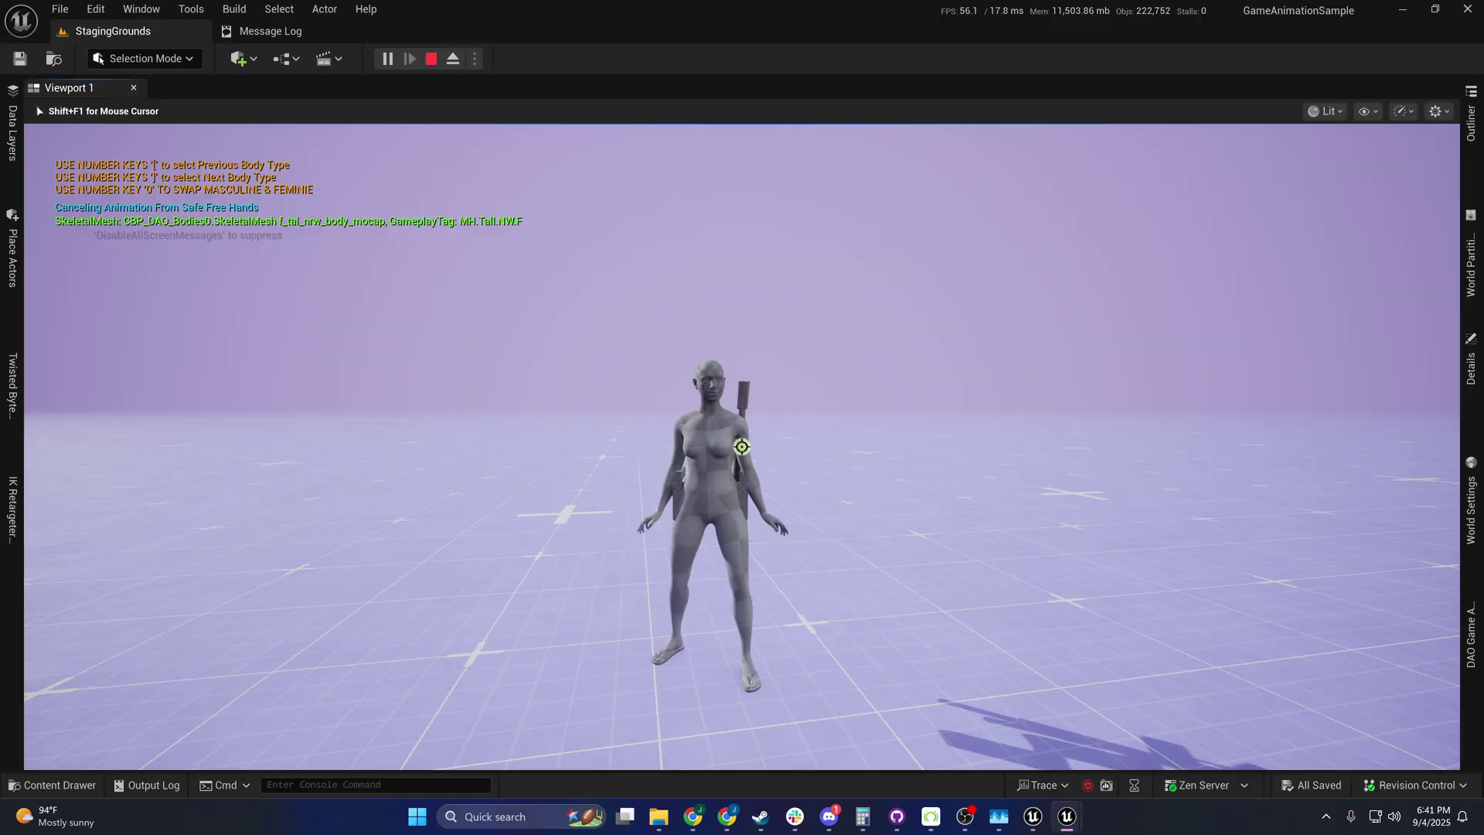
{"action": "key", "text": "1"}
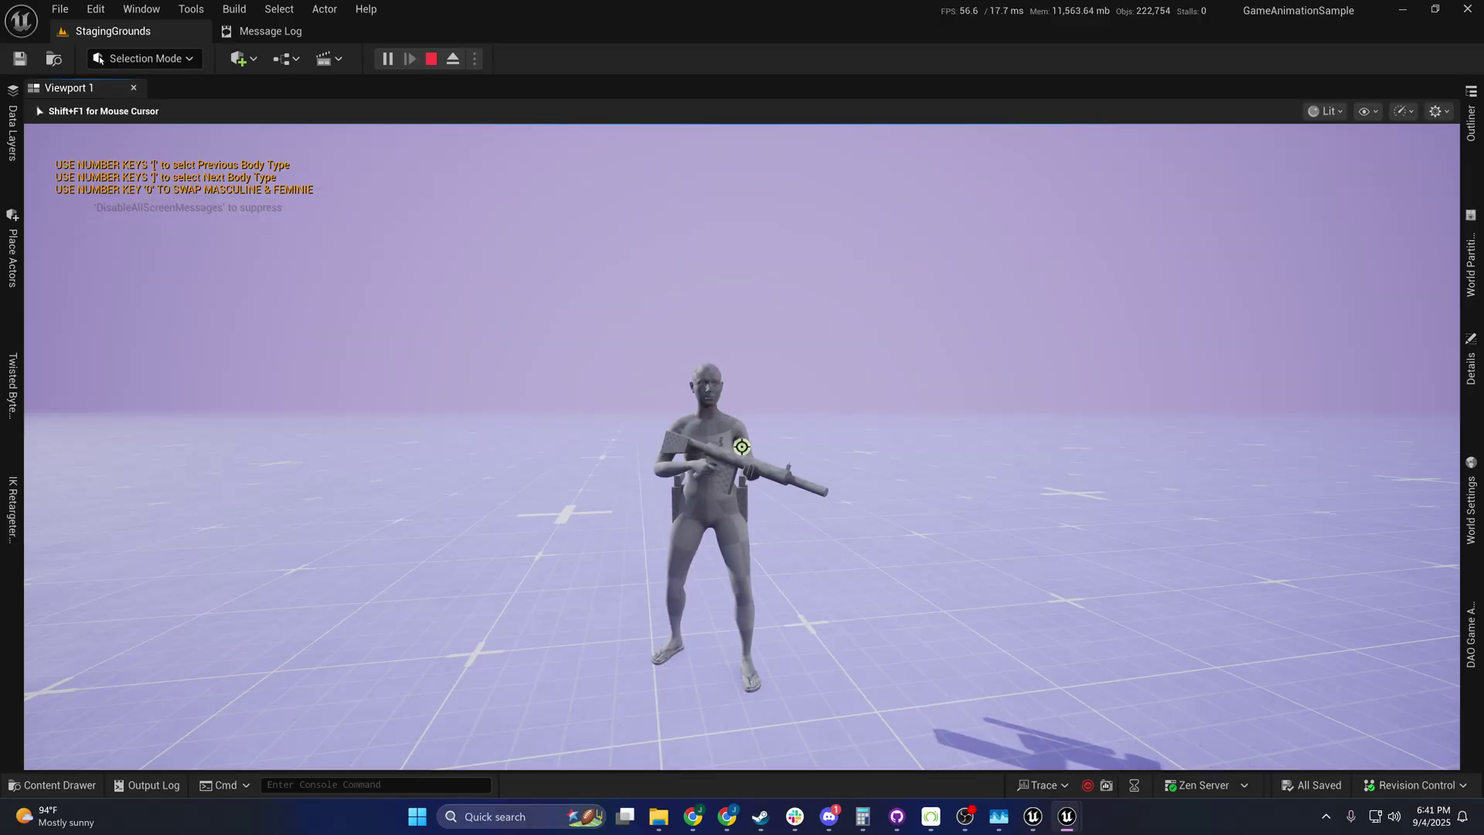
{"action": "key", "text": "bracketright"}
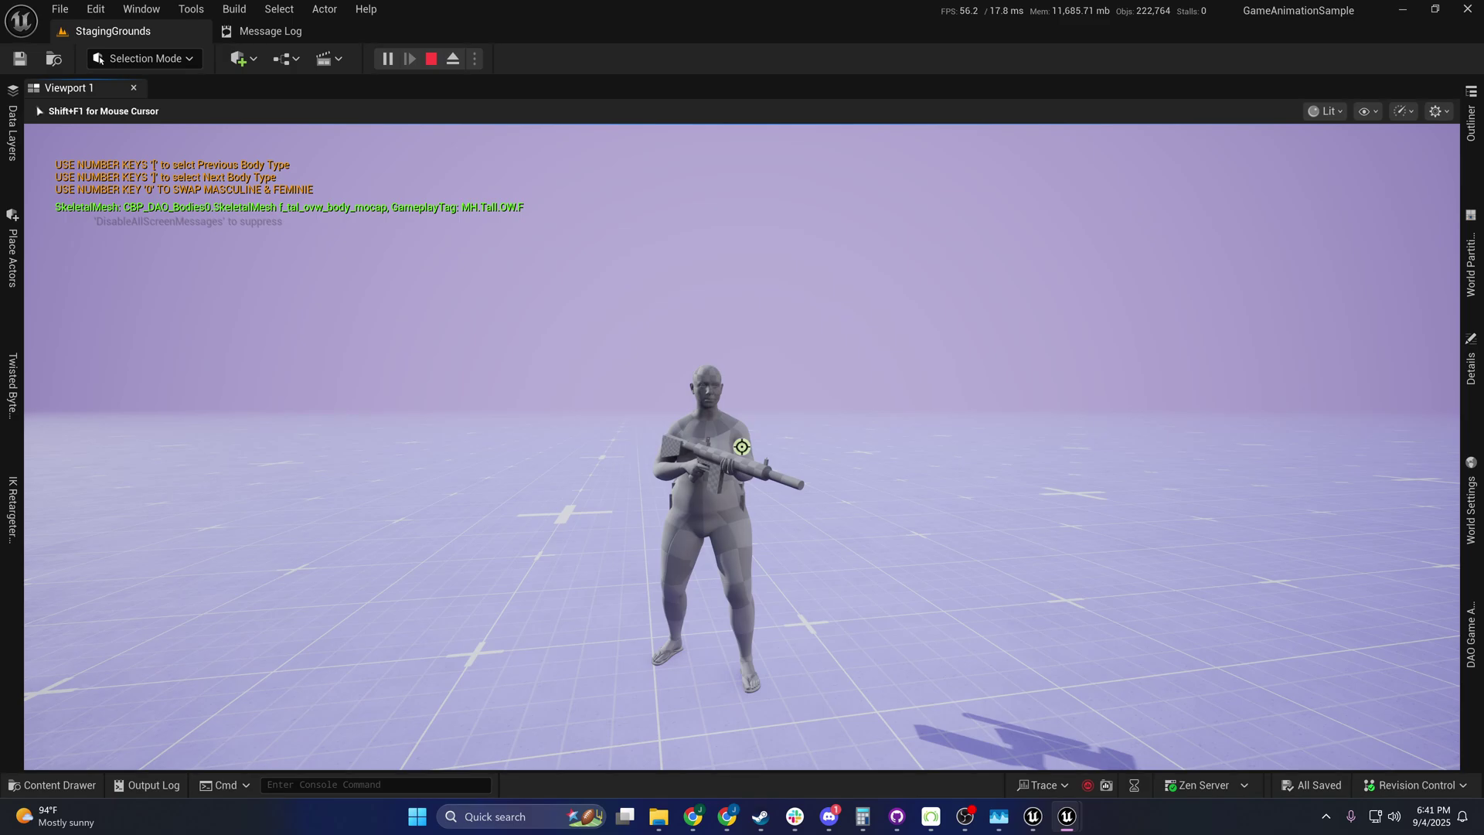
{"action": "key", "text": "bracketright"}
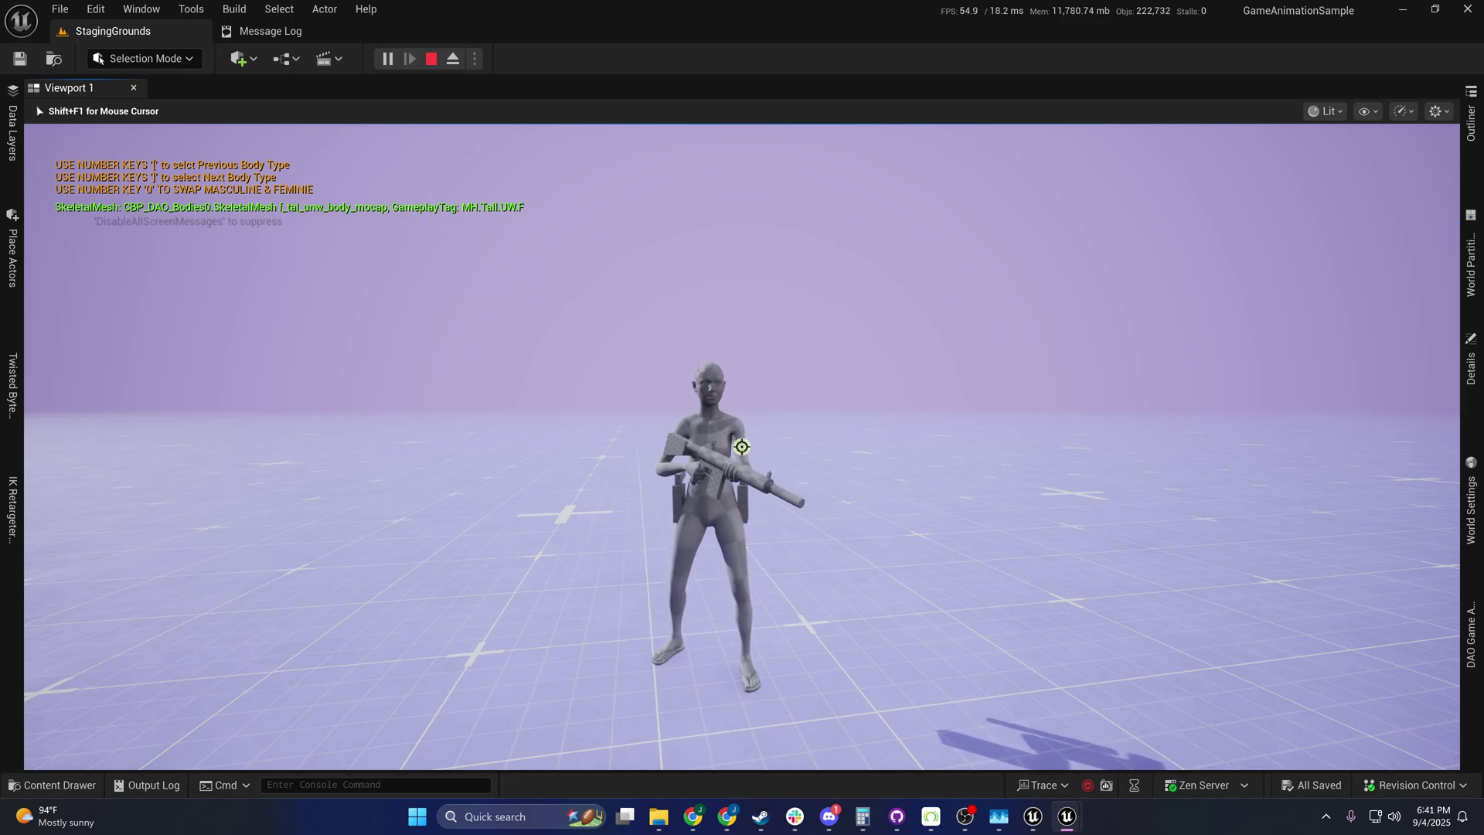
Step: Return to the short NW body, swap it to masculine, and test the rifle on it and on the tall UW body
{"action": "key", "text": "bracketright"}
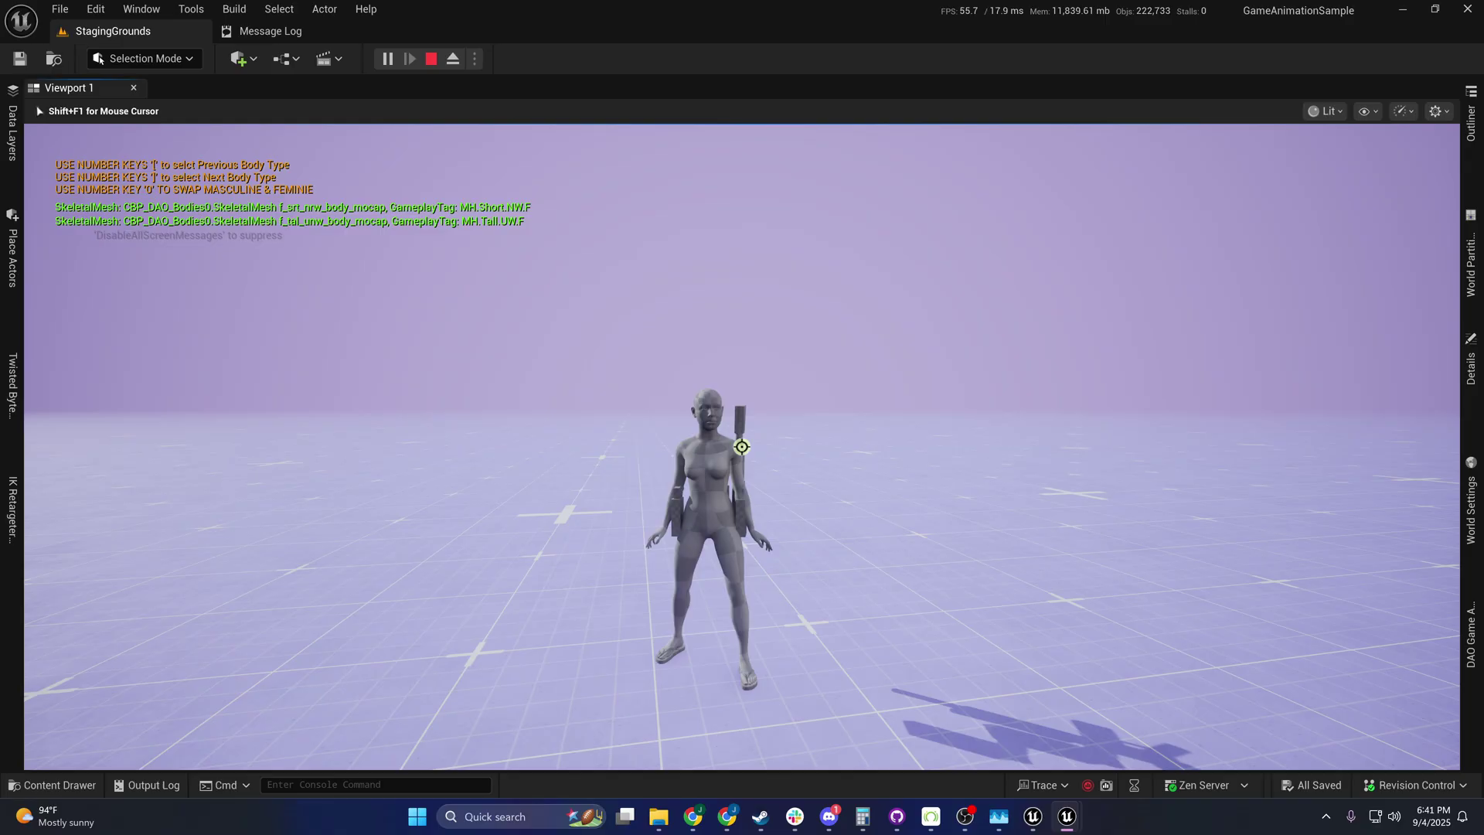
{"action": "key", "text": "0"}
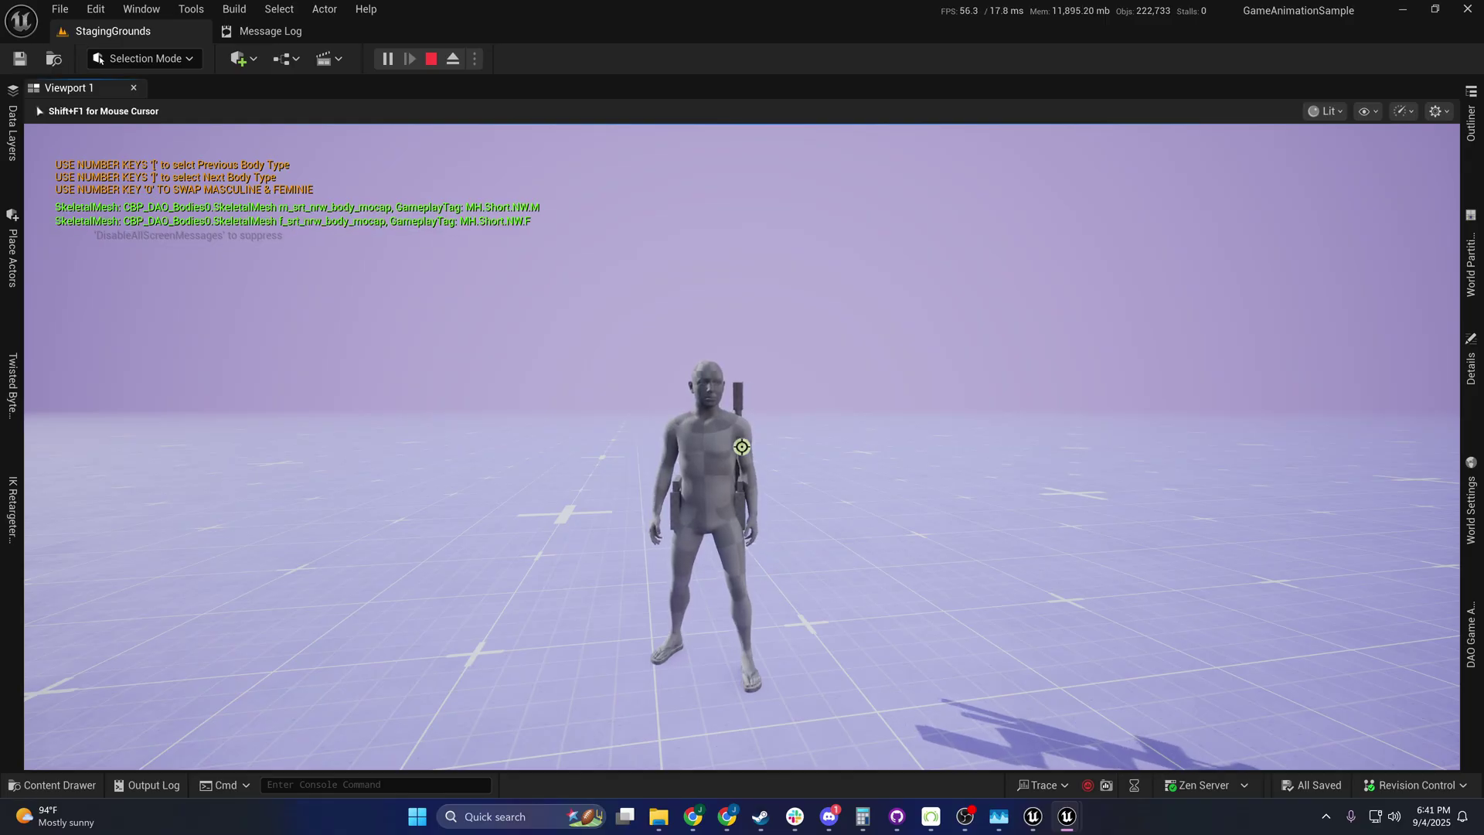
{"action": "key", "text": "1"}
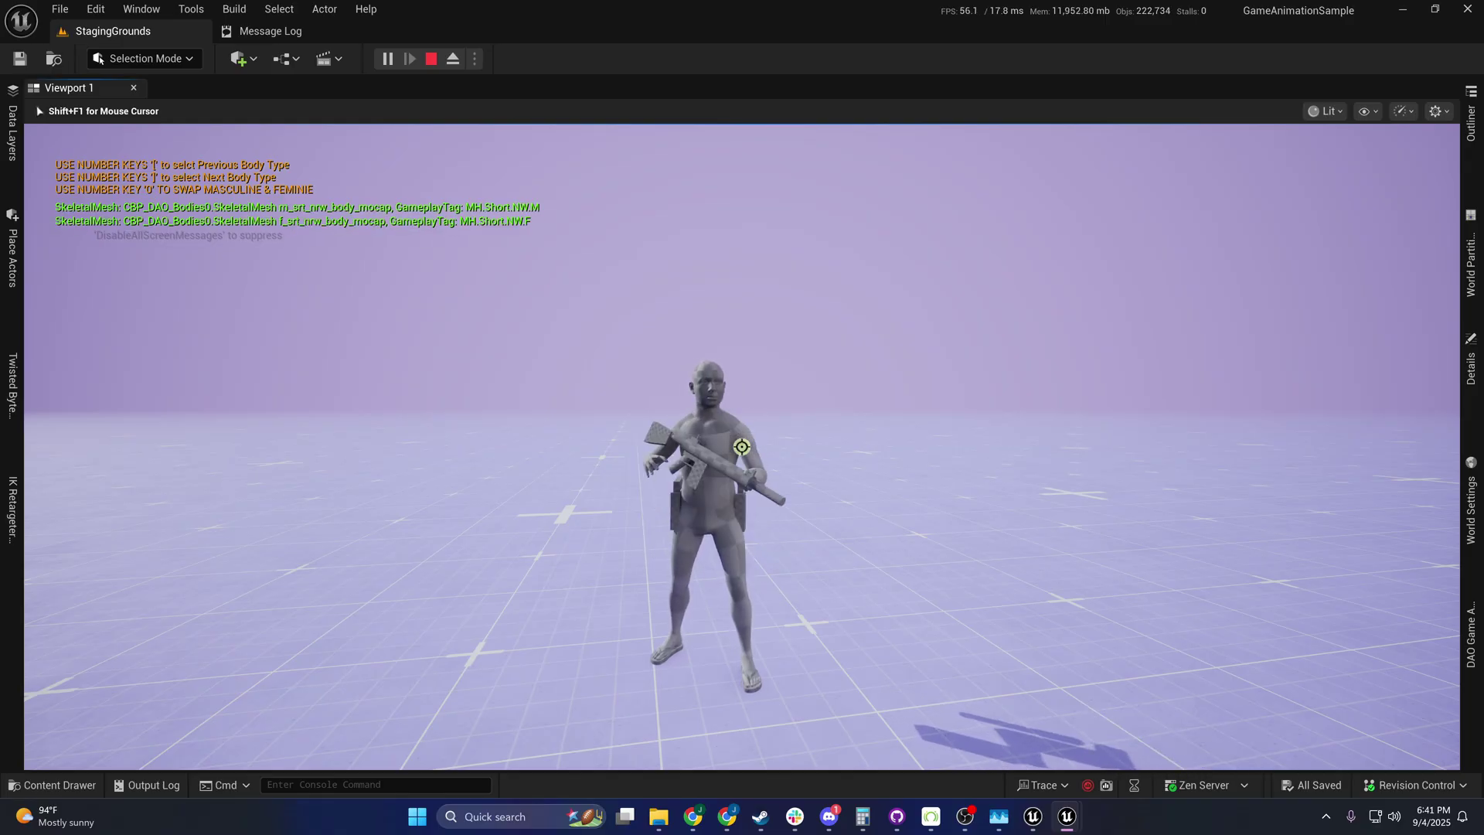
{"action": "key", "text": "bracketleft"}
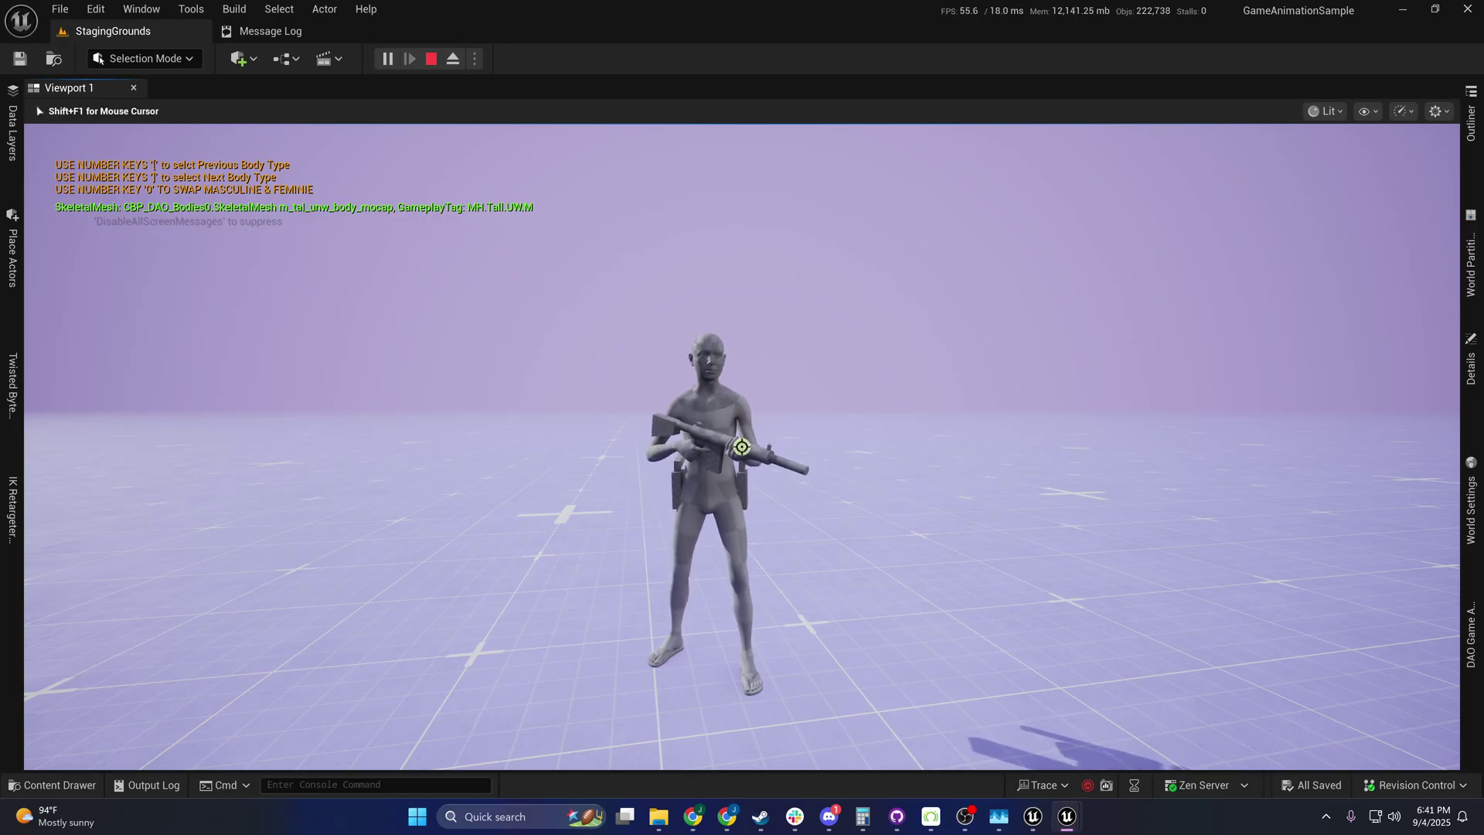
{"action": "key", "text": "1"}
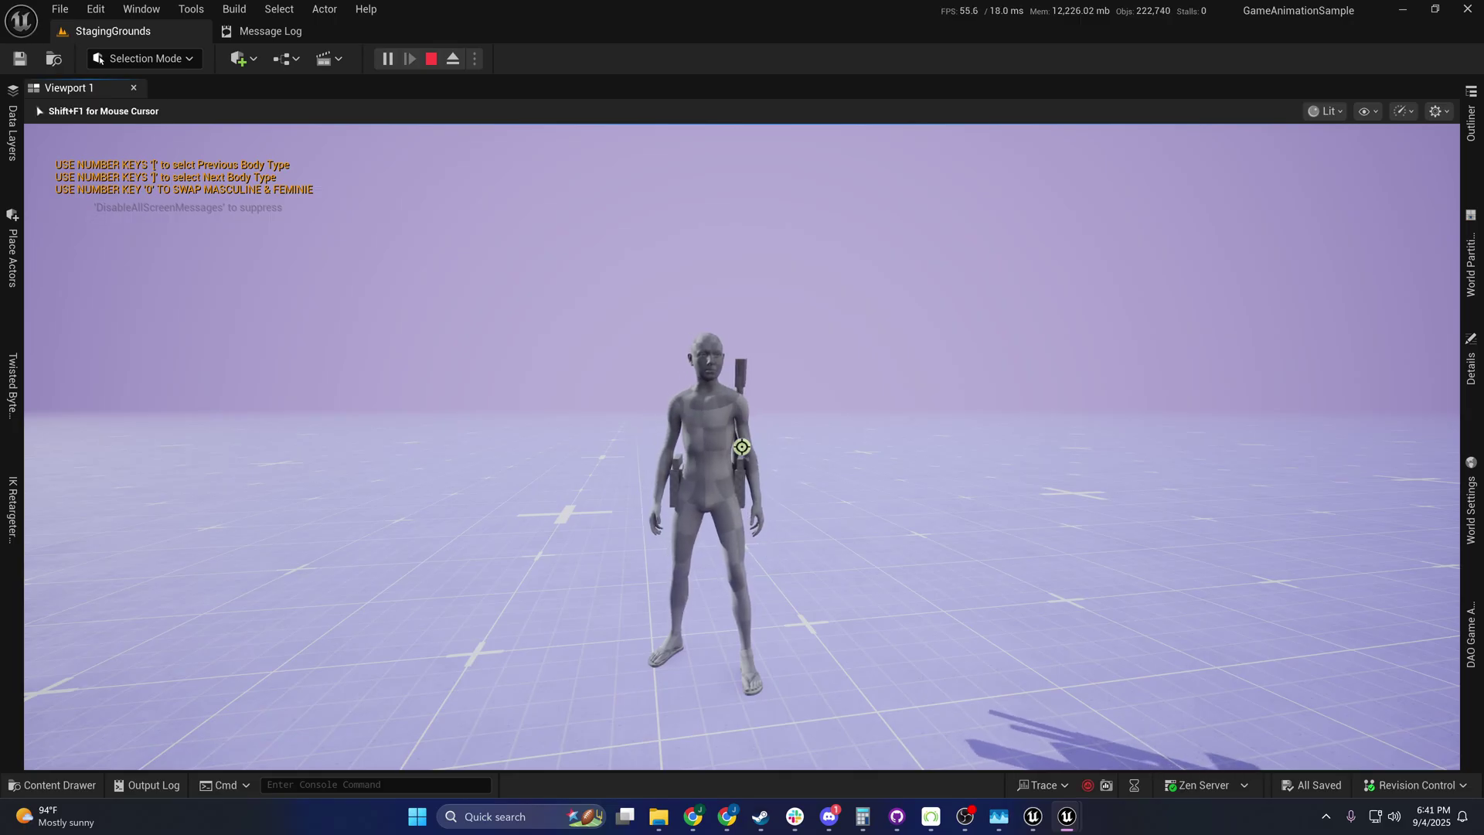
{"action": "key", "text": "1"}
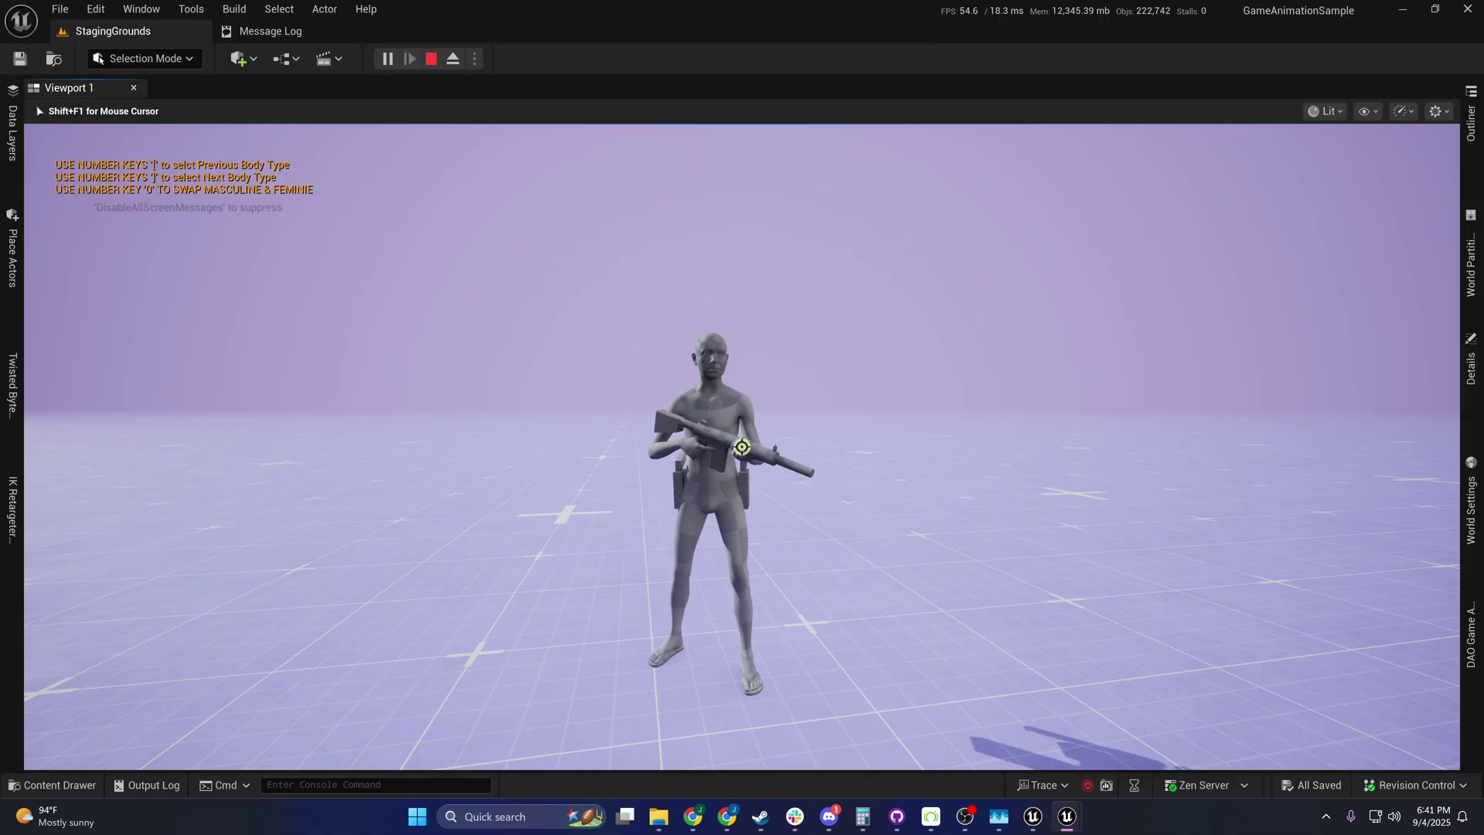
{"action": "key", "text": "1"}
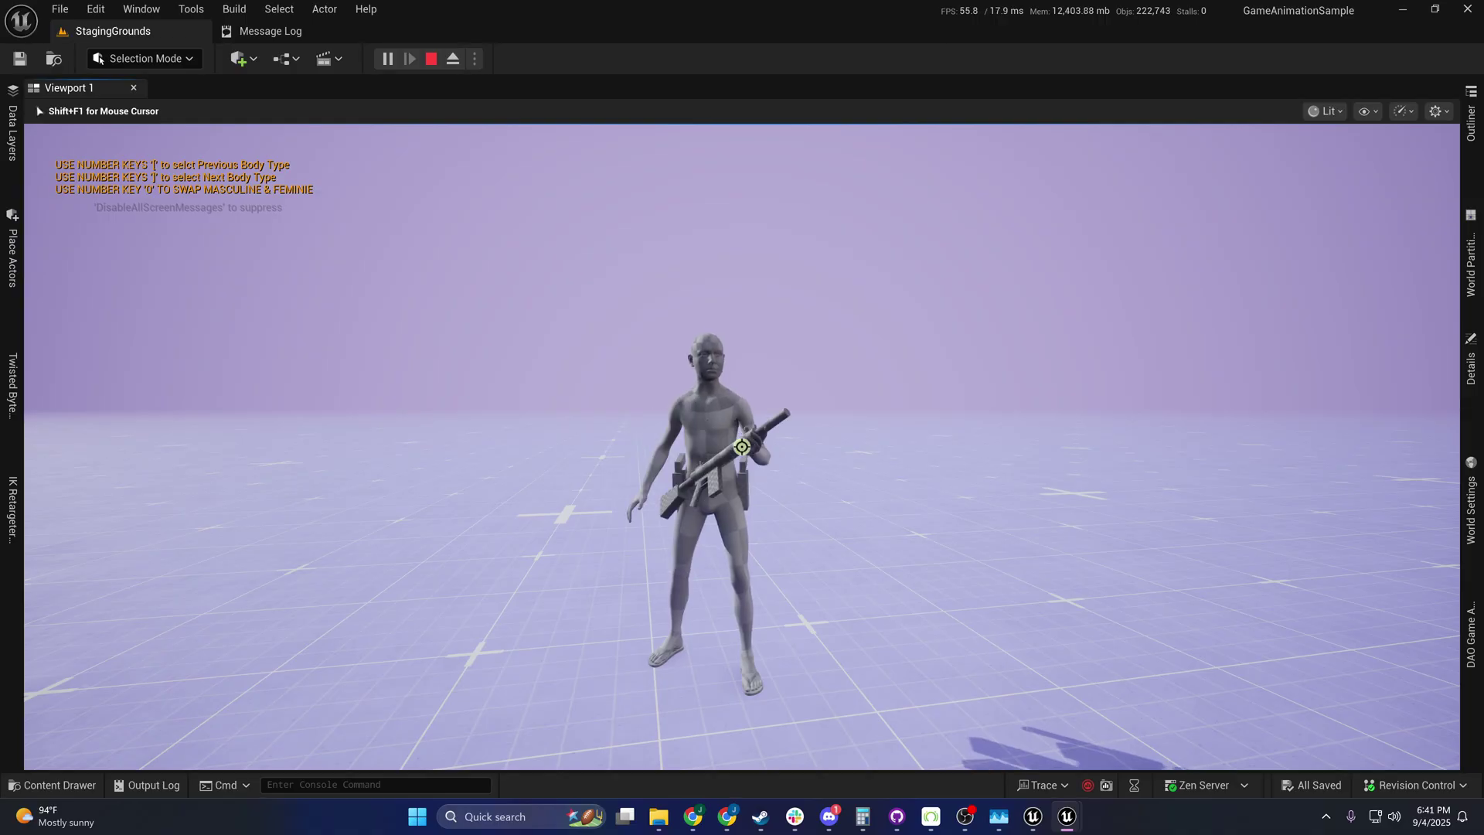
Step: Test drawing and holstering the rifle on the tall masculine OW body, and go back one more body type
{"action": "key", "text": "]"}
{"action": "key", "text": "1"}
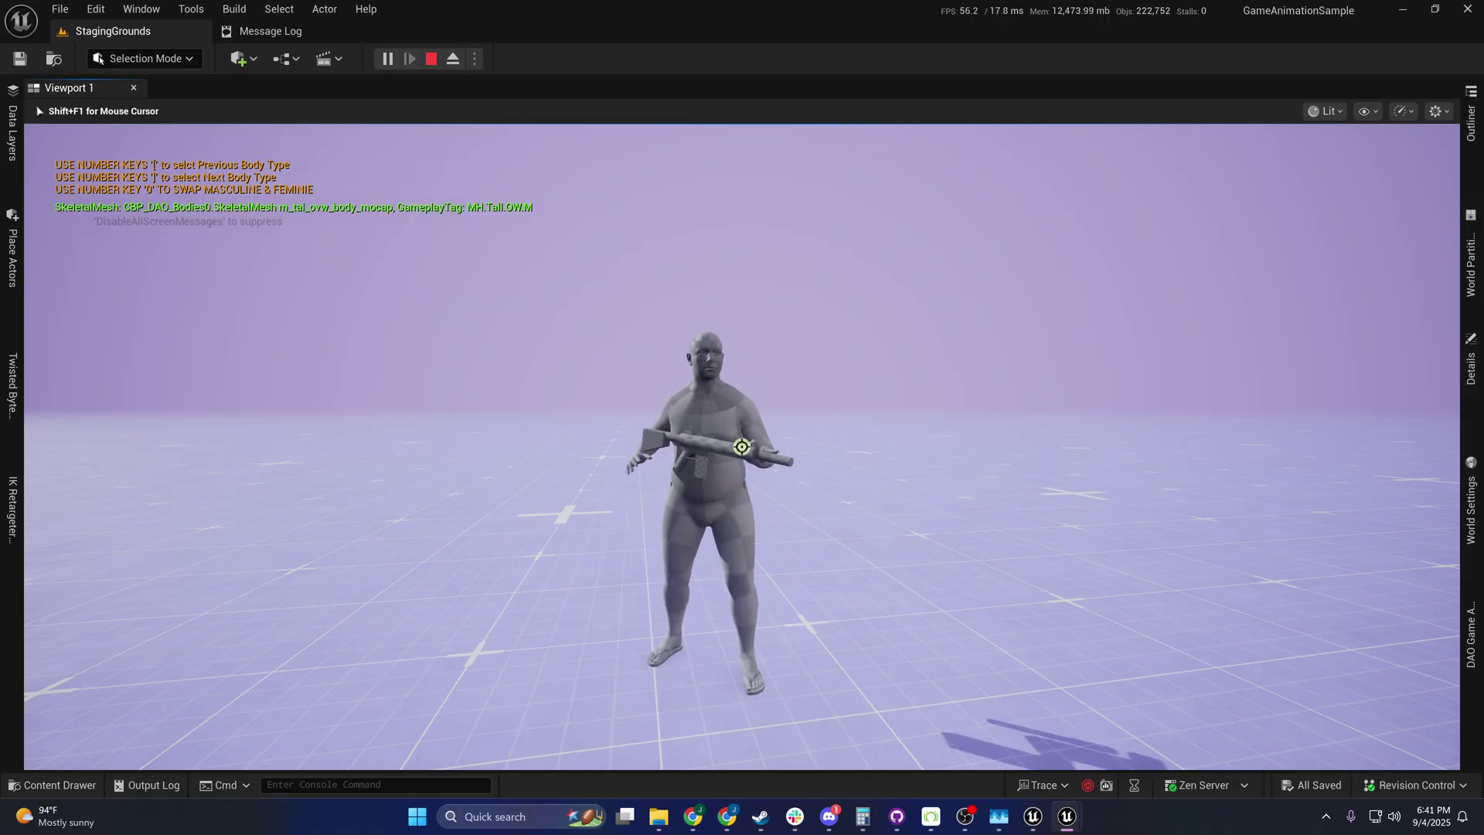
{"action": "key", "text": "1"}
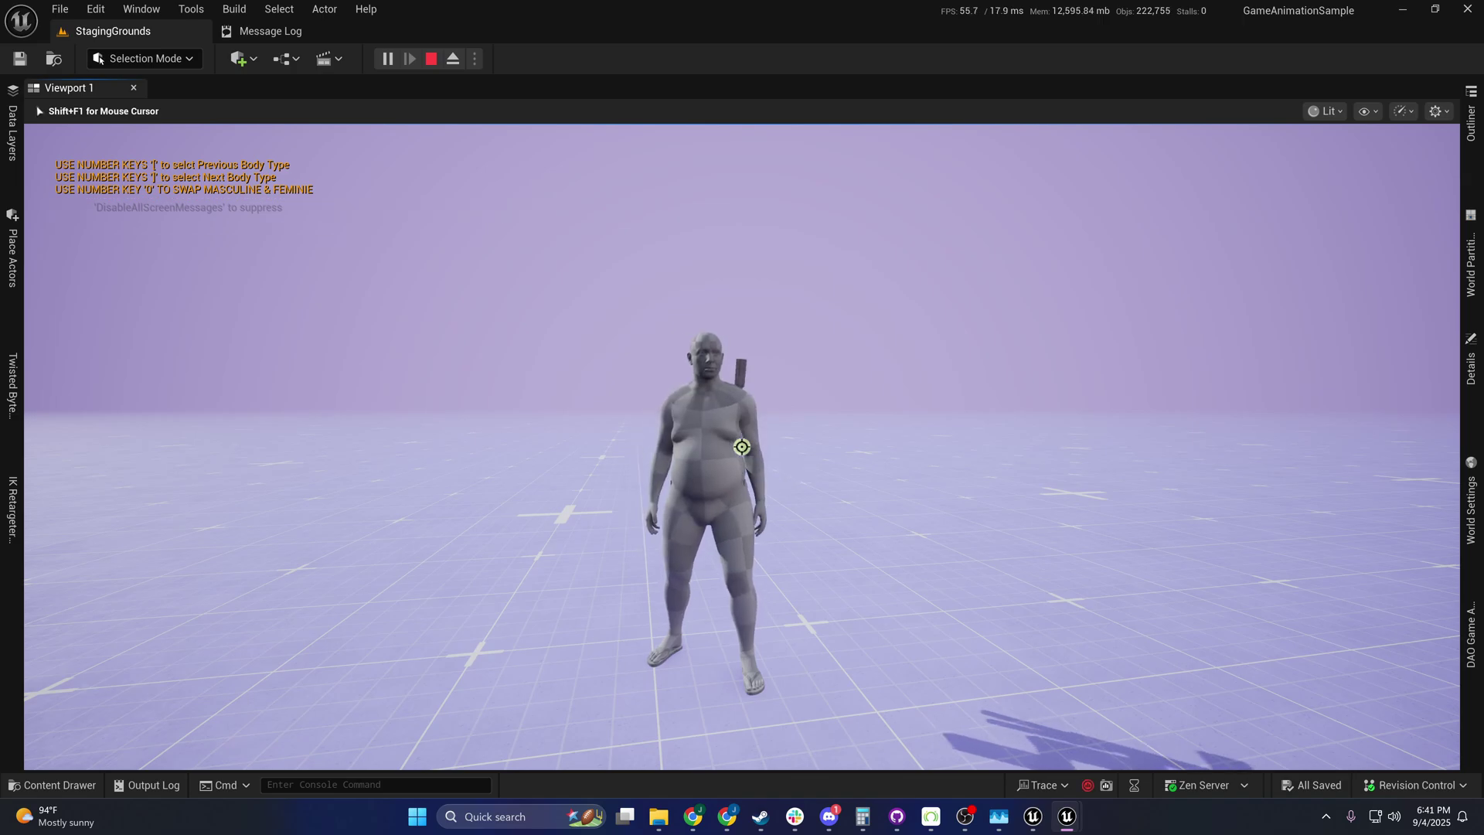
{"action": "key", "text": "bracketleft"}
{"action": "key", "text": "1"}
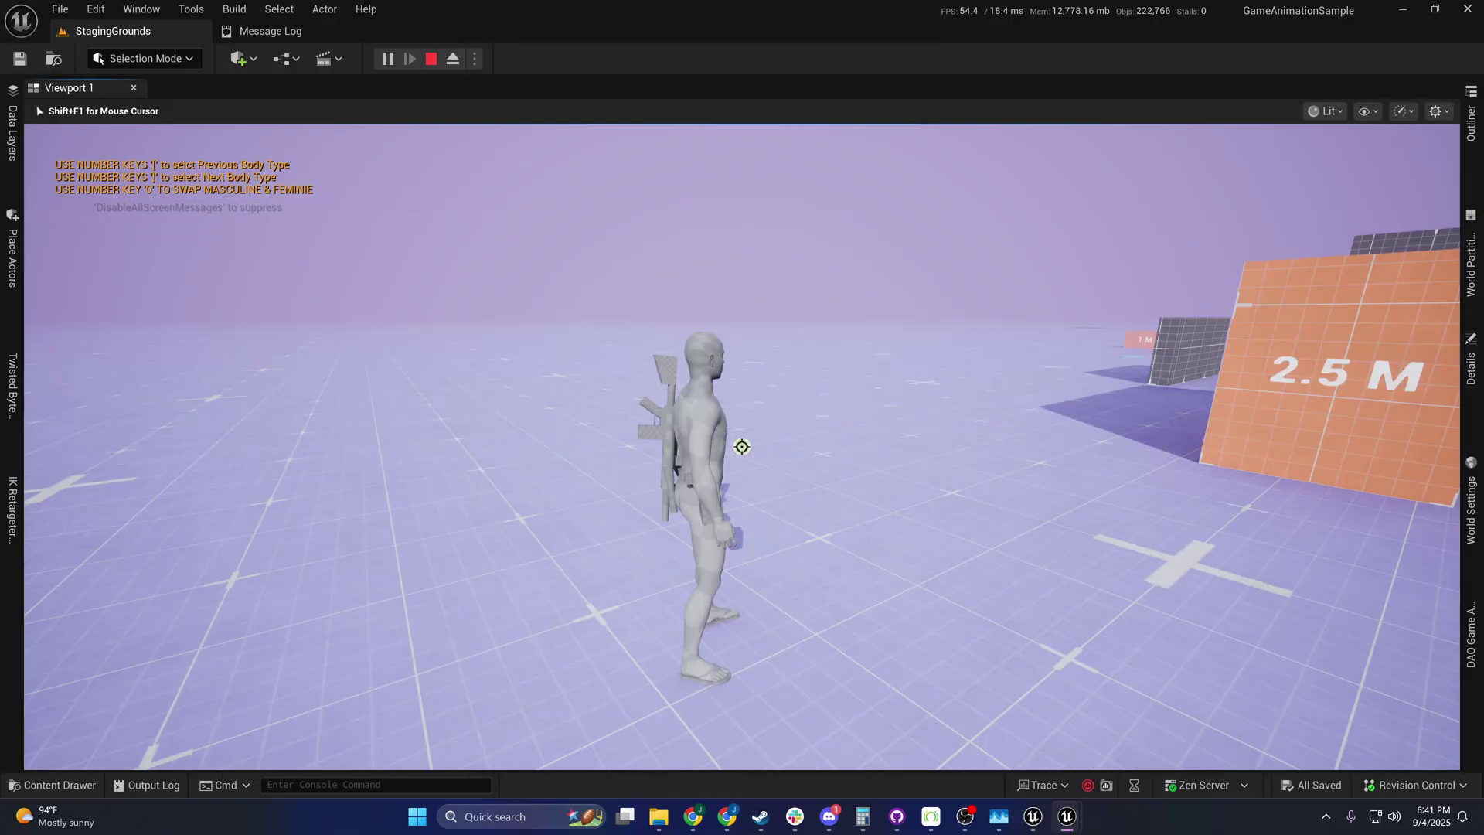
Step: Draw the pistol and run the masculine character back and forth through the level to test the pistol overlay in motion
{"action": "key", "text": "2"}
{"action": "key", "text": "s"}
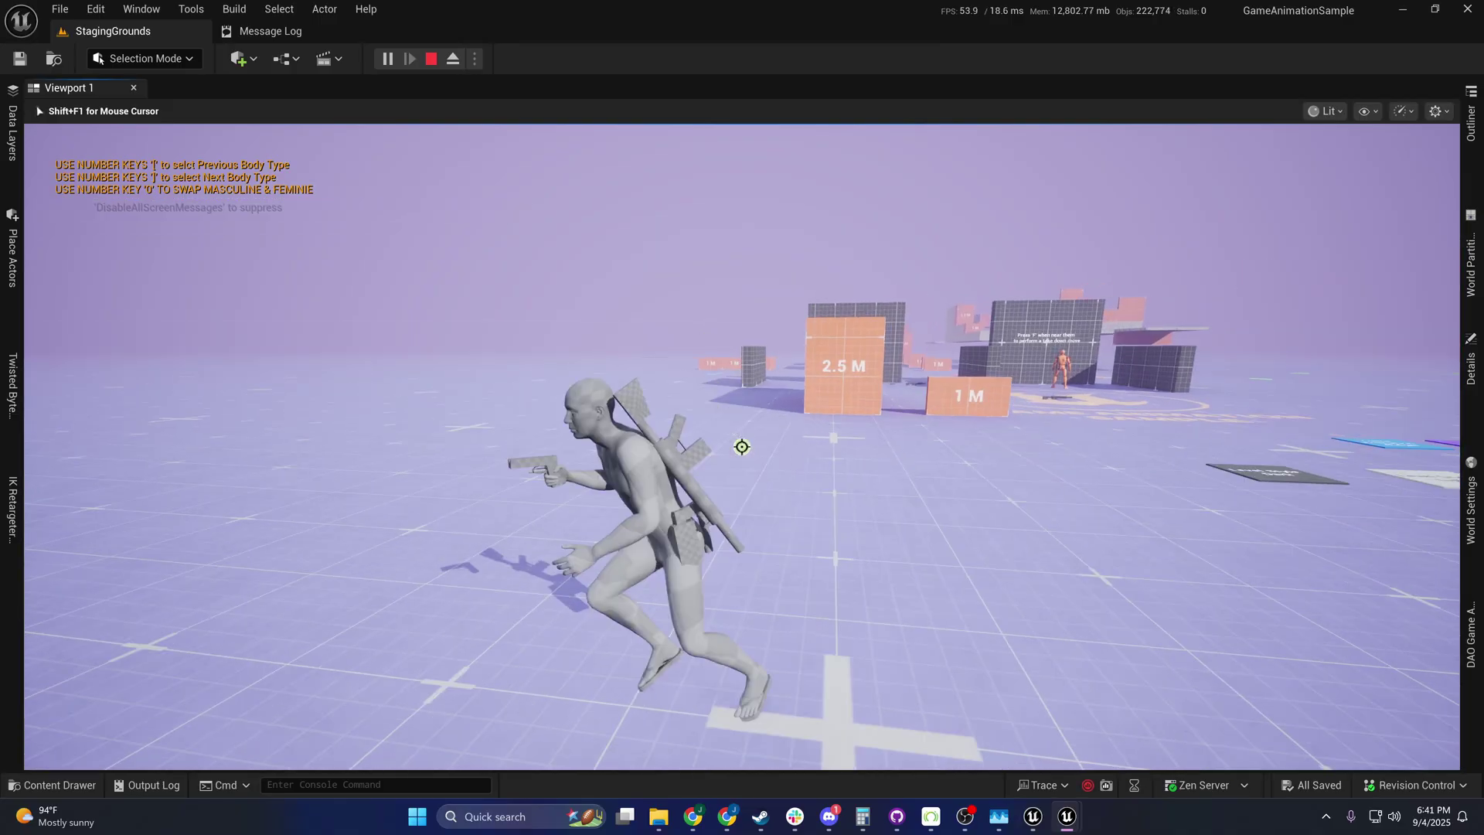
{"action": "key", "text": "w"}
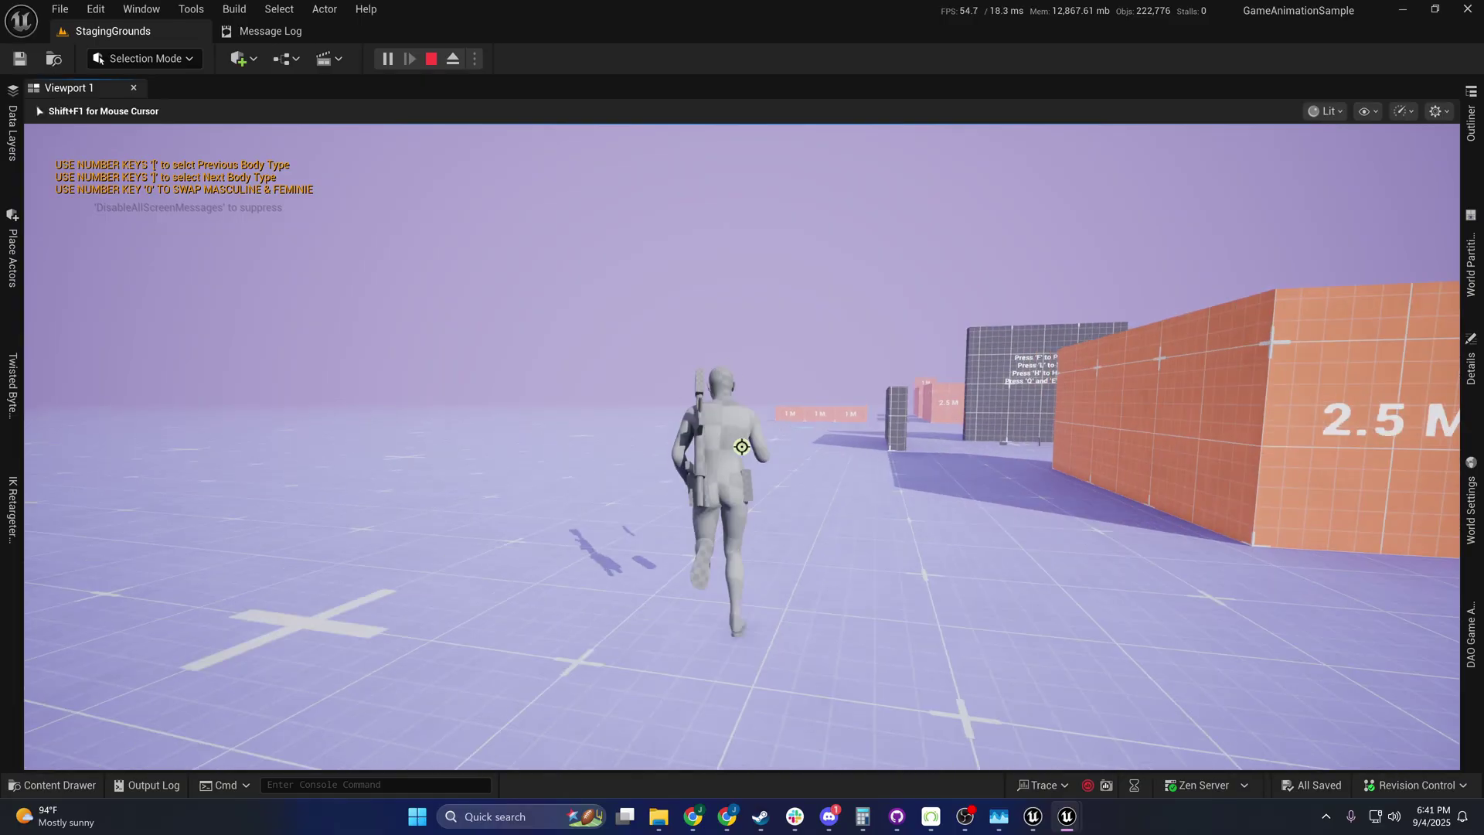
{"action": "key", "text": "s"}
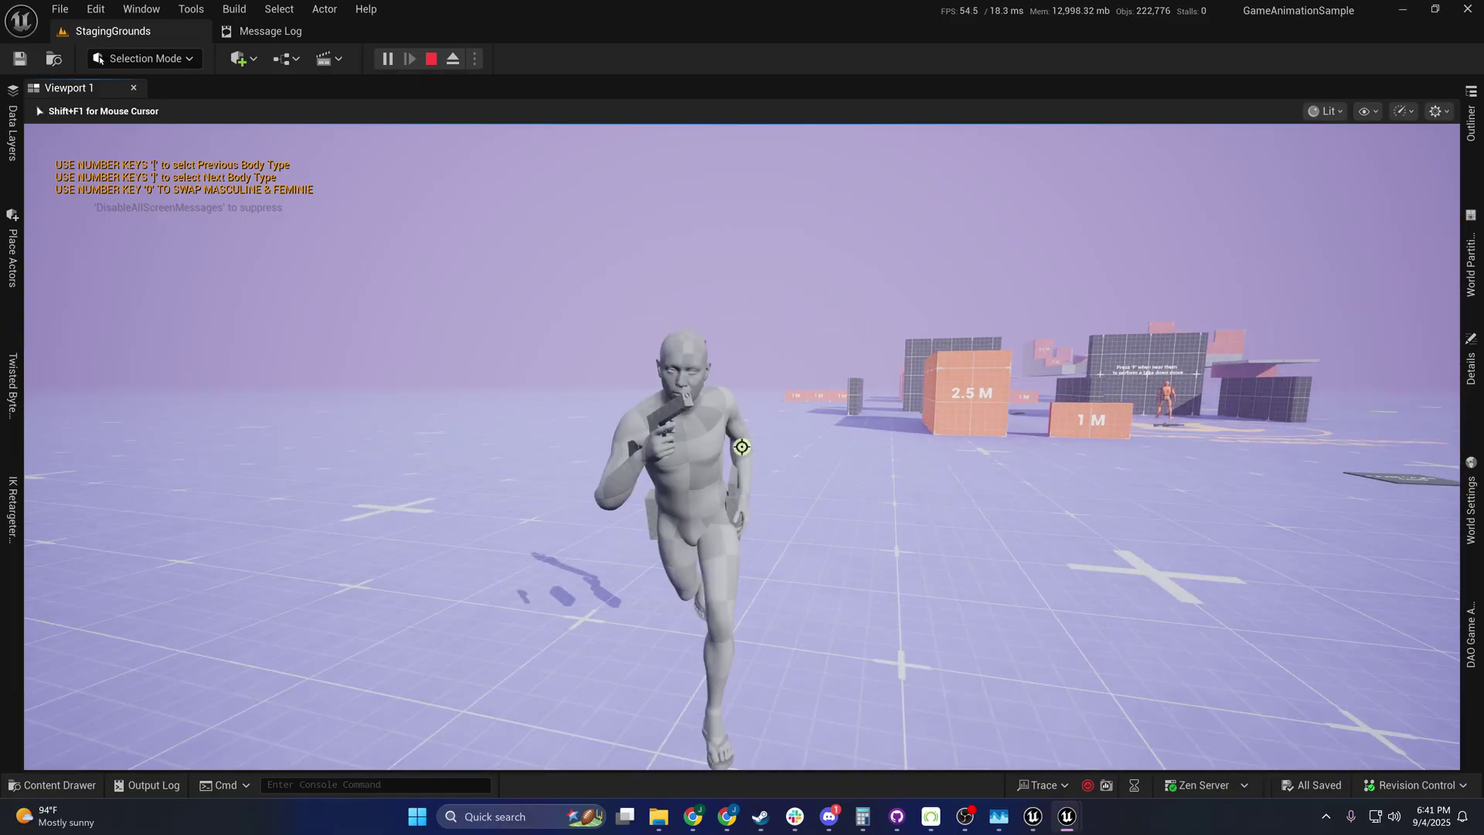
{"action": "key", "text": "w"}
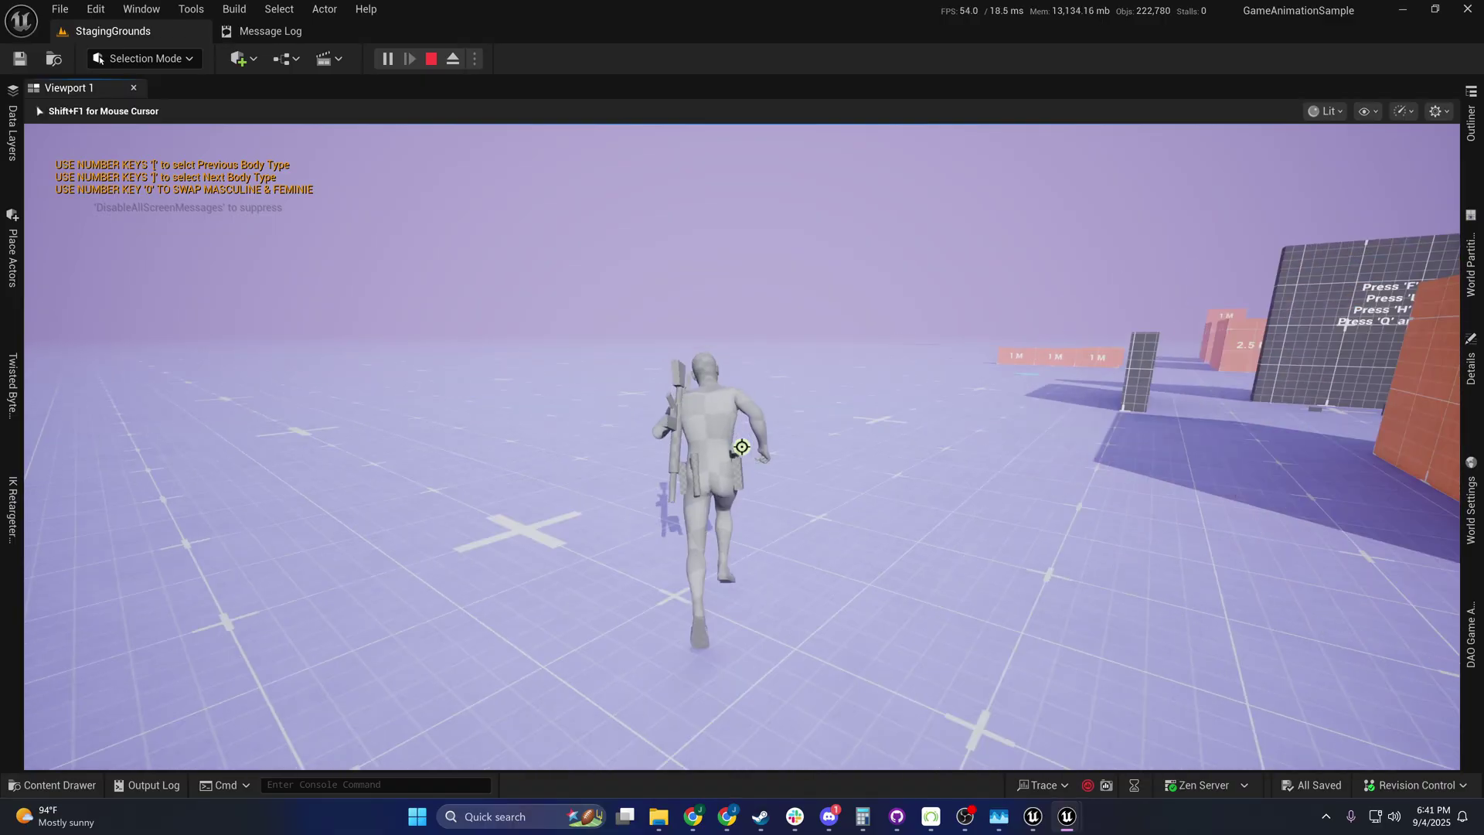
{"action": "key", "text": "e"}
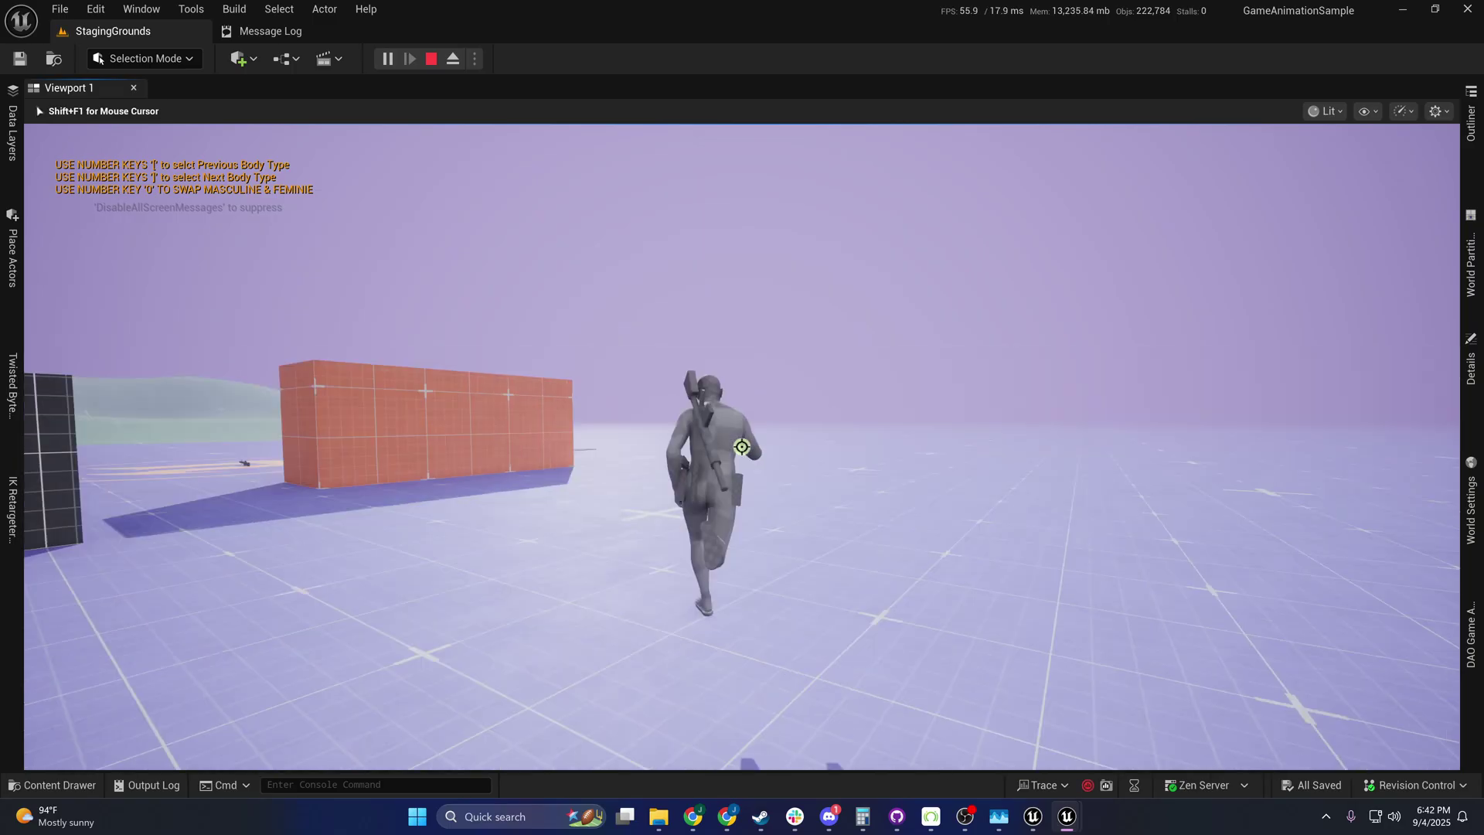
{"action": "right_click", "coordinate": [742, 447]}
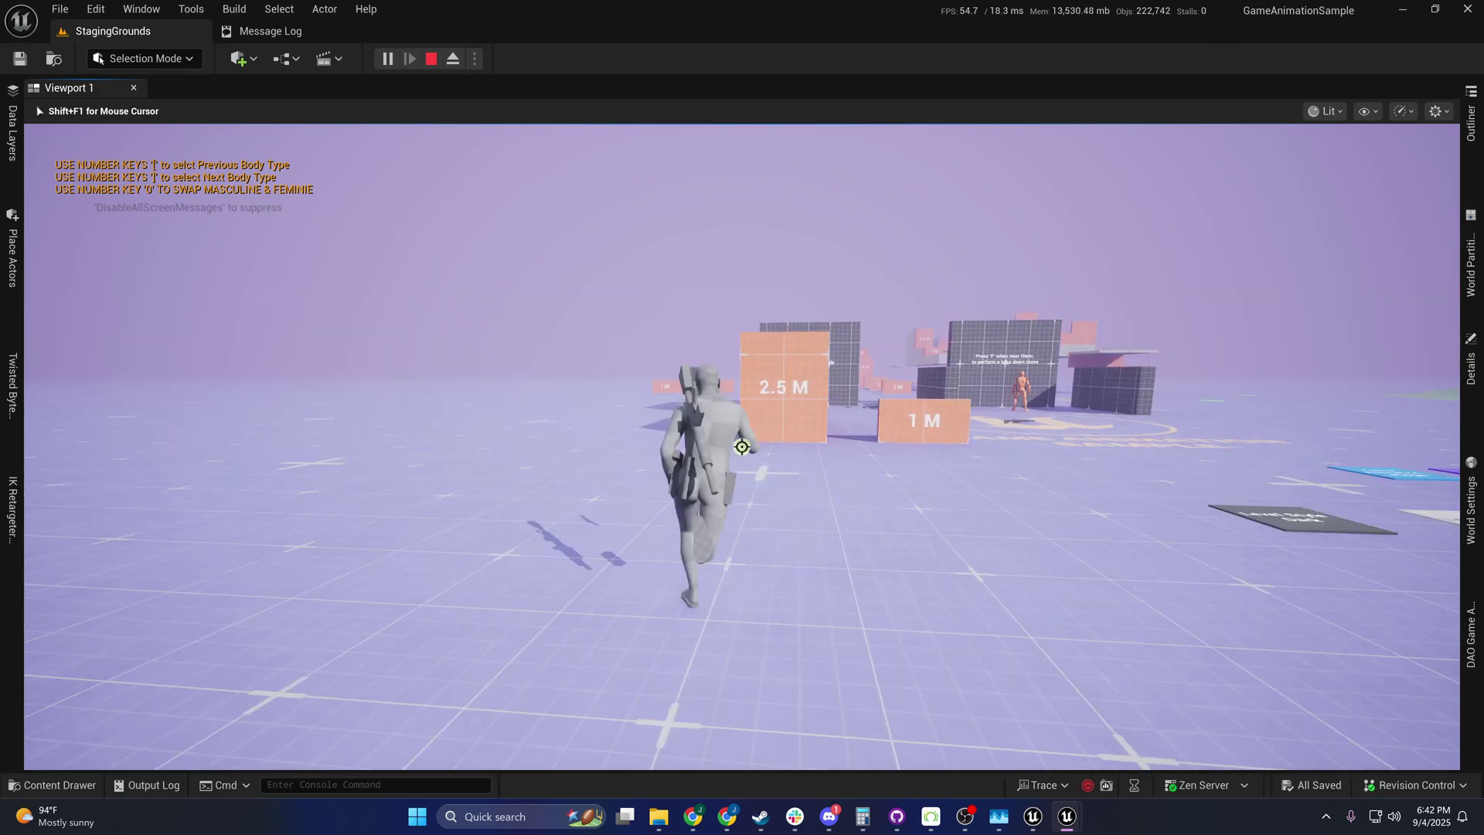
Step: Run the masculine character in repeated circles near the 2.5 M block with the pistol drawn to test the overlay through direction changes
{"action": "key", "text": "d"}
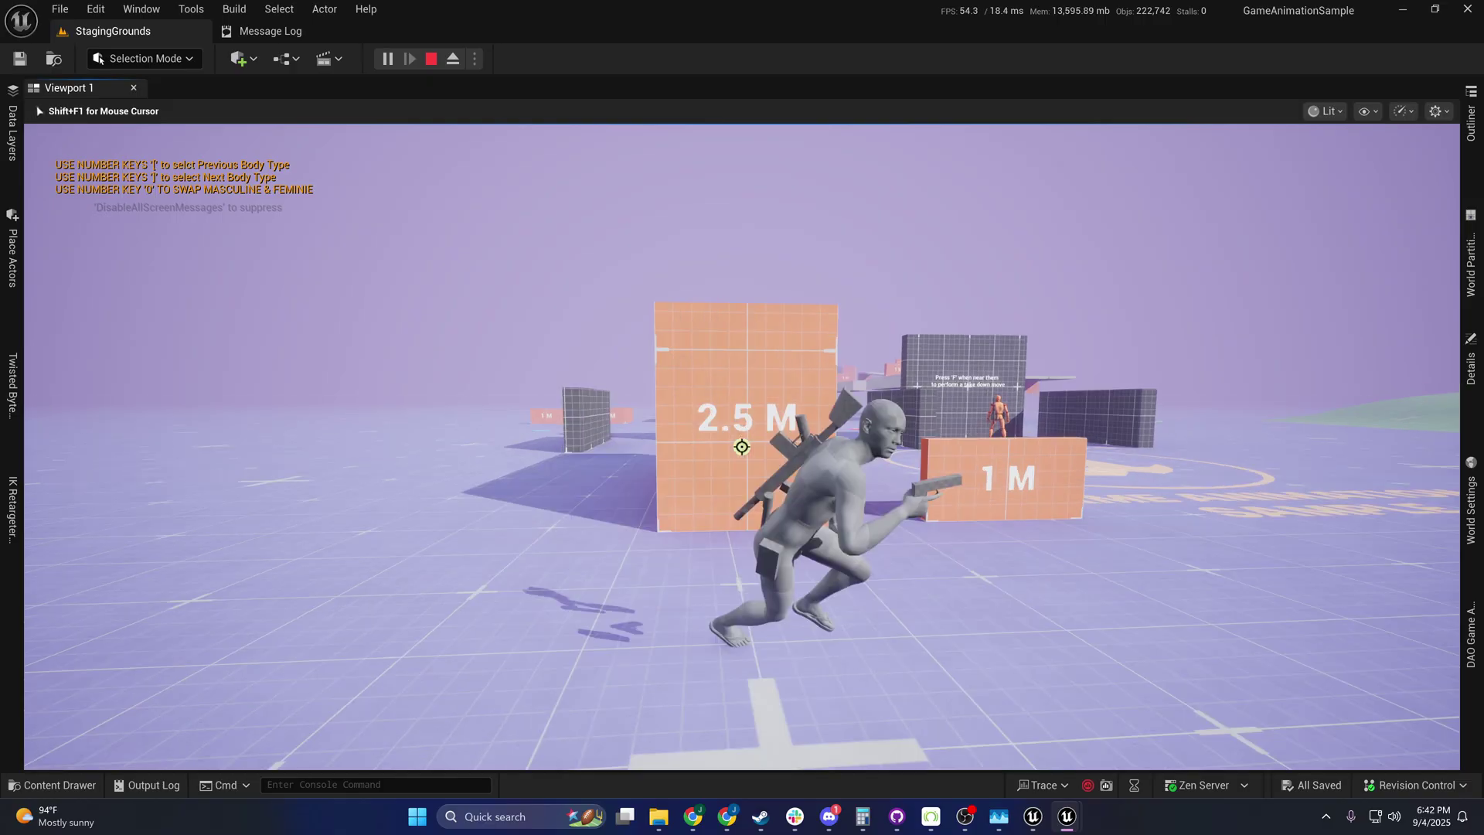
{"action": "key", "text": "s"}
{"action": "key", "text": "a"}
{"action": "key", "text": "w"}
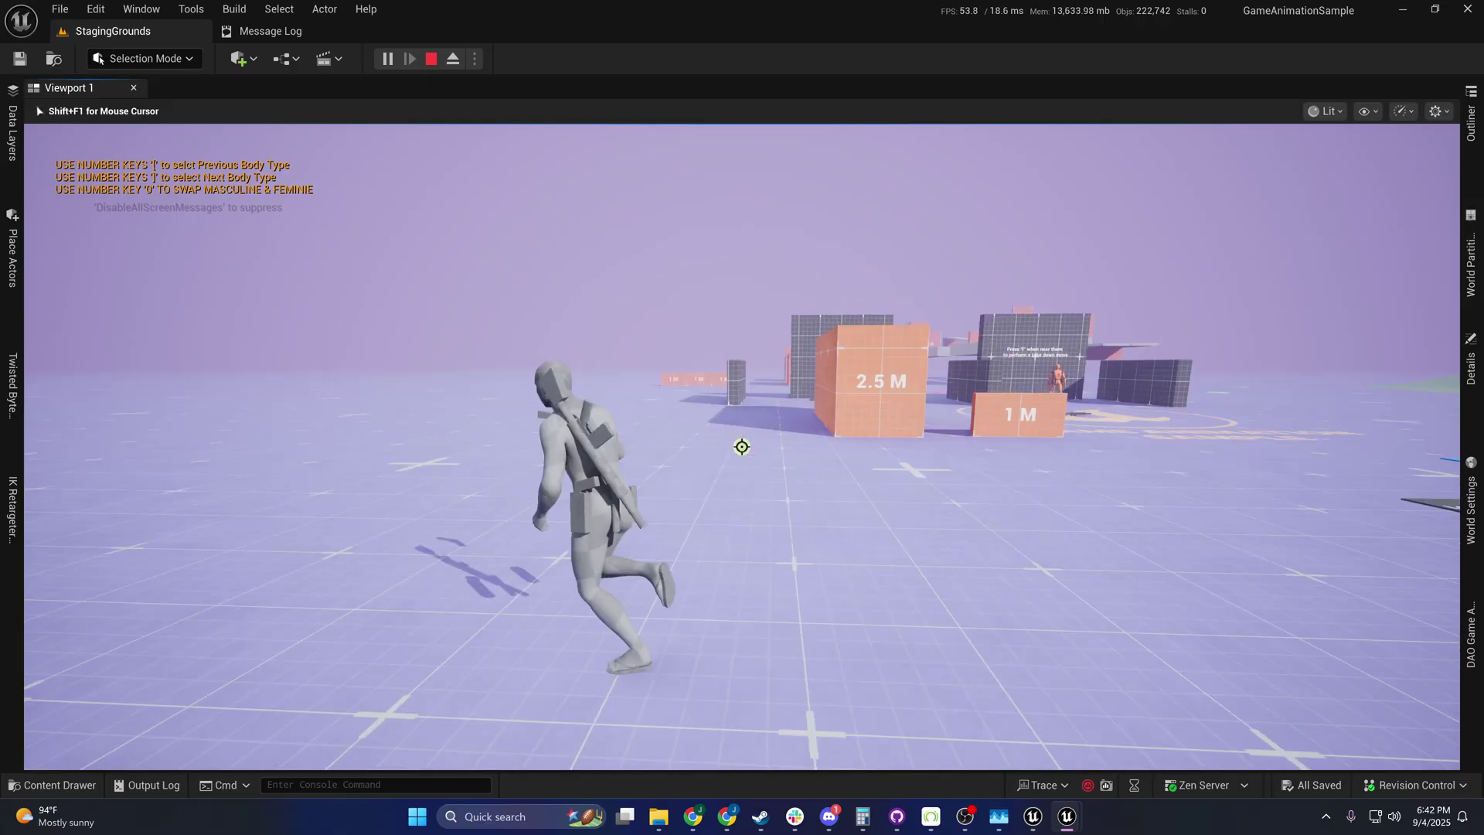
{"action": "key", "text": "d"}
{"action": "key", "text": "s"}
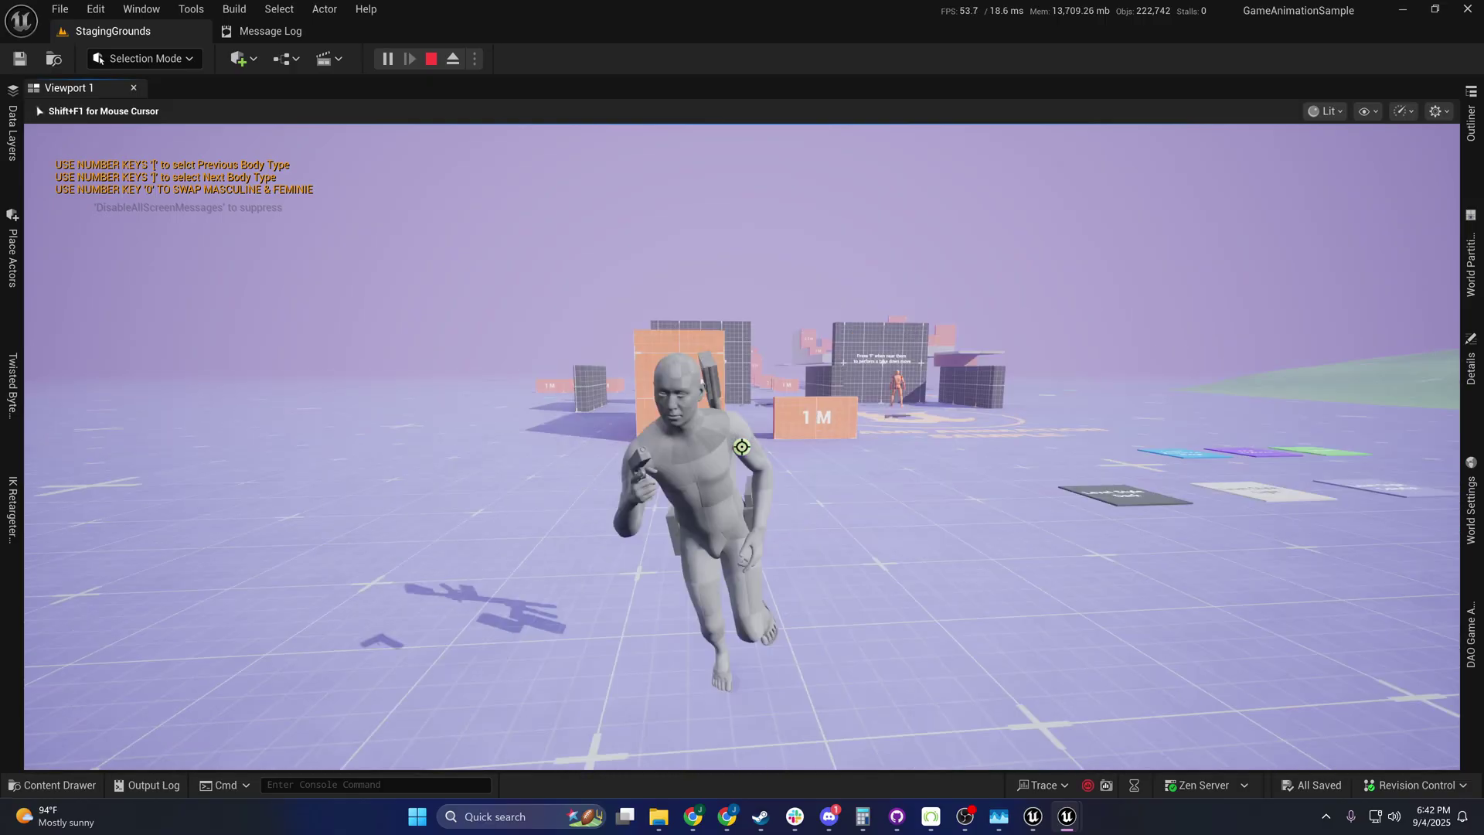
{"action": "key", "text": "a"}
{"action": "key", "text": "w"}
{"action": "key", "text": "d"}
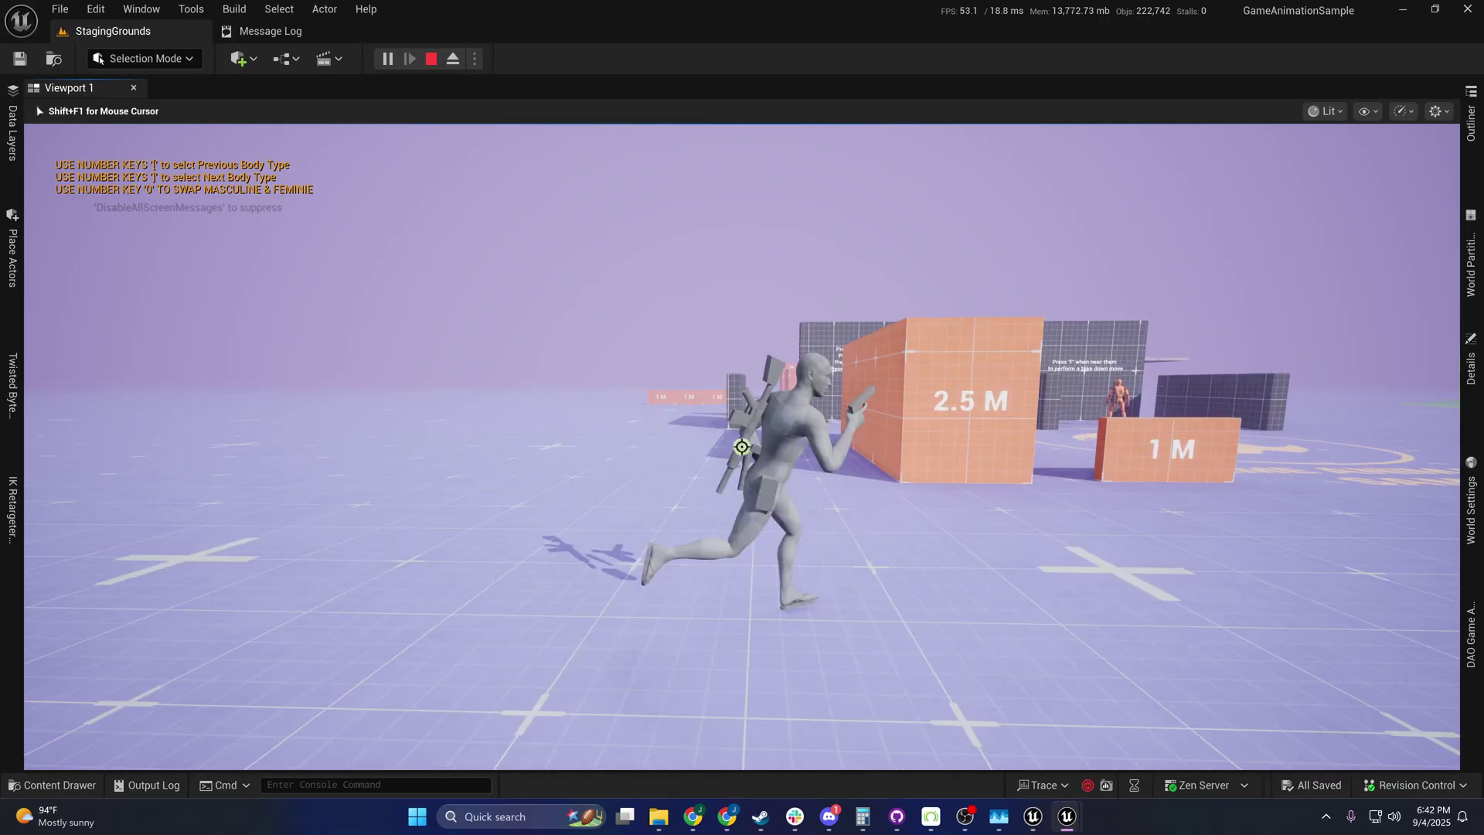
{"action": "key", "text": "s"}
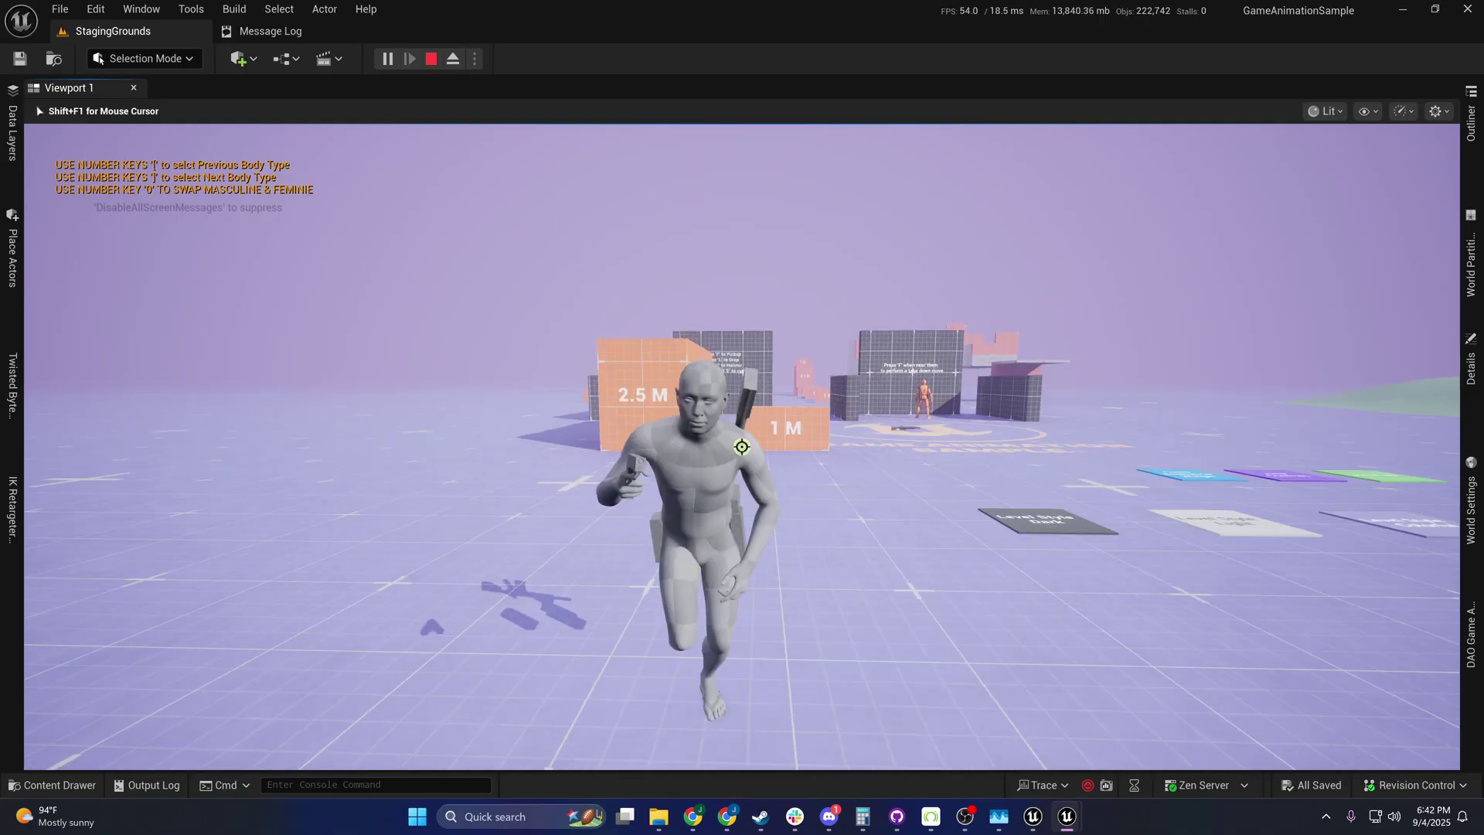
{"action": "key", "text": "a"}
{"action": "key", "text": "w"}
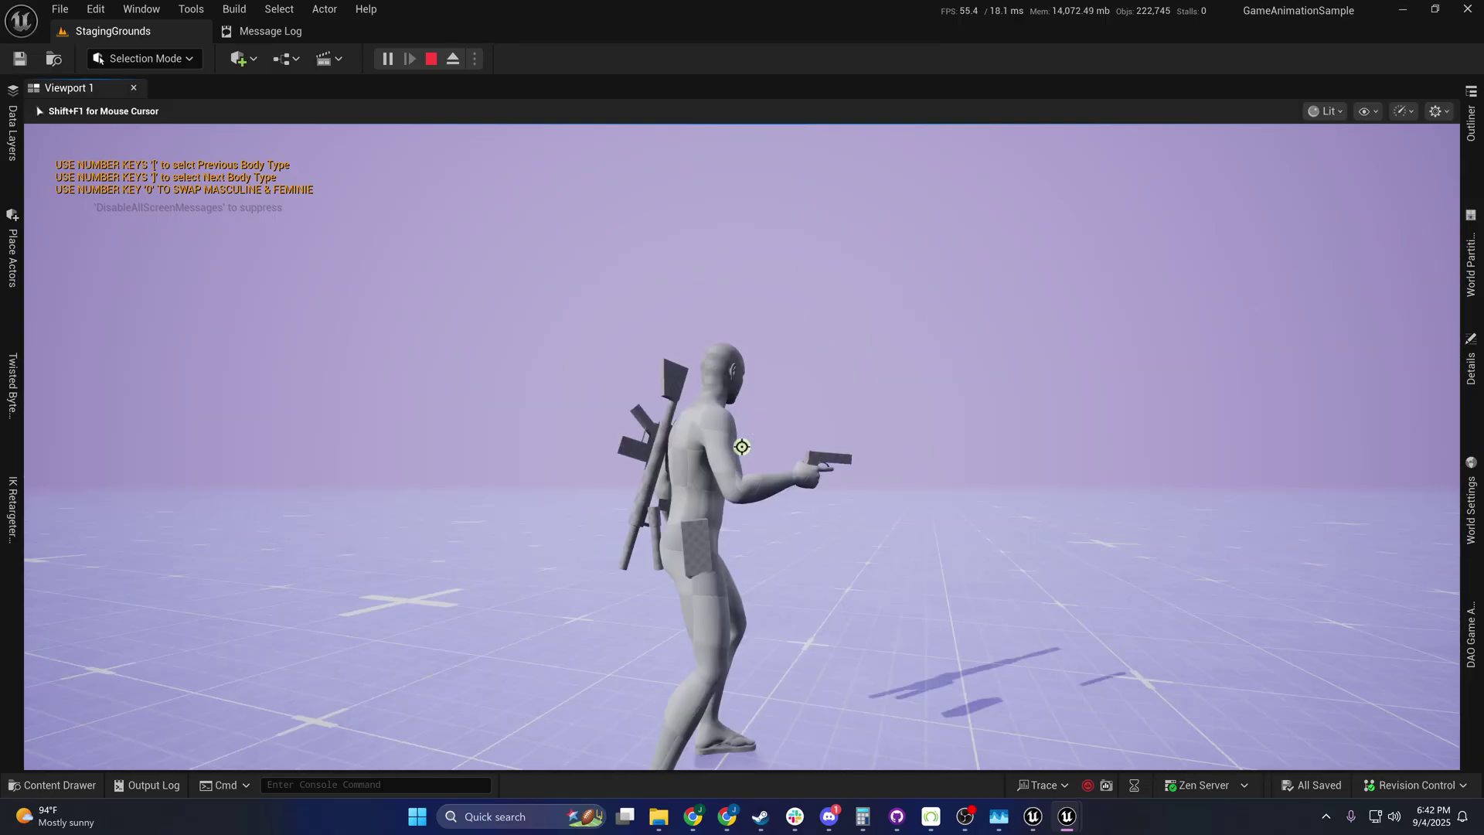
Step: Test the pistol and rifle overlays while running across the open level, and end the play session
{"action": "key", "text": "d"}
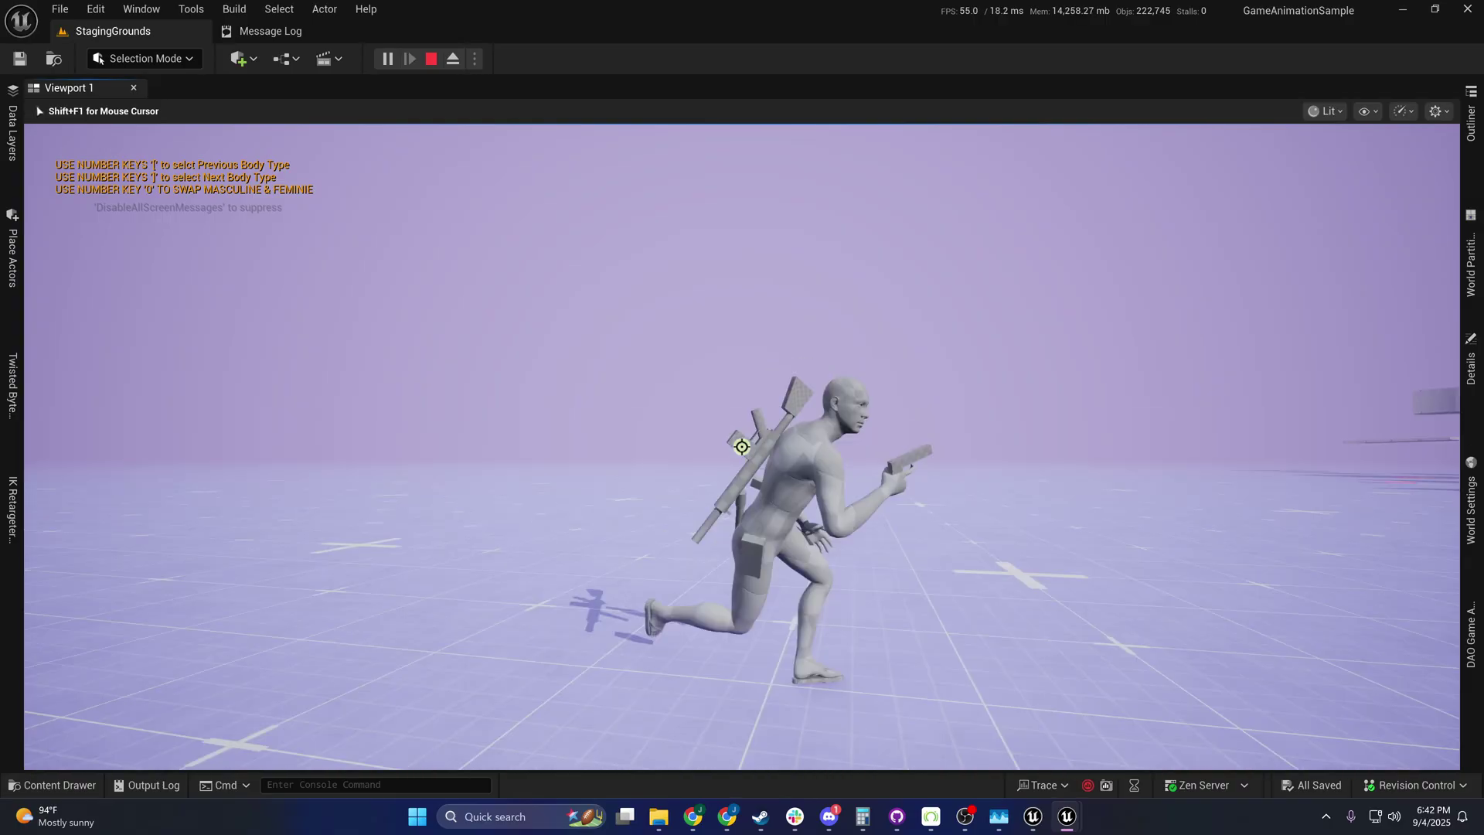
{"action": "key", "text": "w"}
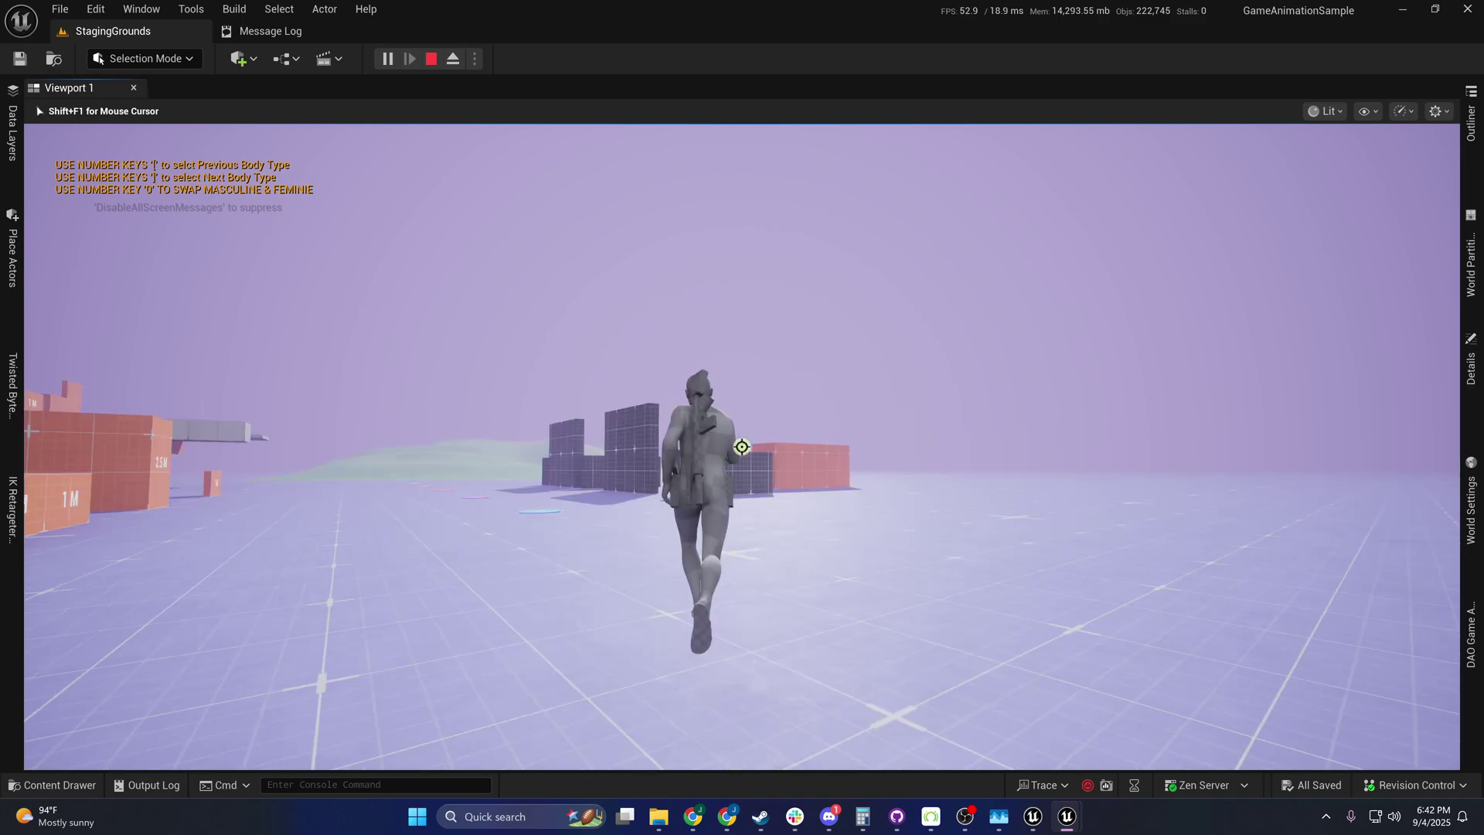
{"action": "key", "text": "d"}
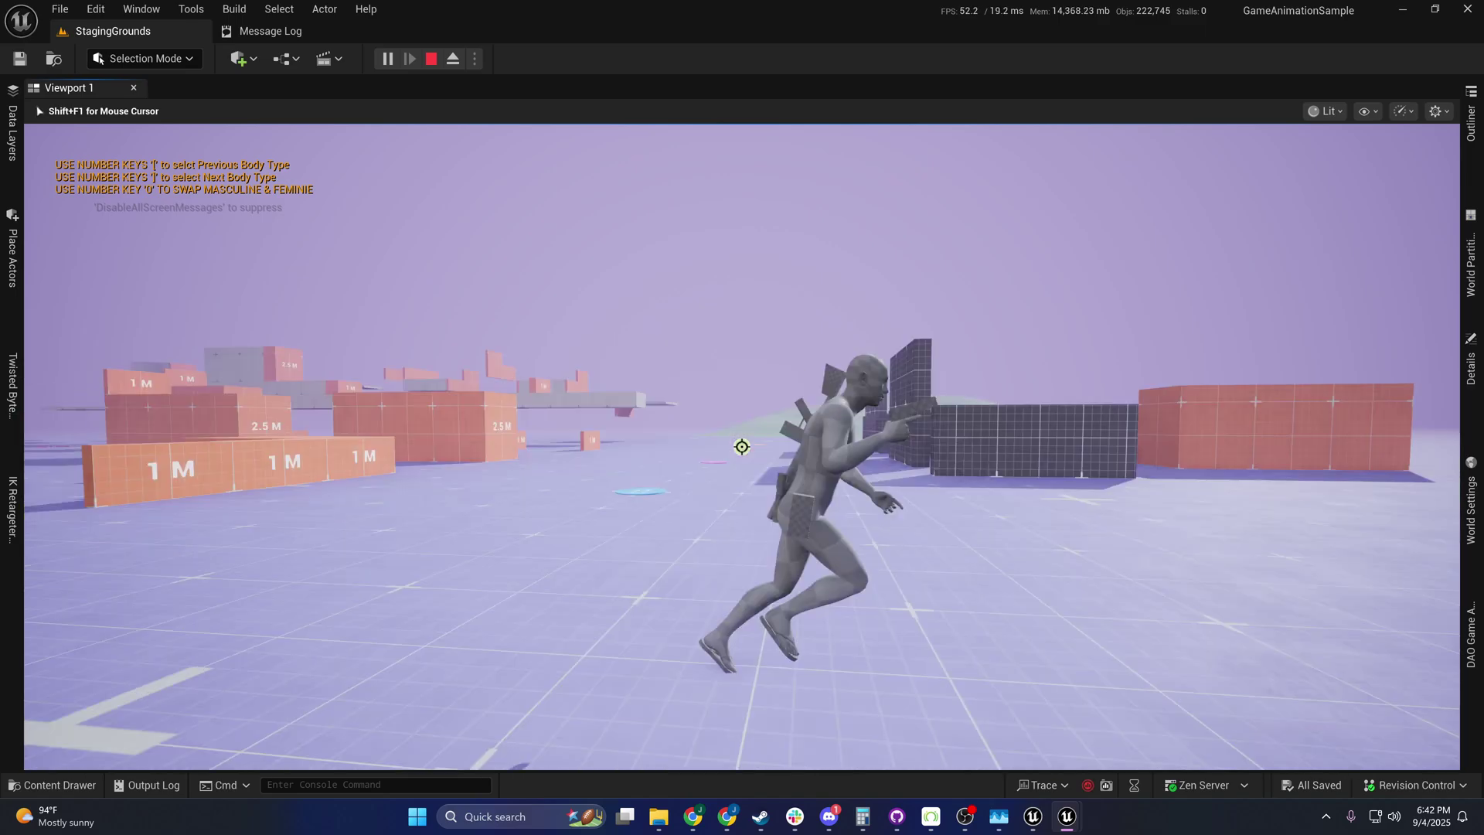
{"action": "key", "text": "w"}
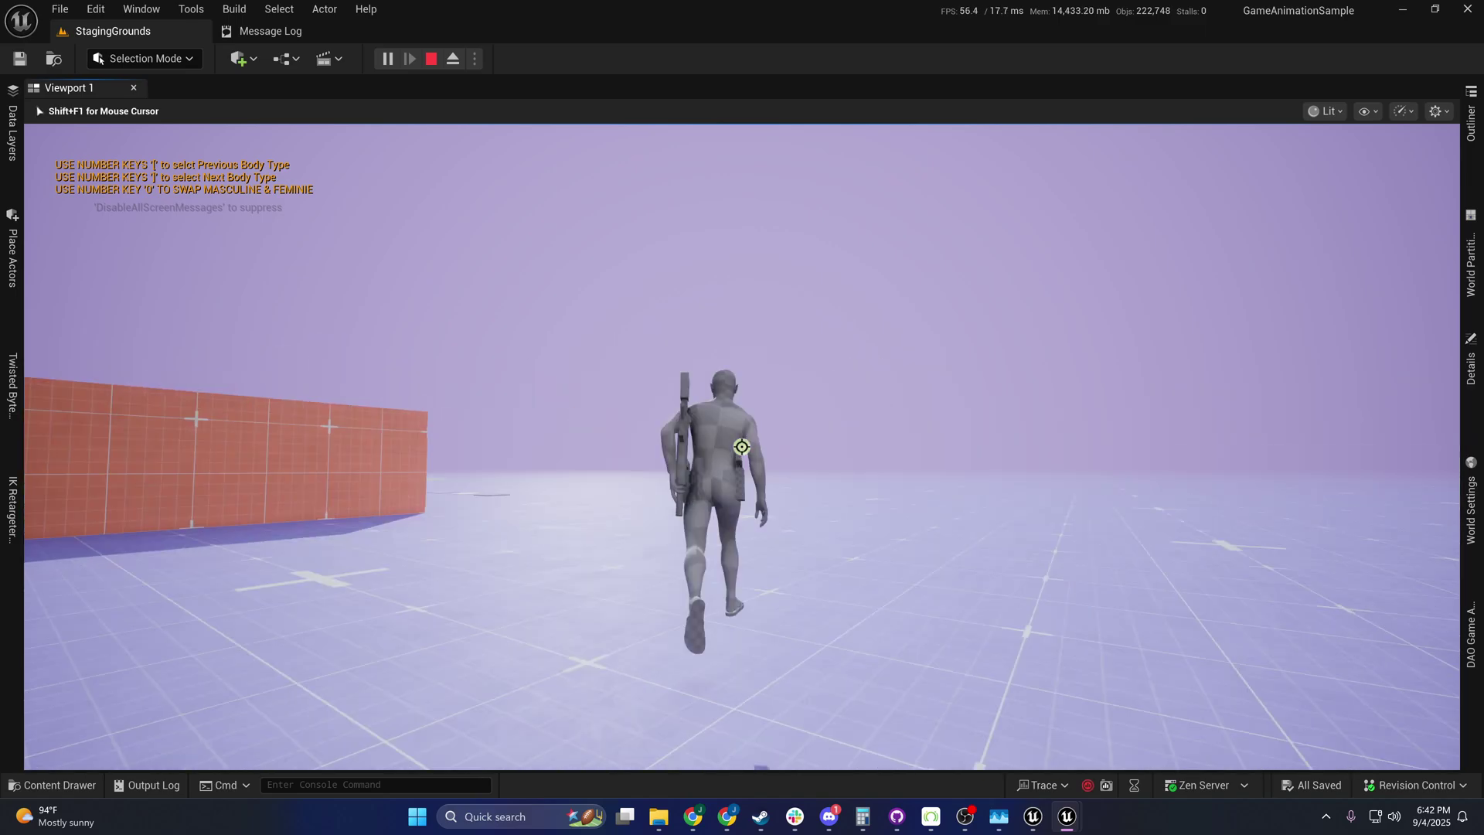
{"action": "key", "text": "d"}
{"action": "key", "text": "s"}
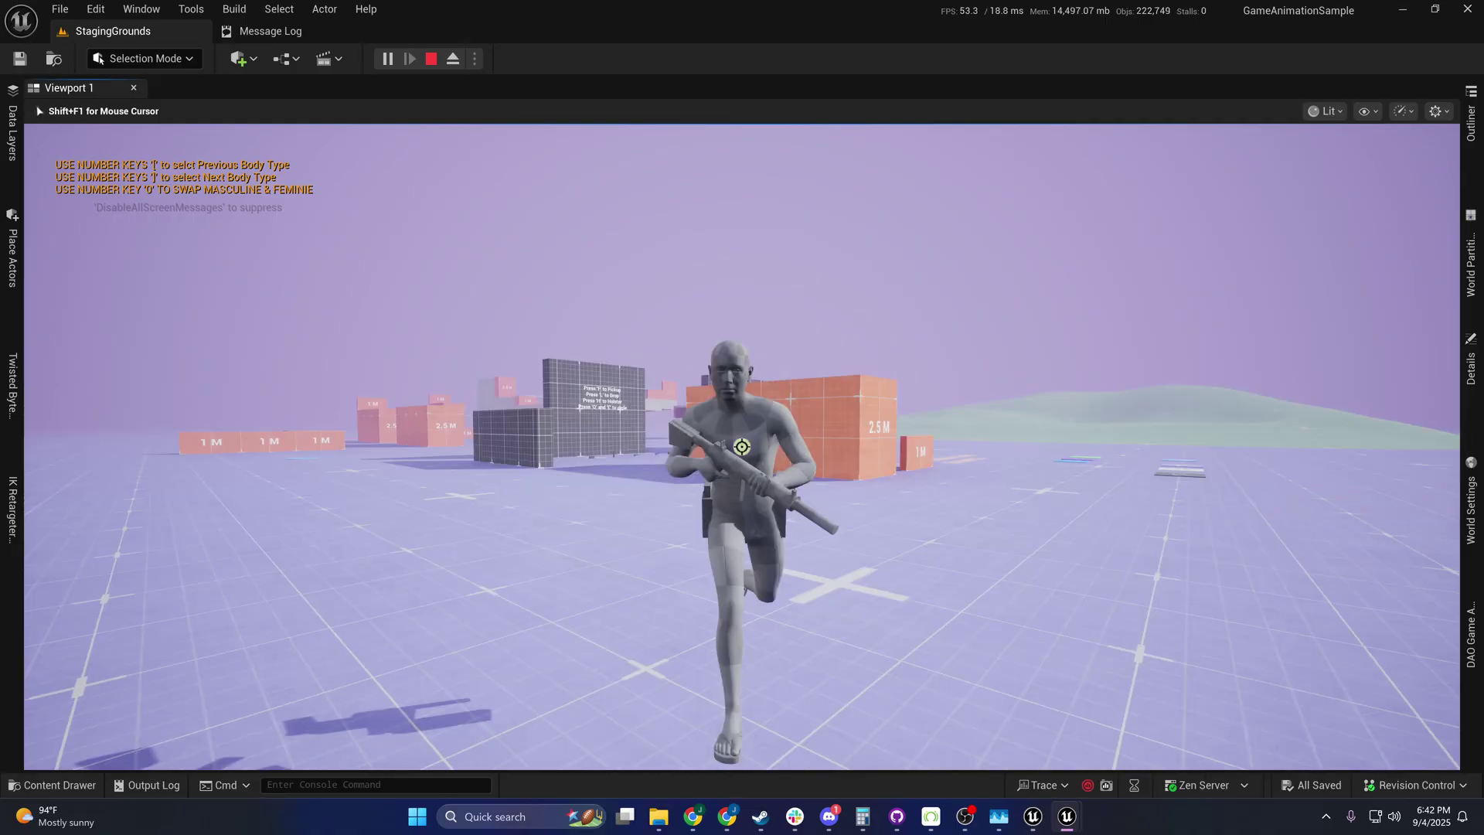
{"action": "key", "text": "Escape"}
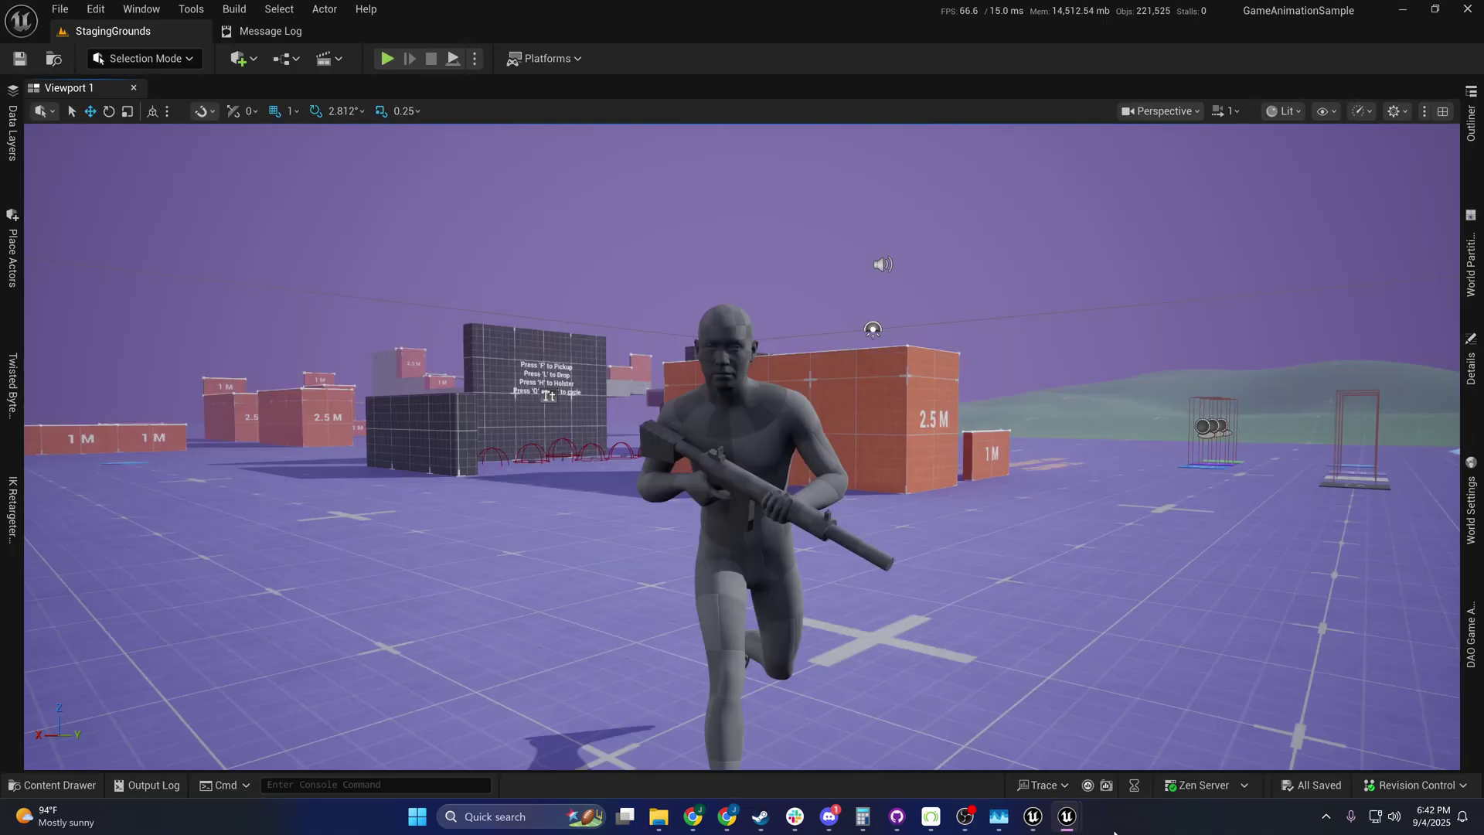
Step: Open the first med_nrw retargeter, select its Run IK Rig op, and inspect the assigned IK_Metahuman_Retarget_NoOffset rig
{"action": "left_click", "coordinate": [1070, 816]}
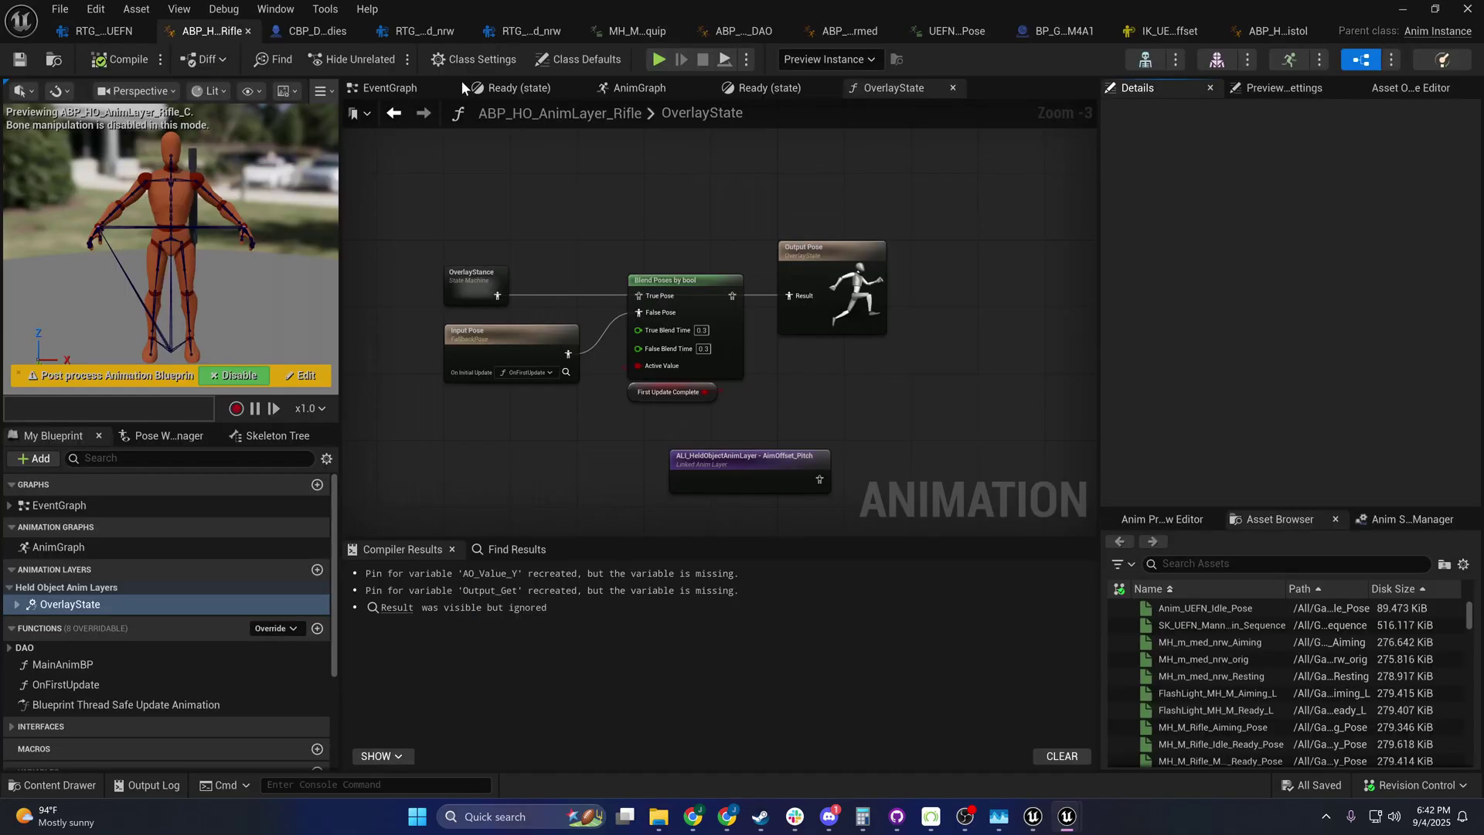
{"action": "left_click", "coordinate": [410, 31]}
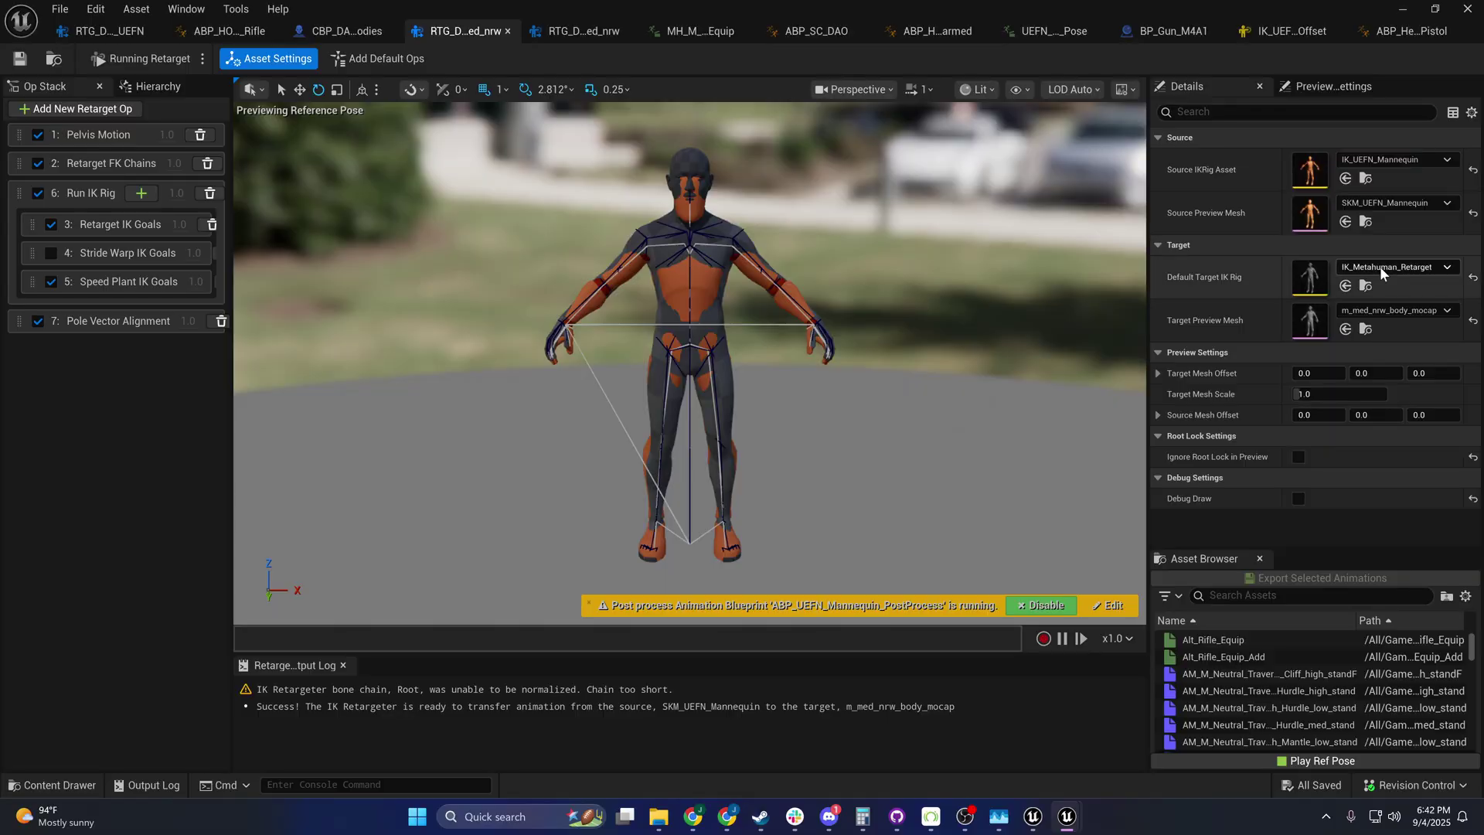
{"action": "left_click", "coordinate": [97, 196]}
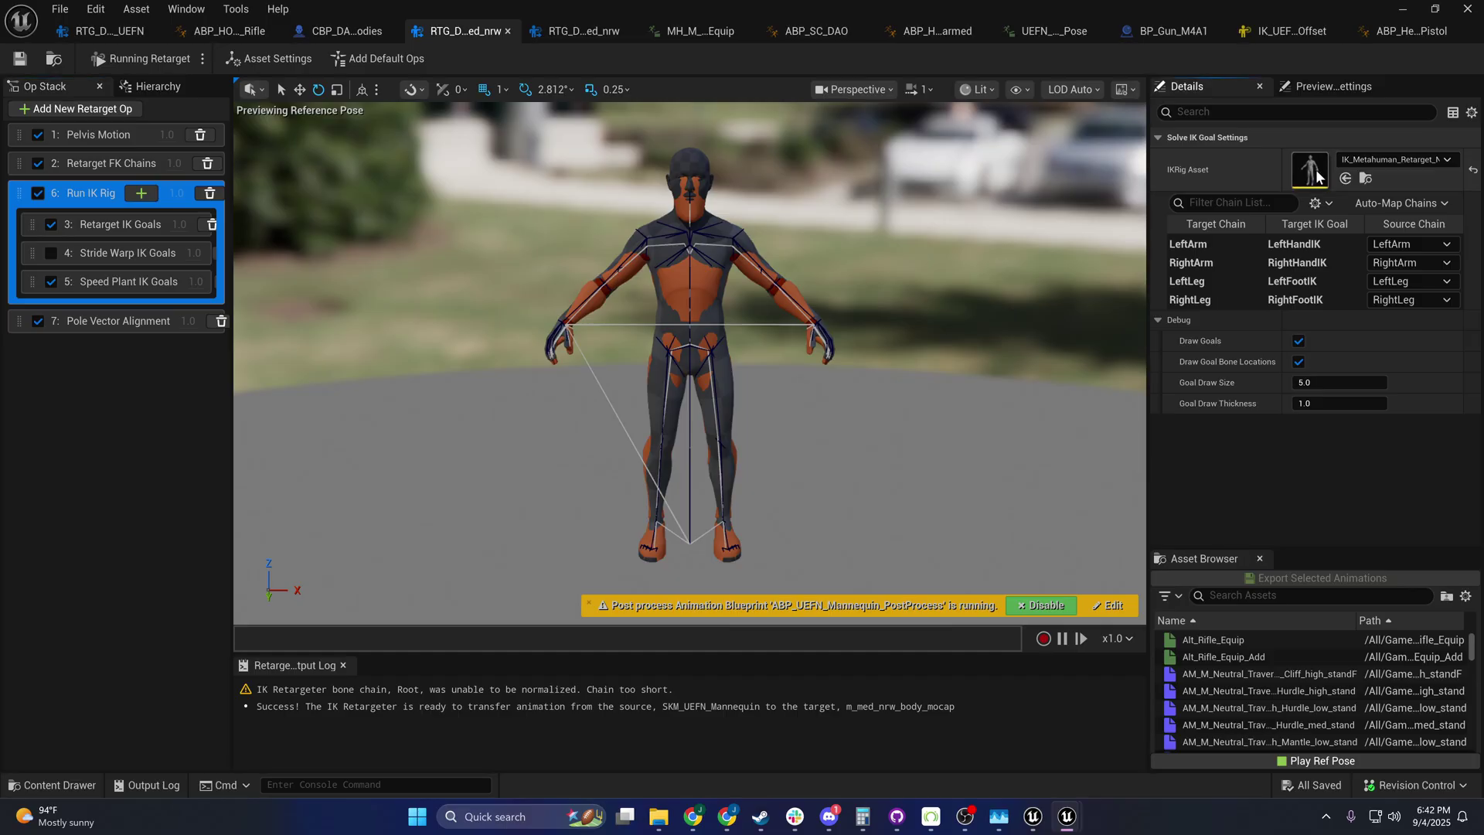
{"action": "double_click", "coordinate": [1316, 176]}
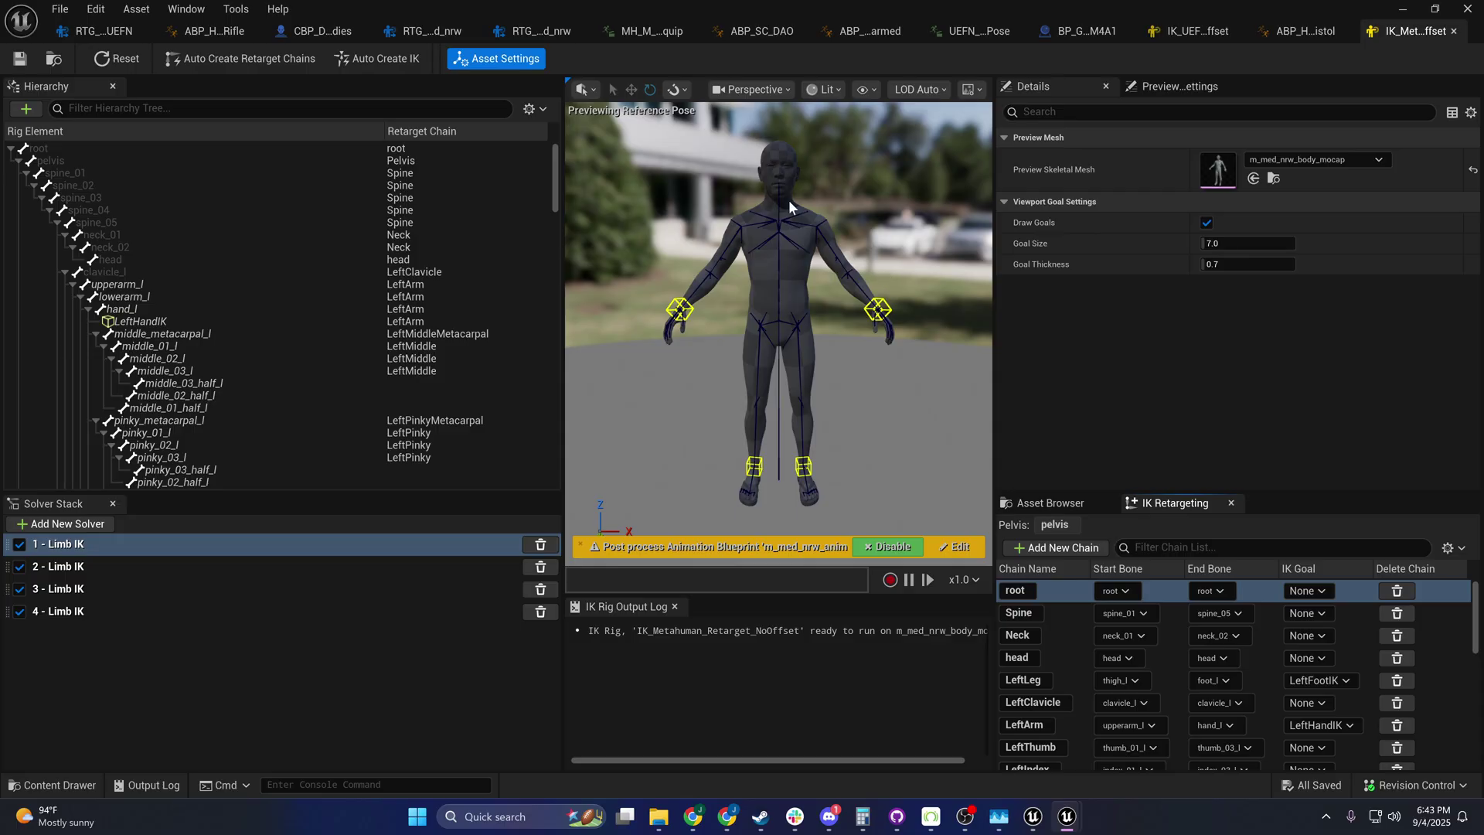
{"action": "mouse_move", "coordinate": [728, 199]}
{"action": "right_mouse_down"}
{"action": "mouse_move", "coordinate": [673, 198]}
{"action": "mouse_move", "coordinate": [729, 199]}
{"action": "right_mouse_up"}
{"action": "scroll", "coordinate": [728, 198], "scroll_direction": "up", "scroll_amount": 3}
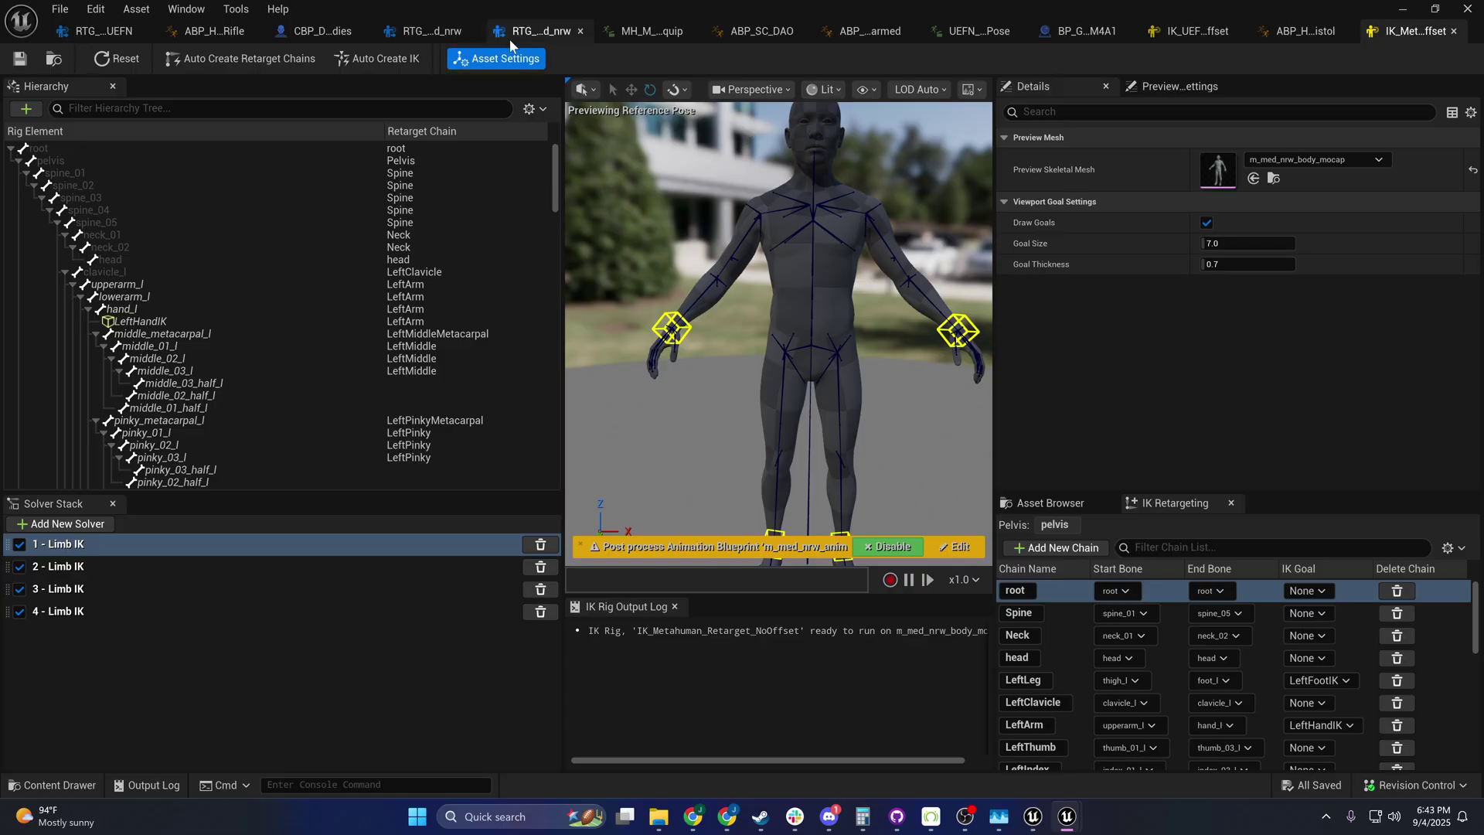
Step: Review the IK_UEFN_NoOffset rig and the RTG_DAO_UEFN_to_f_med_nrw retargeter, and return to the first med_nrw retargeter
{"action": "left_click", "coordinate": [1205, 36]}
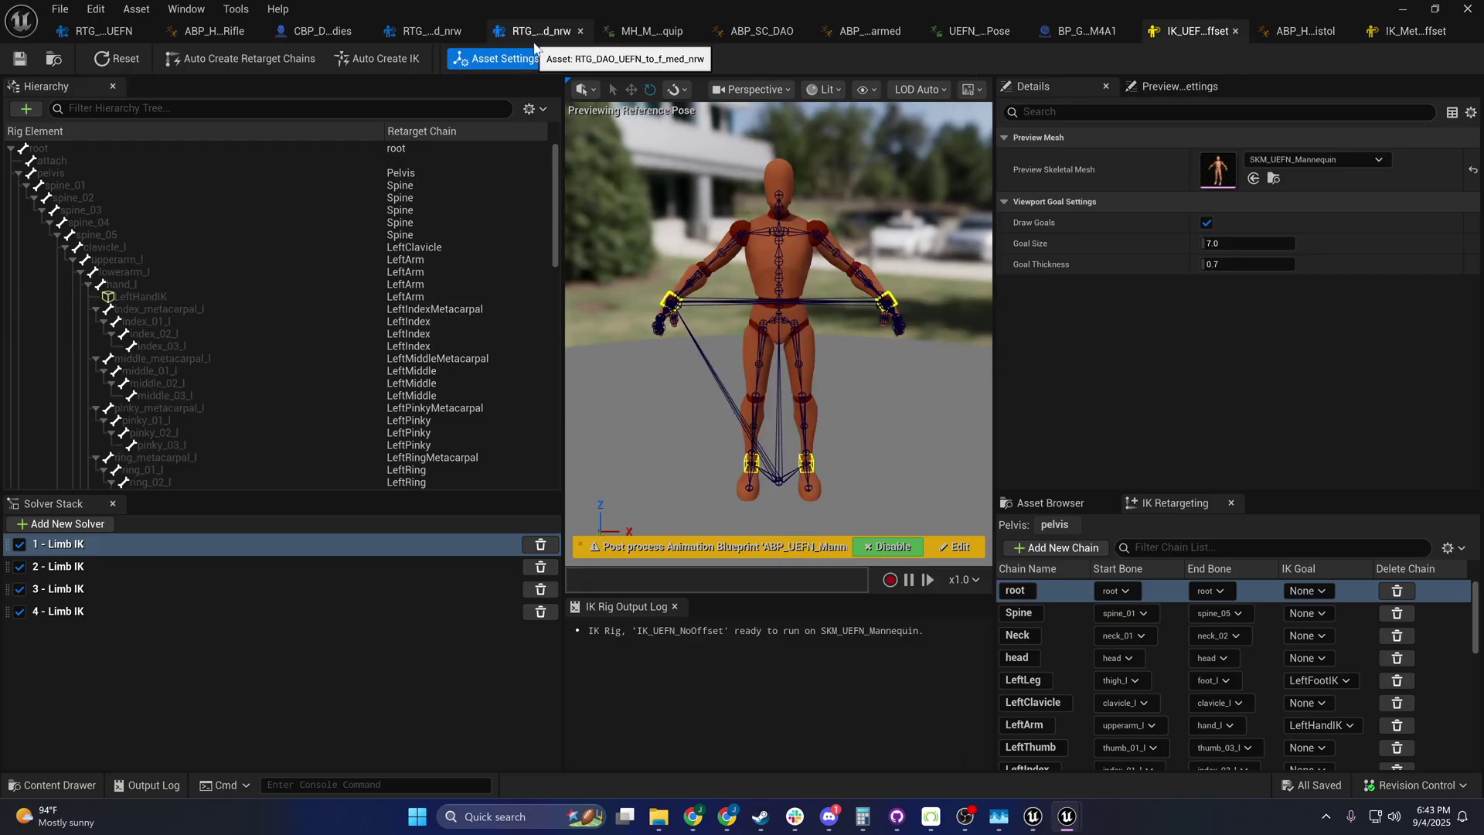
{"action": "left_click", "coordinate": [533, 35]}
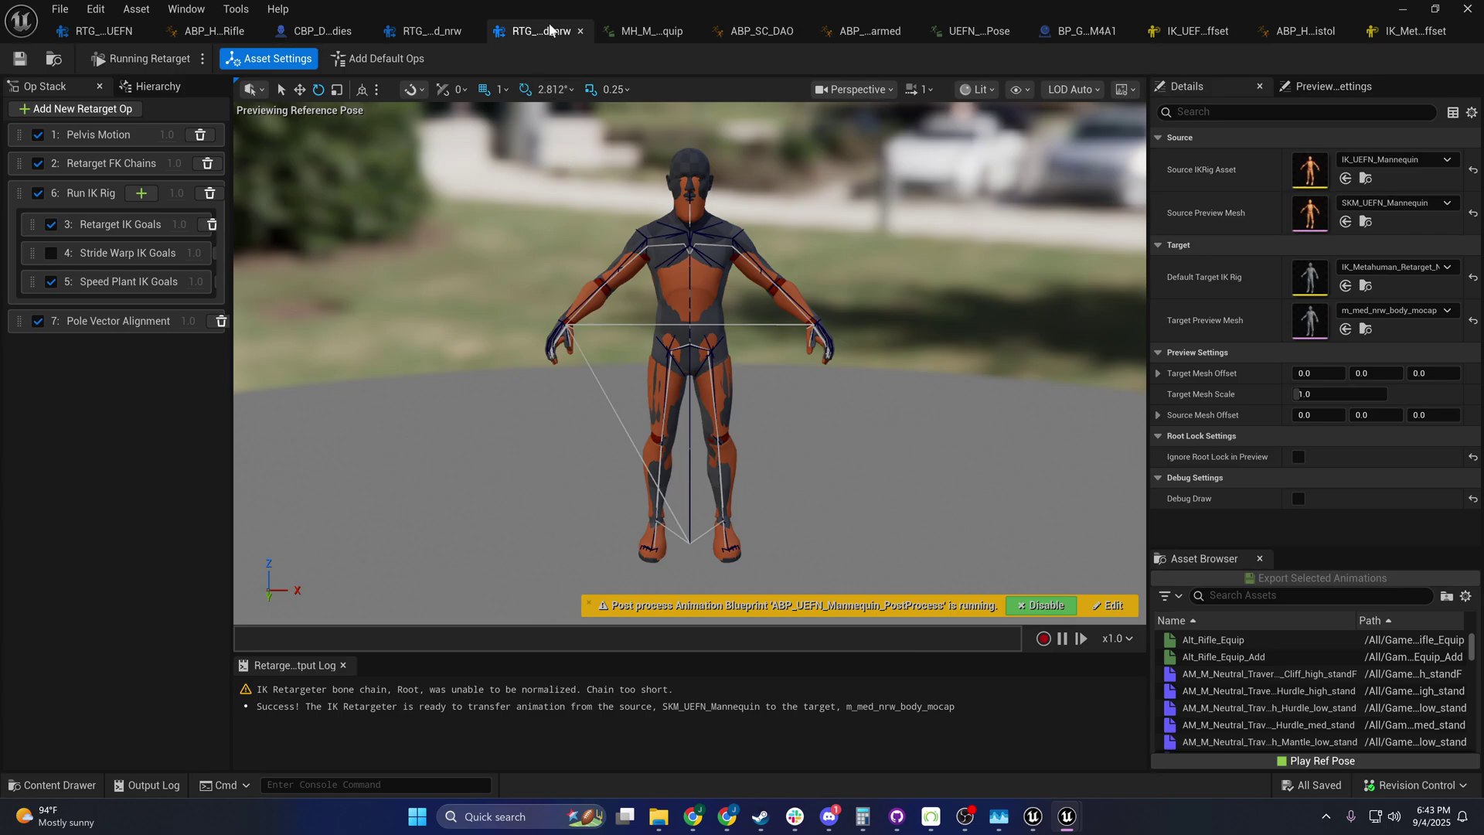
{"action": "left_click", "coordinate": [442, 36]}
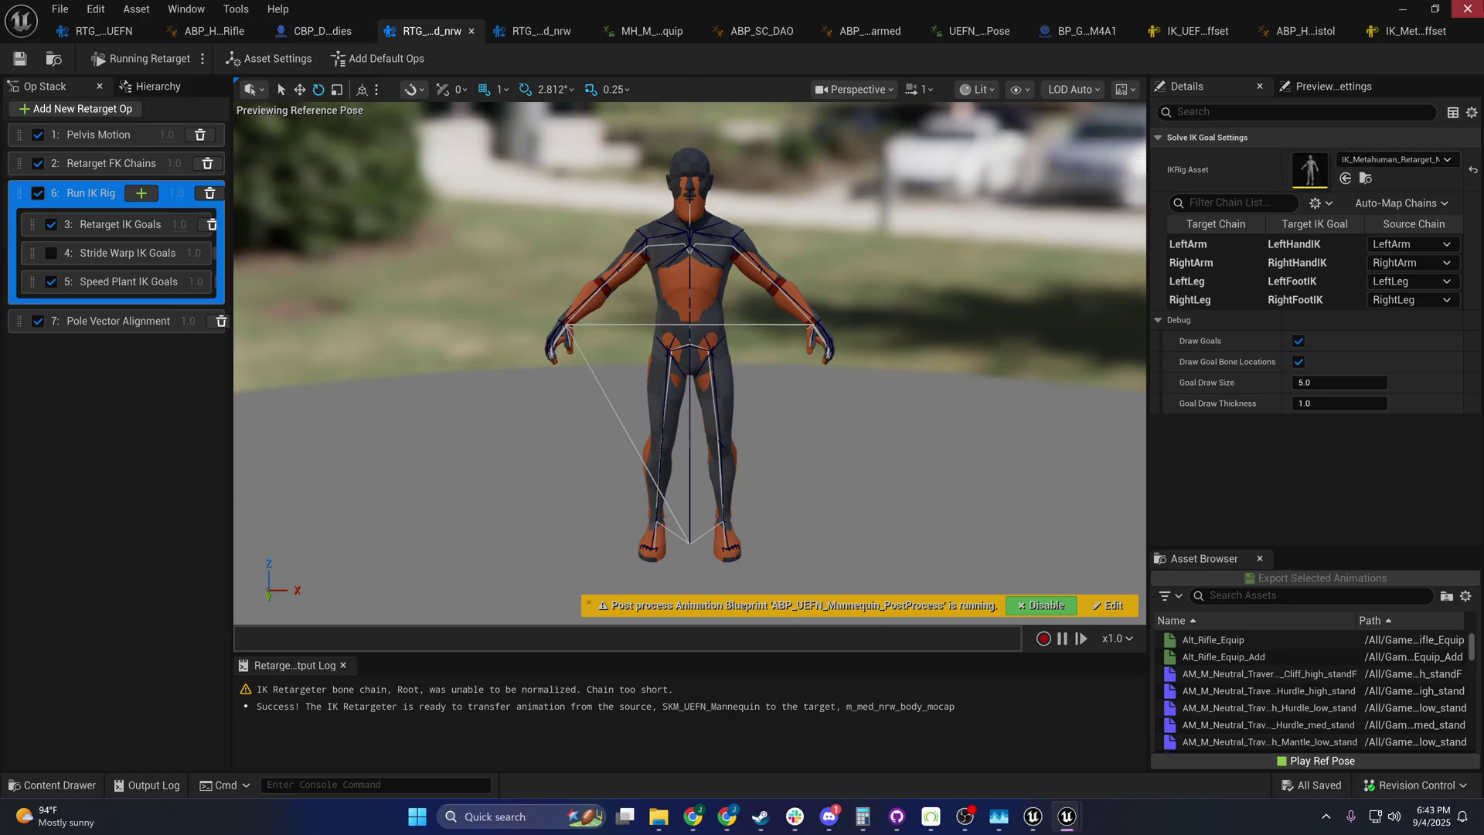
Step: Start a new play session in StagingGrounds and run the short masculine NW body with its weapons holstered
{"action": "left_click", "coordinate": [1396, 9]}
{"action": "left_click", "coordinate": [387, 59]}
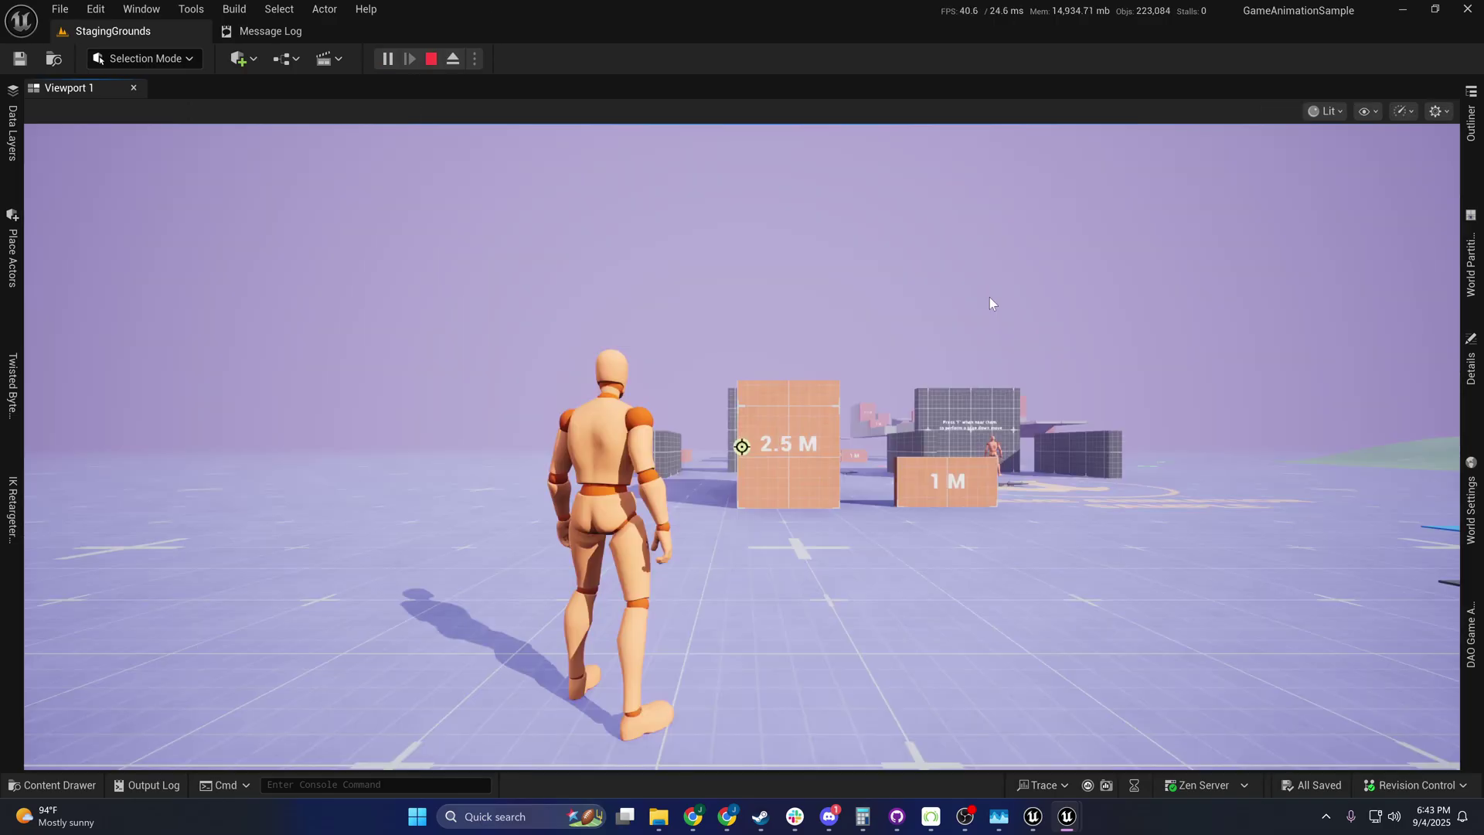
{"action": "key", "text": "w"}
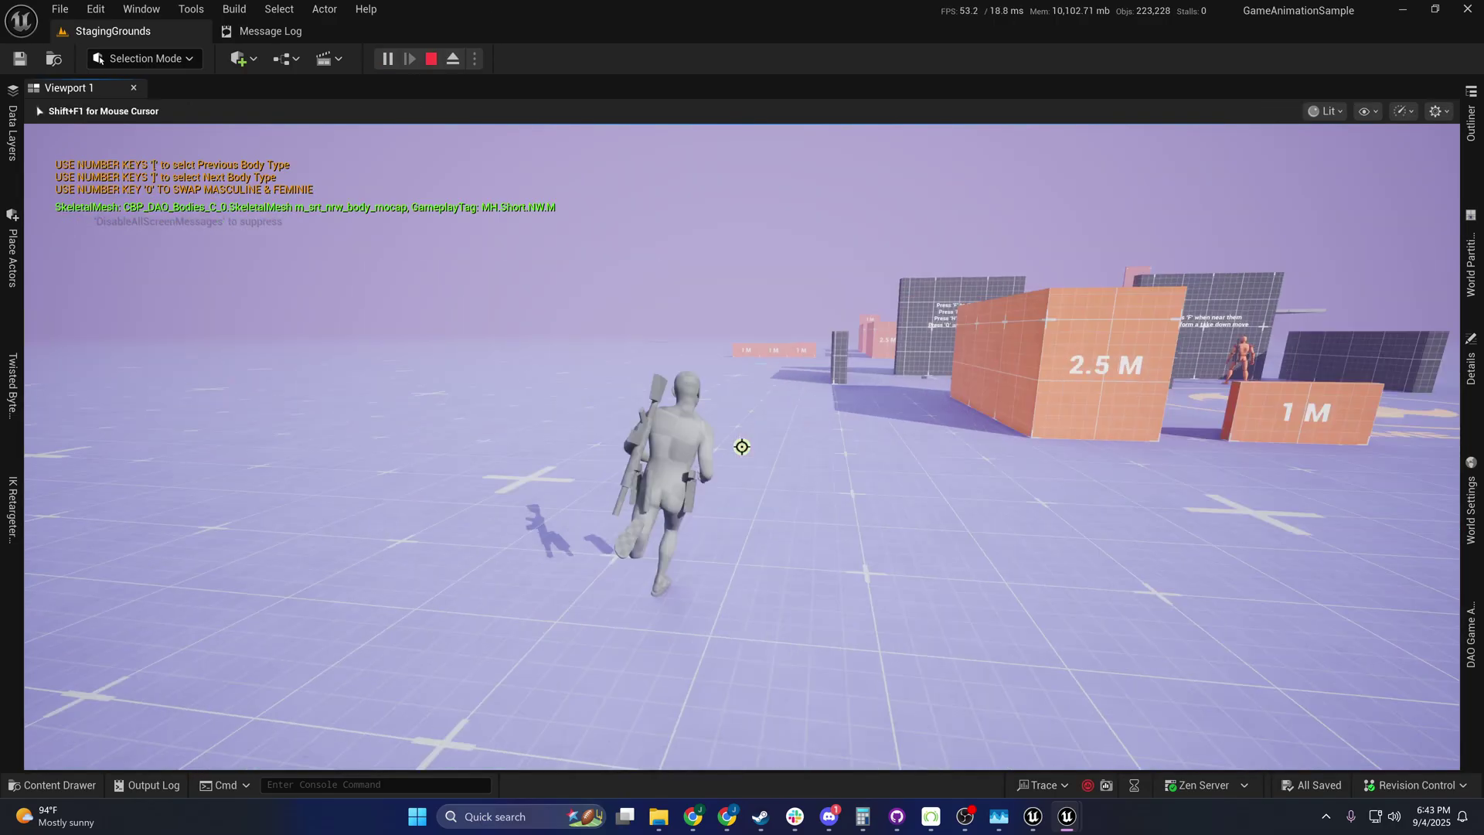
{"action": "key", "text": "d"}
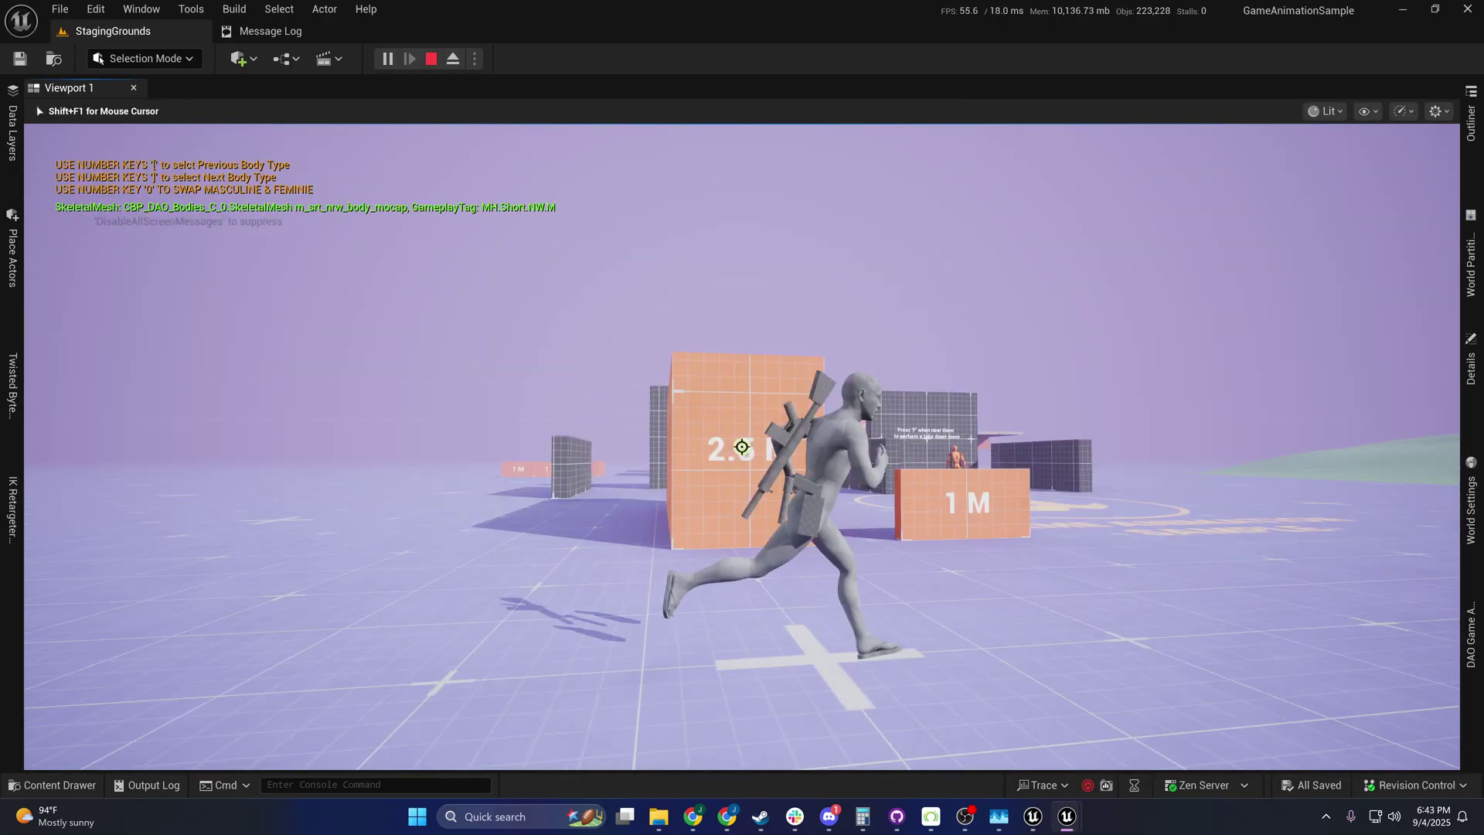
{"action": "key", "text": "s"}
{"action": "key", "text": "w"}
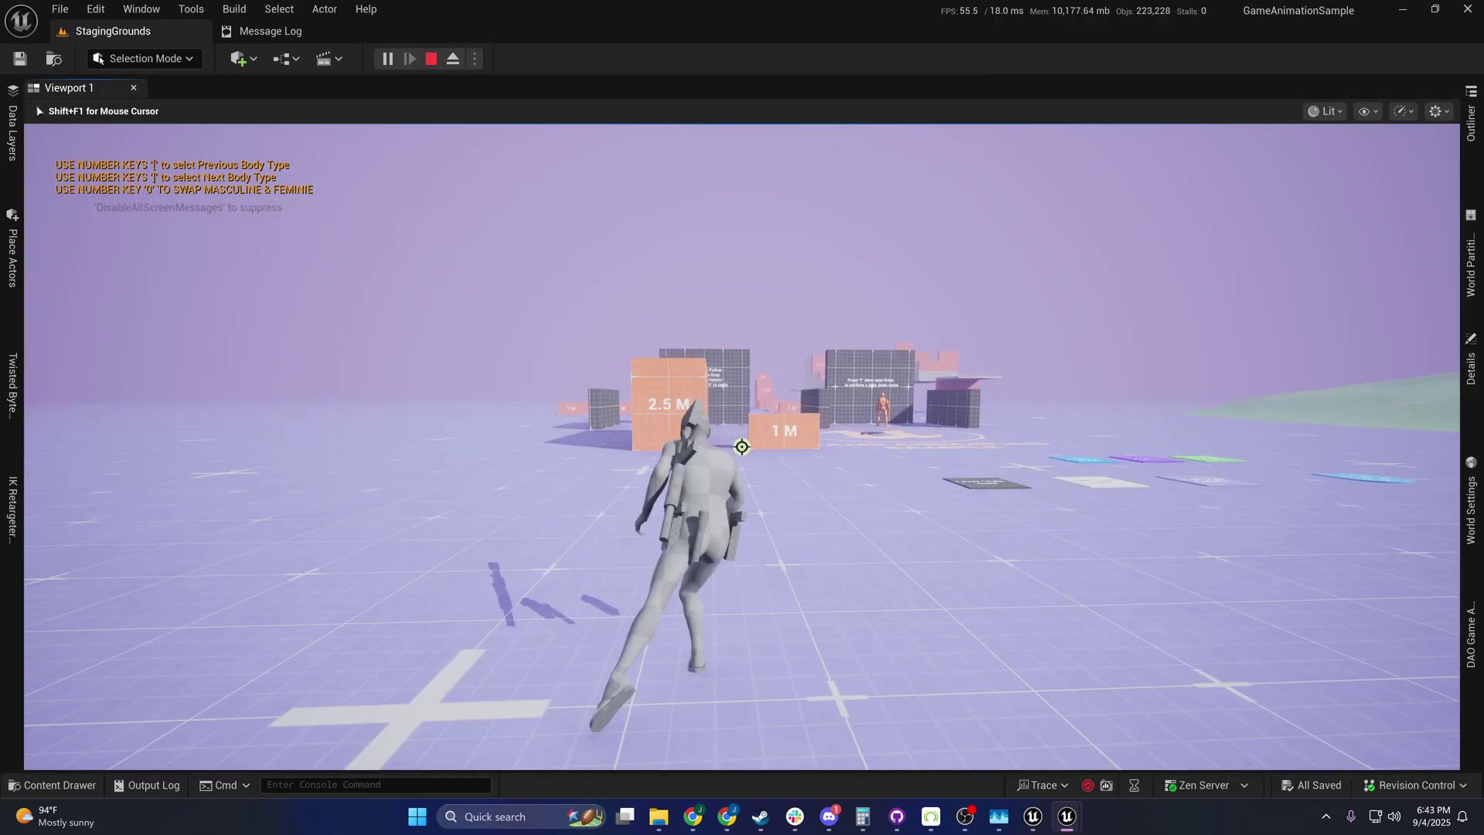
Step: Reverse the short masculine character's running direction repeatedly to examine the unarmed pivots and turns with both weapons holstered
{"action": "key", "text": "w"}
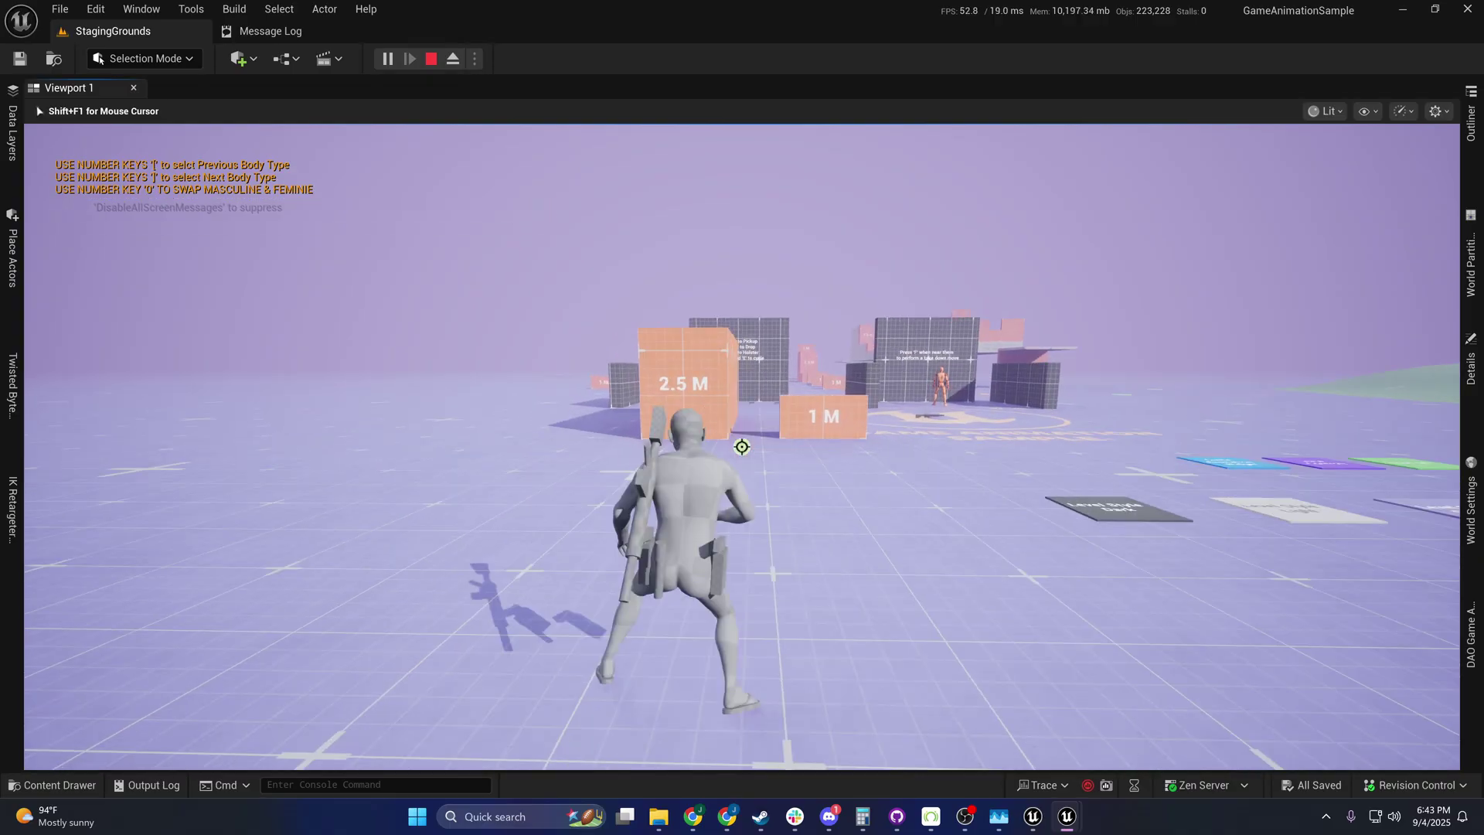
{"action": "key", "text": "w"}
{"action": "key", "text": "s"}
{"action": "key", "text": "w"}
{"action": "key", "text": "s"}
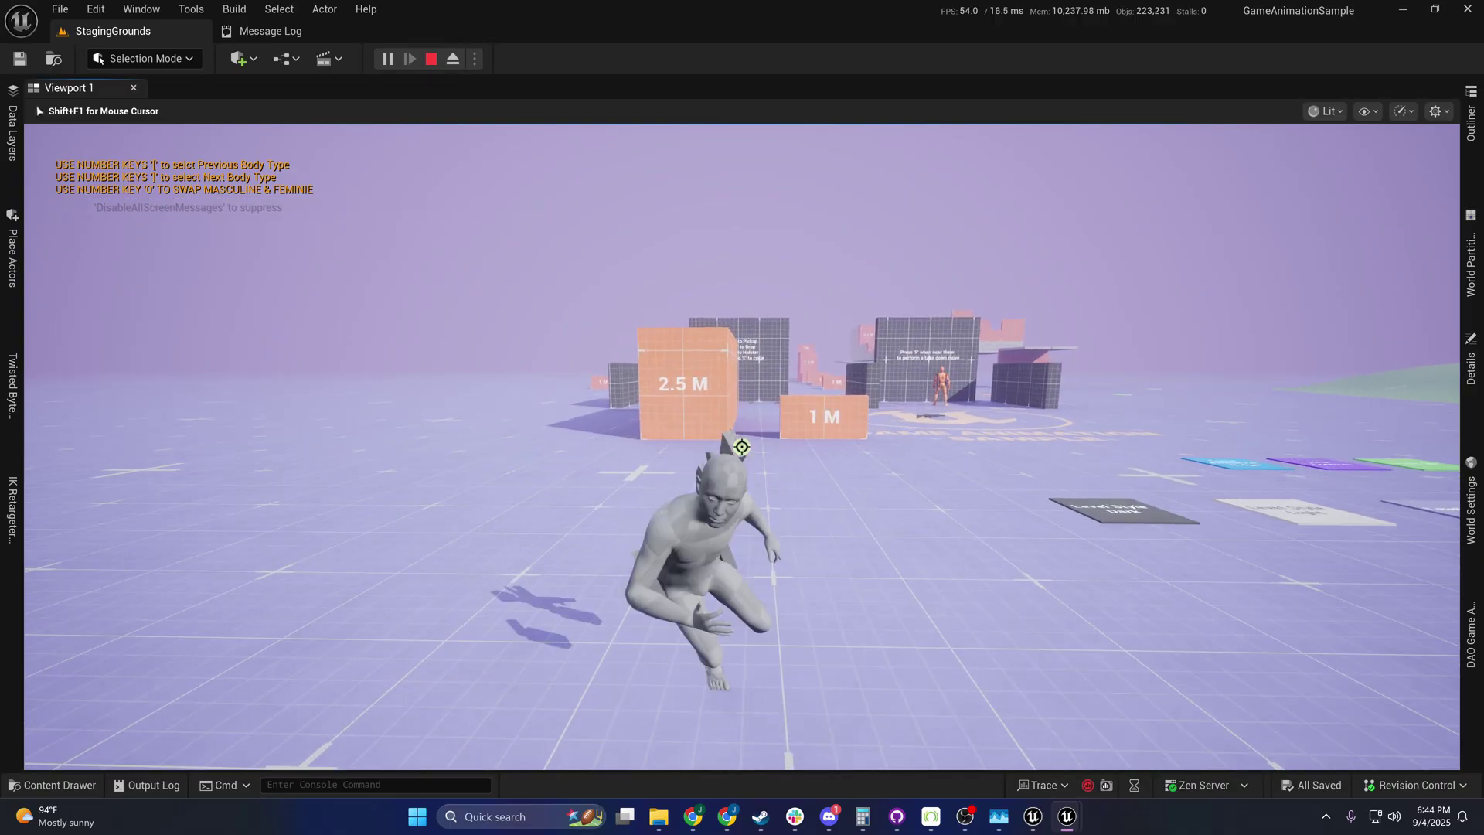
{"action": "key", "text": "w"}
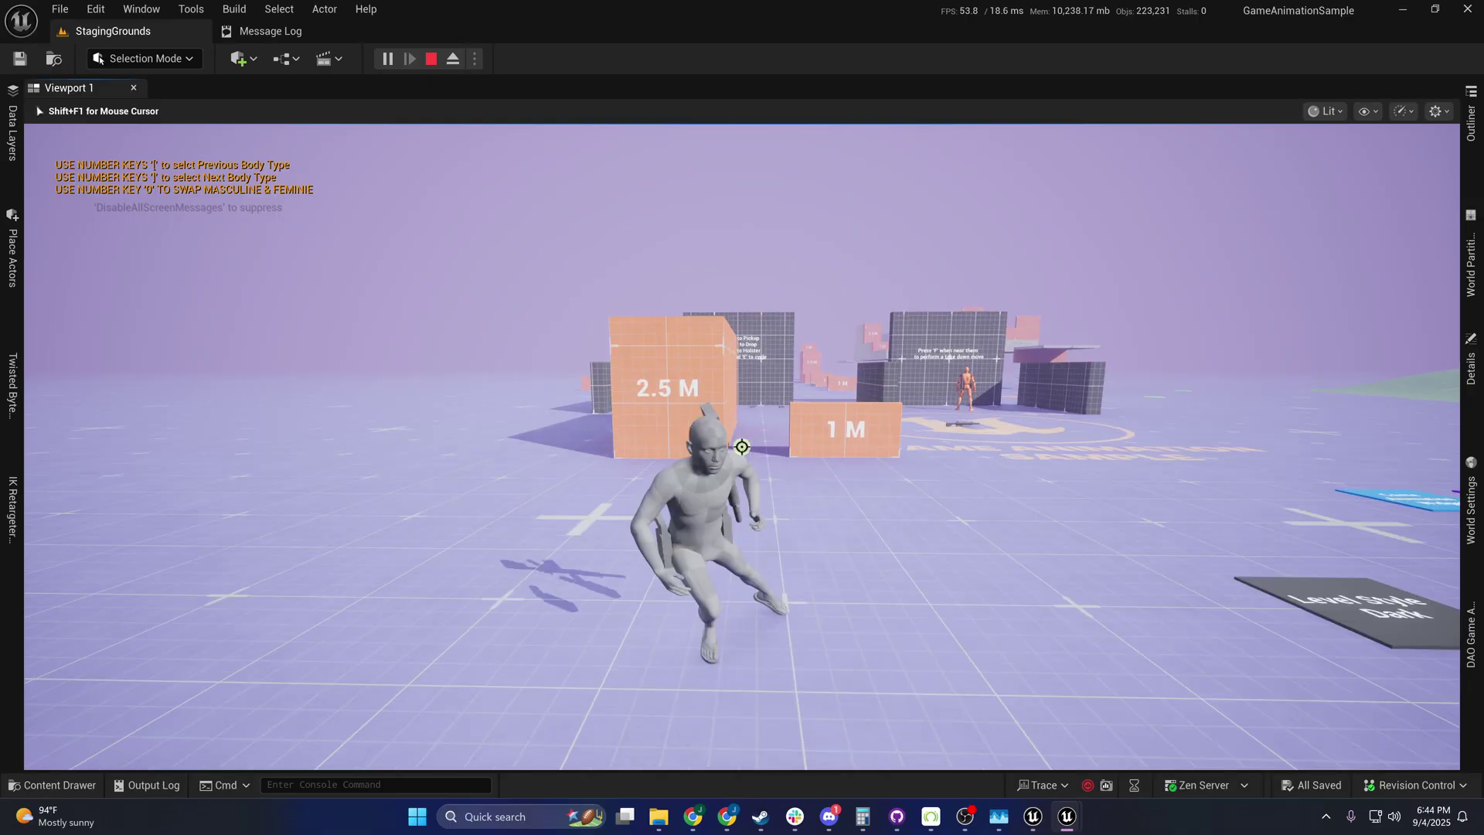
{"action": "key", "text": "w"}
{"action": "key", "text": "s"}
{"action": "key", "text": "w"}
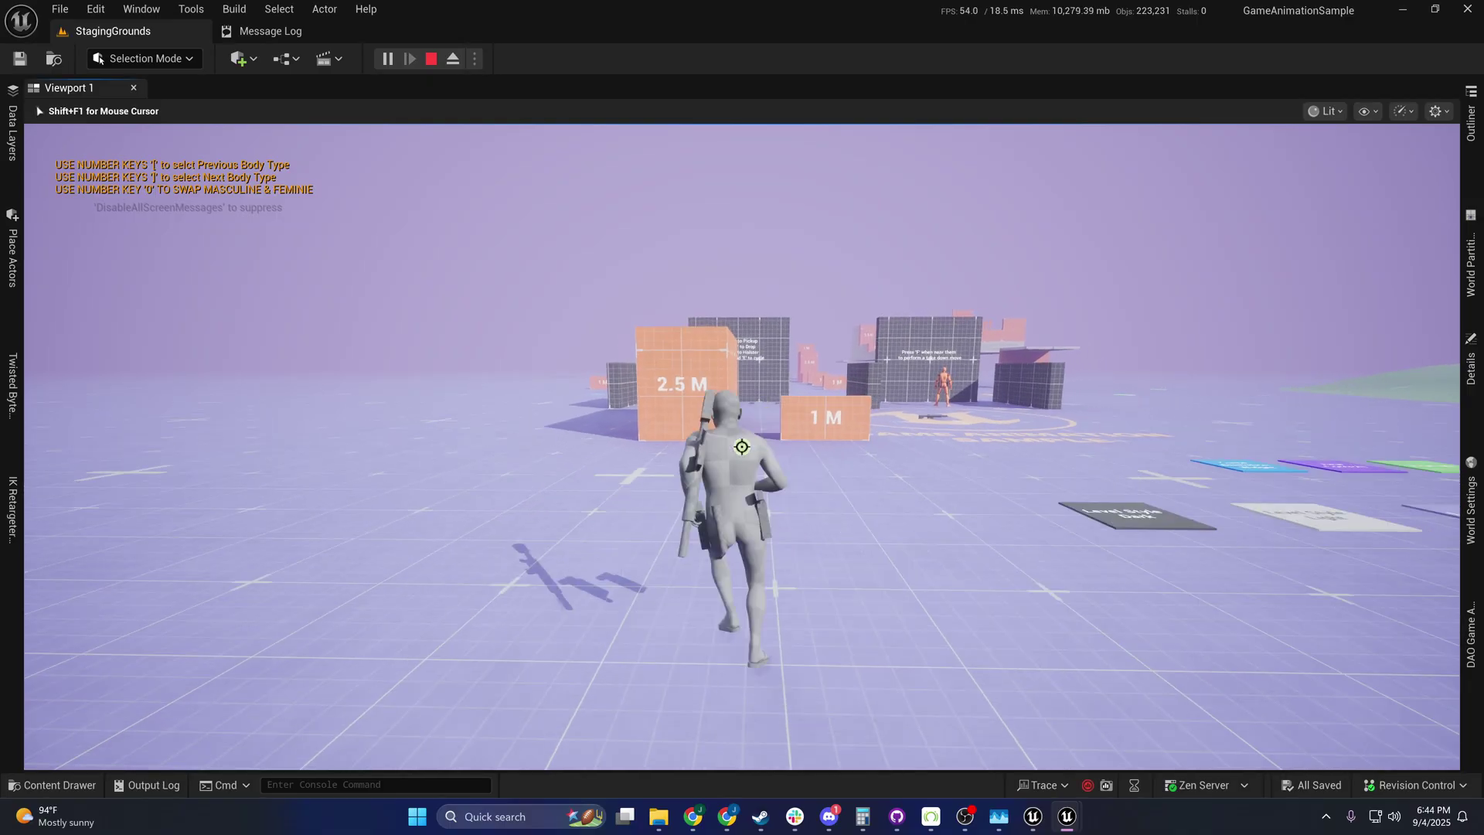
{"action": "key", "text": "s"}
{"action": "key", "text": "w"}
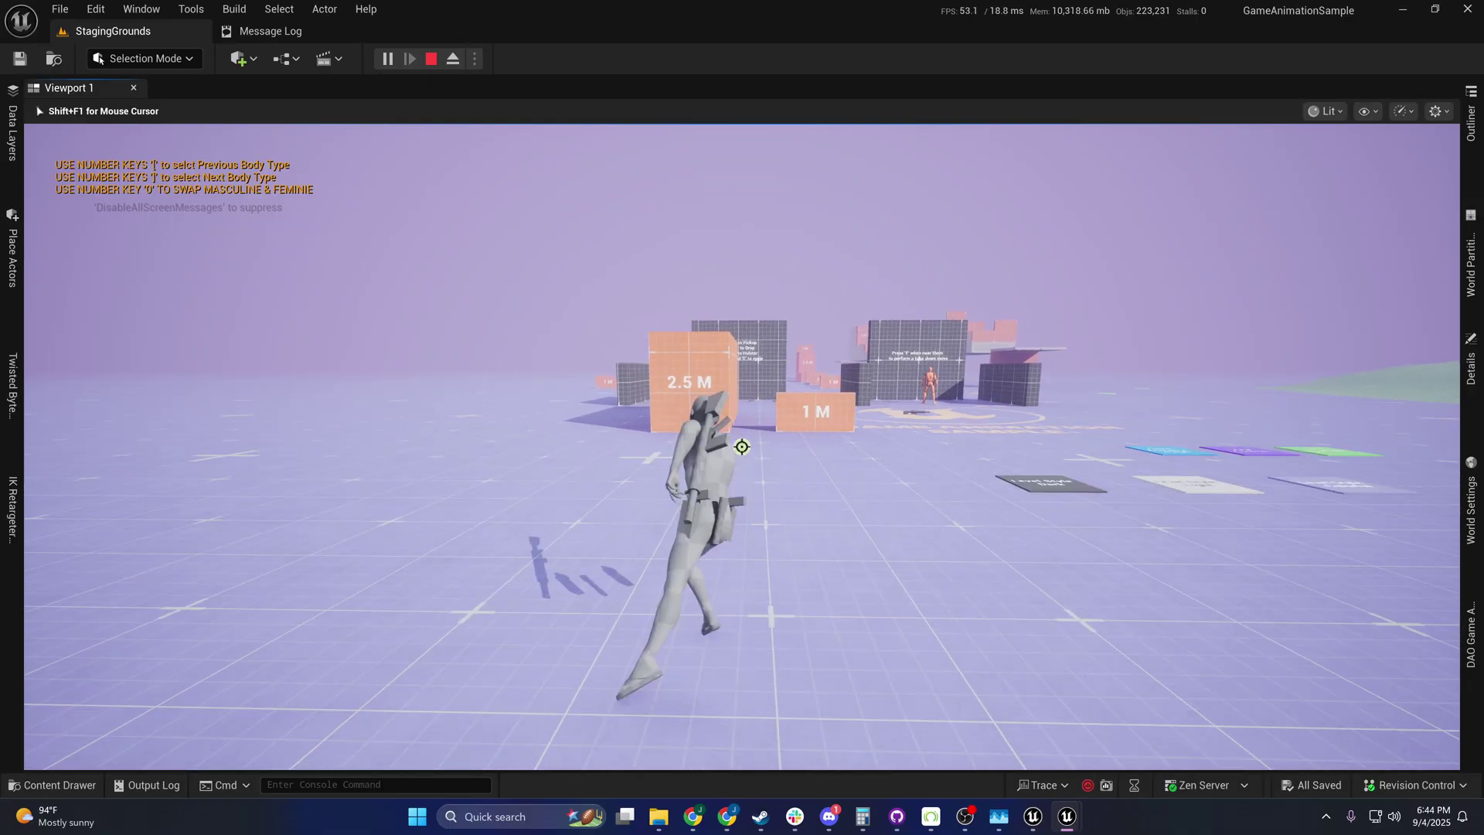
{"action": "key", "text": "s"}
{"action": "key", "text": "w"}
{"action": "key", "text": "s"}
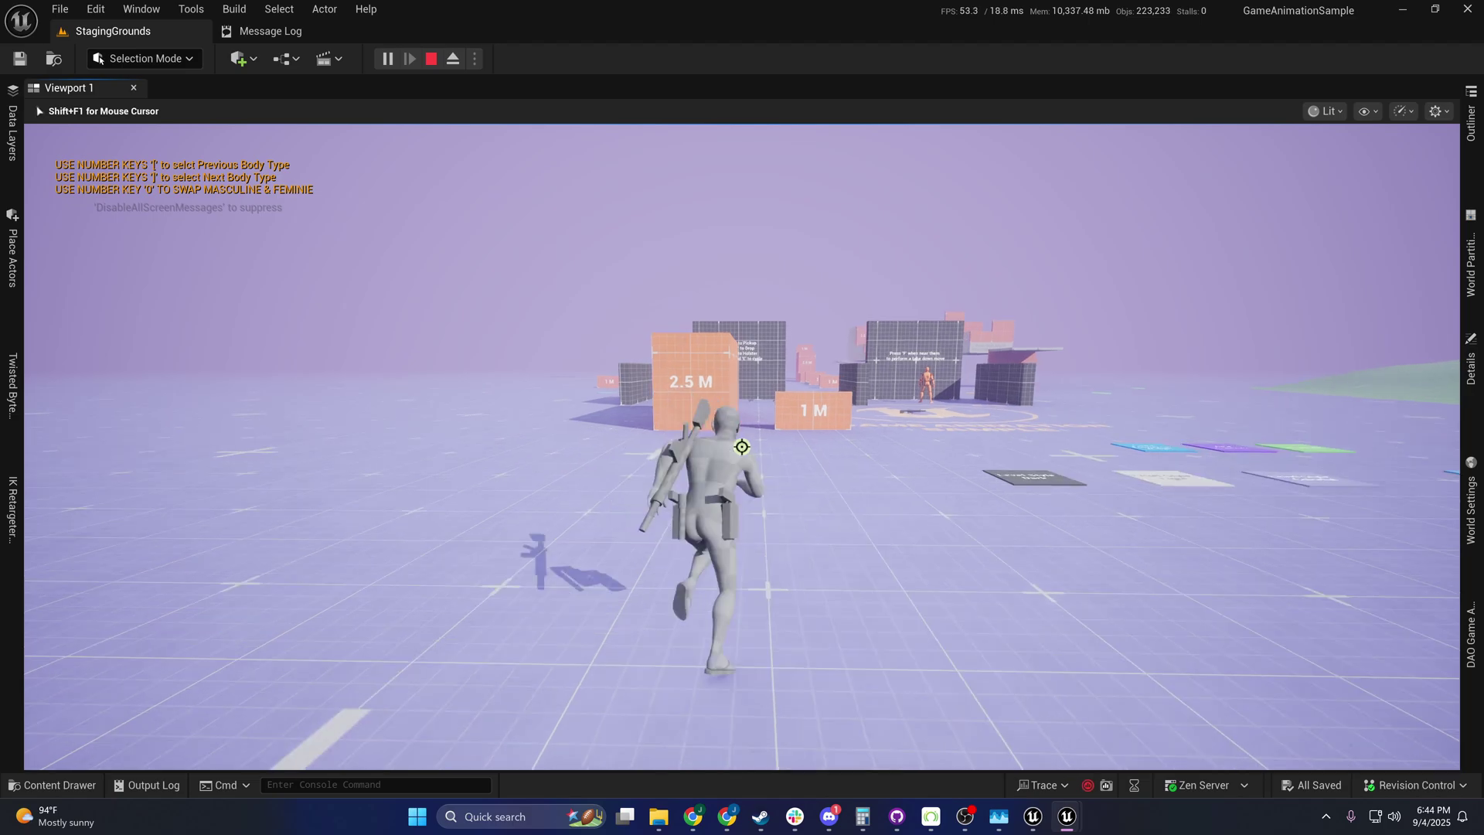
{"action": "key", "text": "w"}
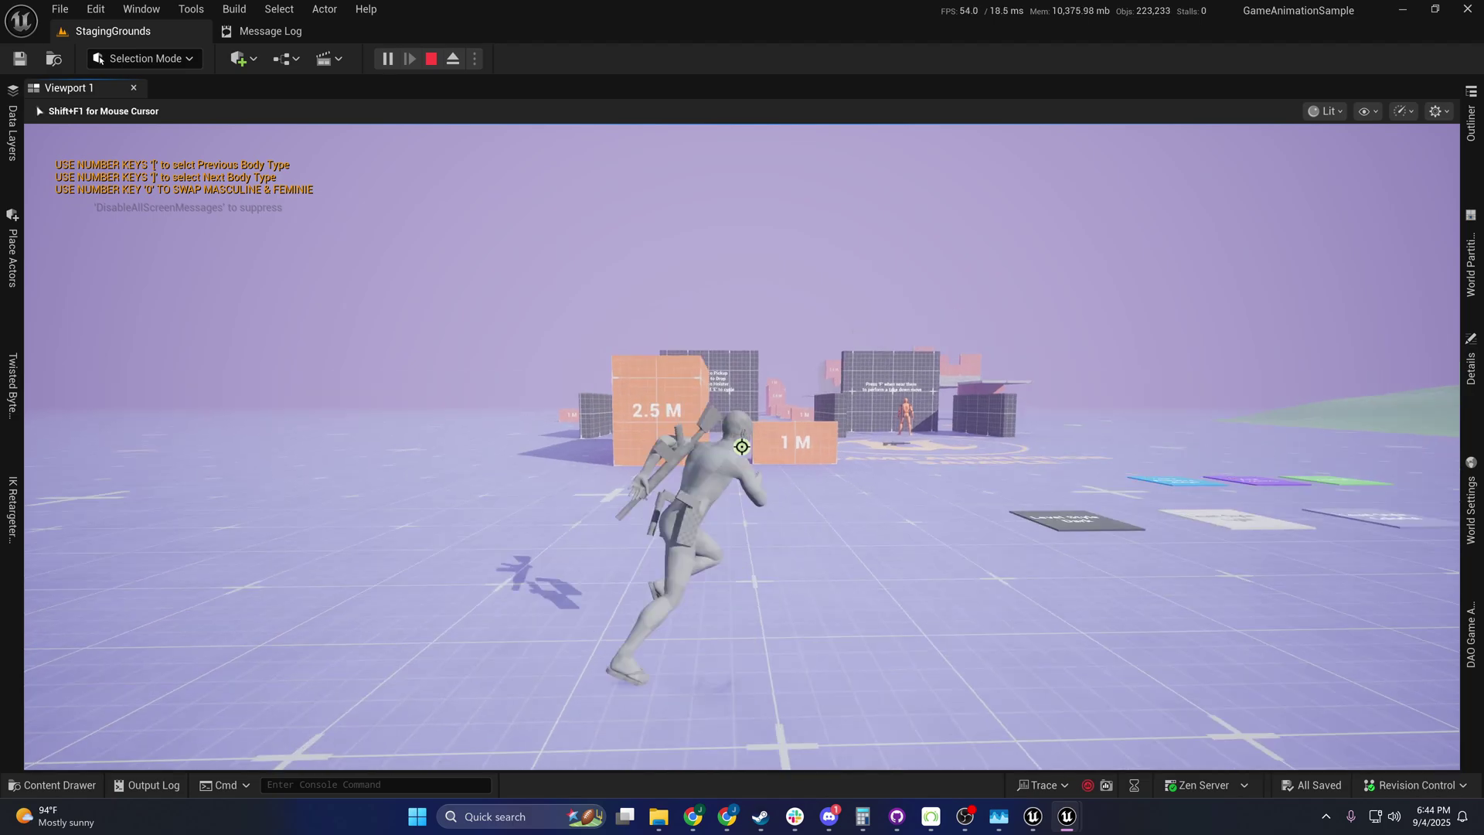
{"action": "key", "text": "s"}
{"action": "key", "text": "w"}
{"action": "key", "text": "d"}
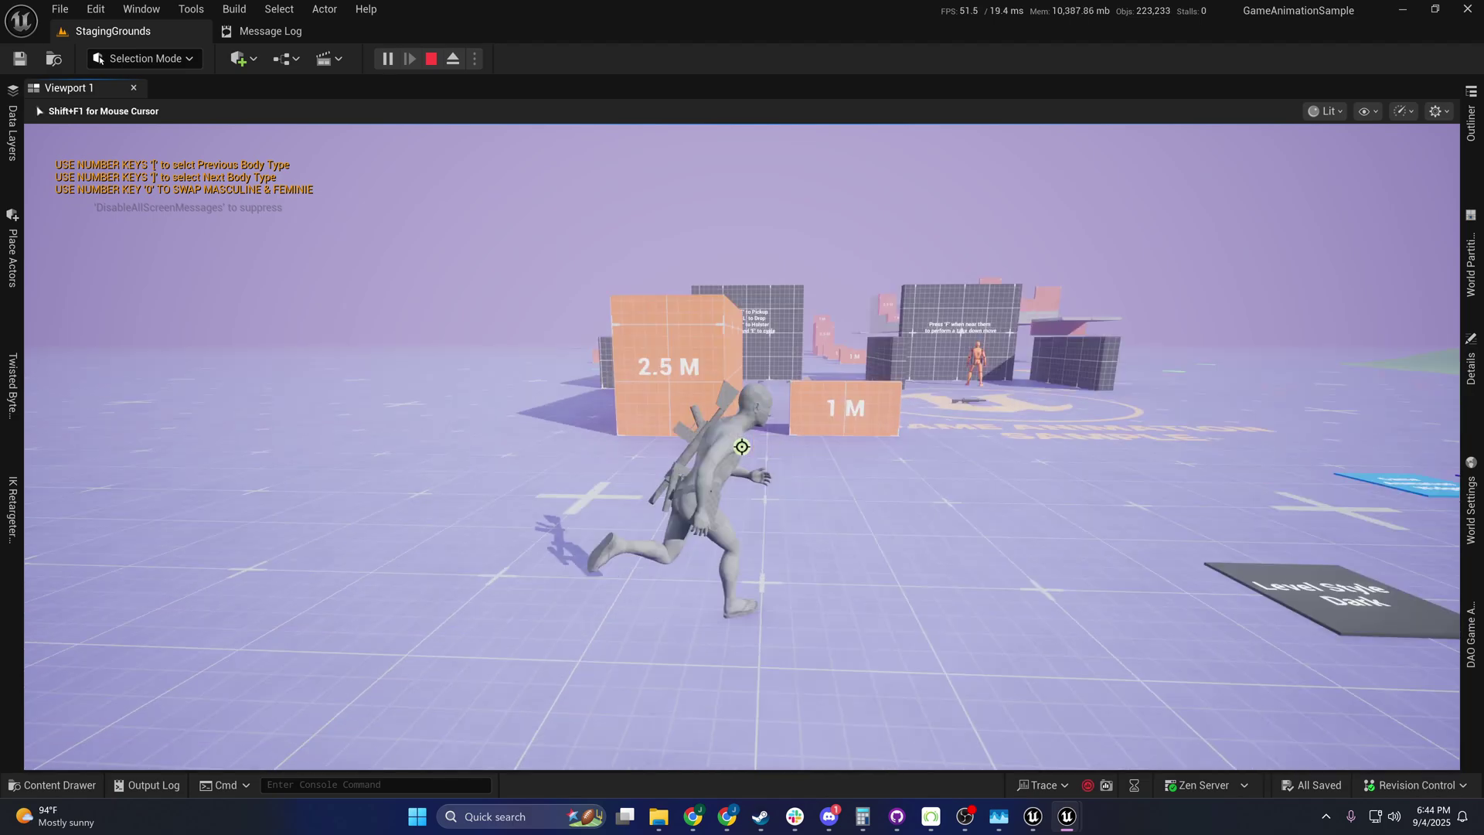
{"action": "key", "text": "s"}
{"action": "key", "text": "w"}
{"action": "key", "text": "s"}
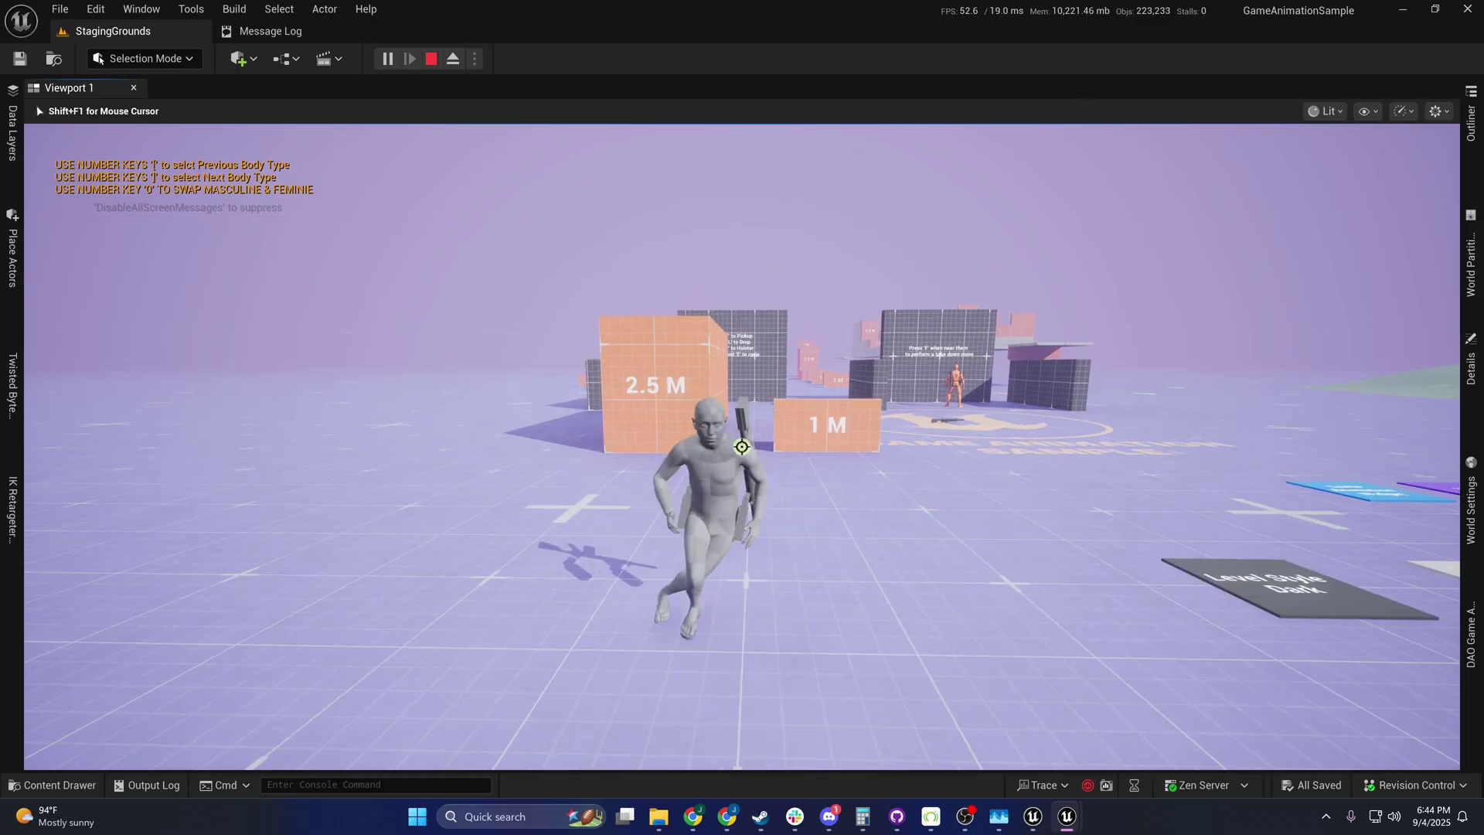
{"action": "key", "text": "w"}
{"action": "key", "text": "s"}
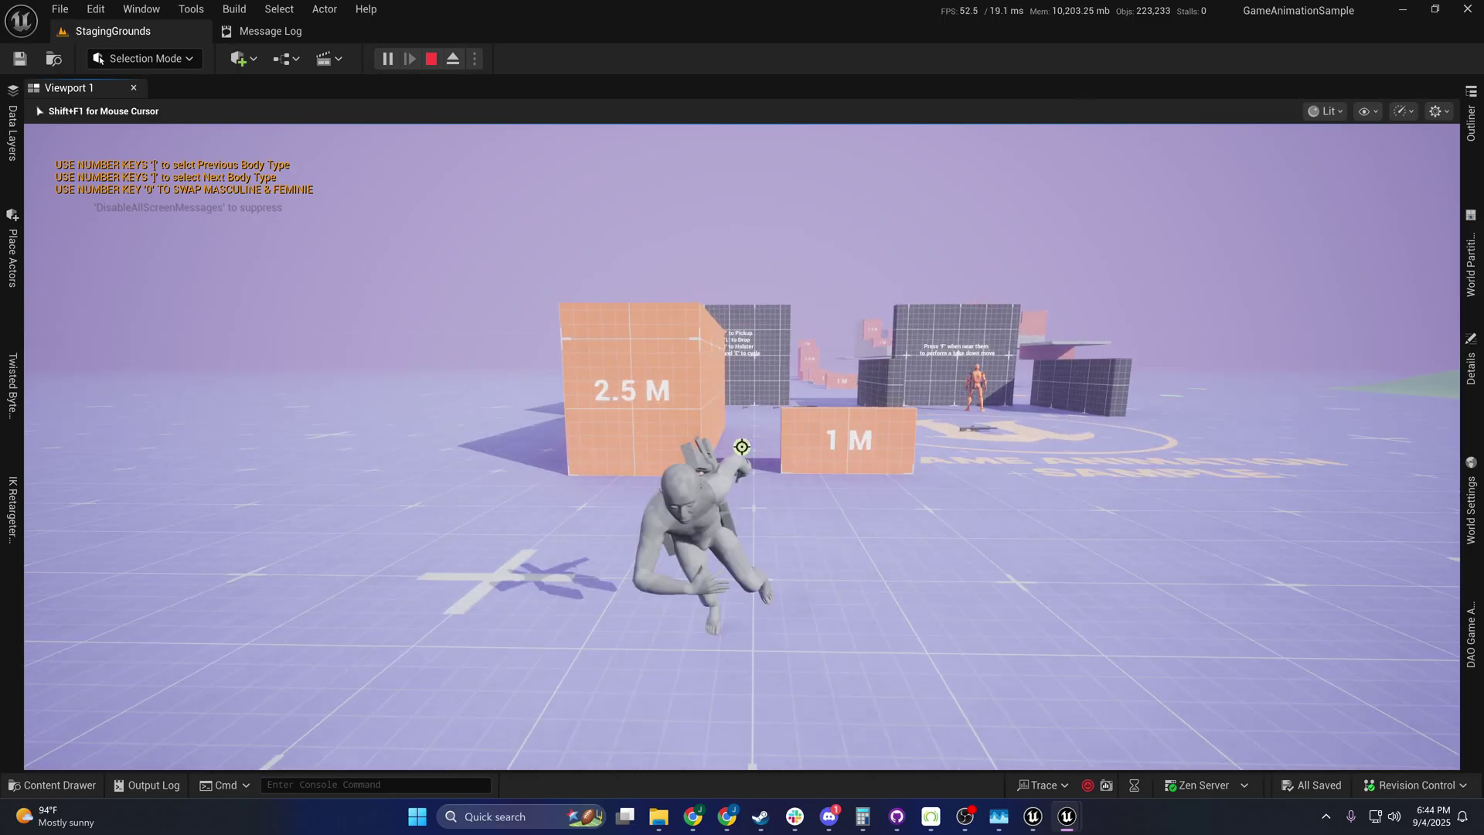
{"action": "key", "text": "w"}
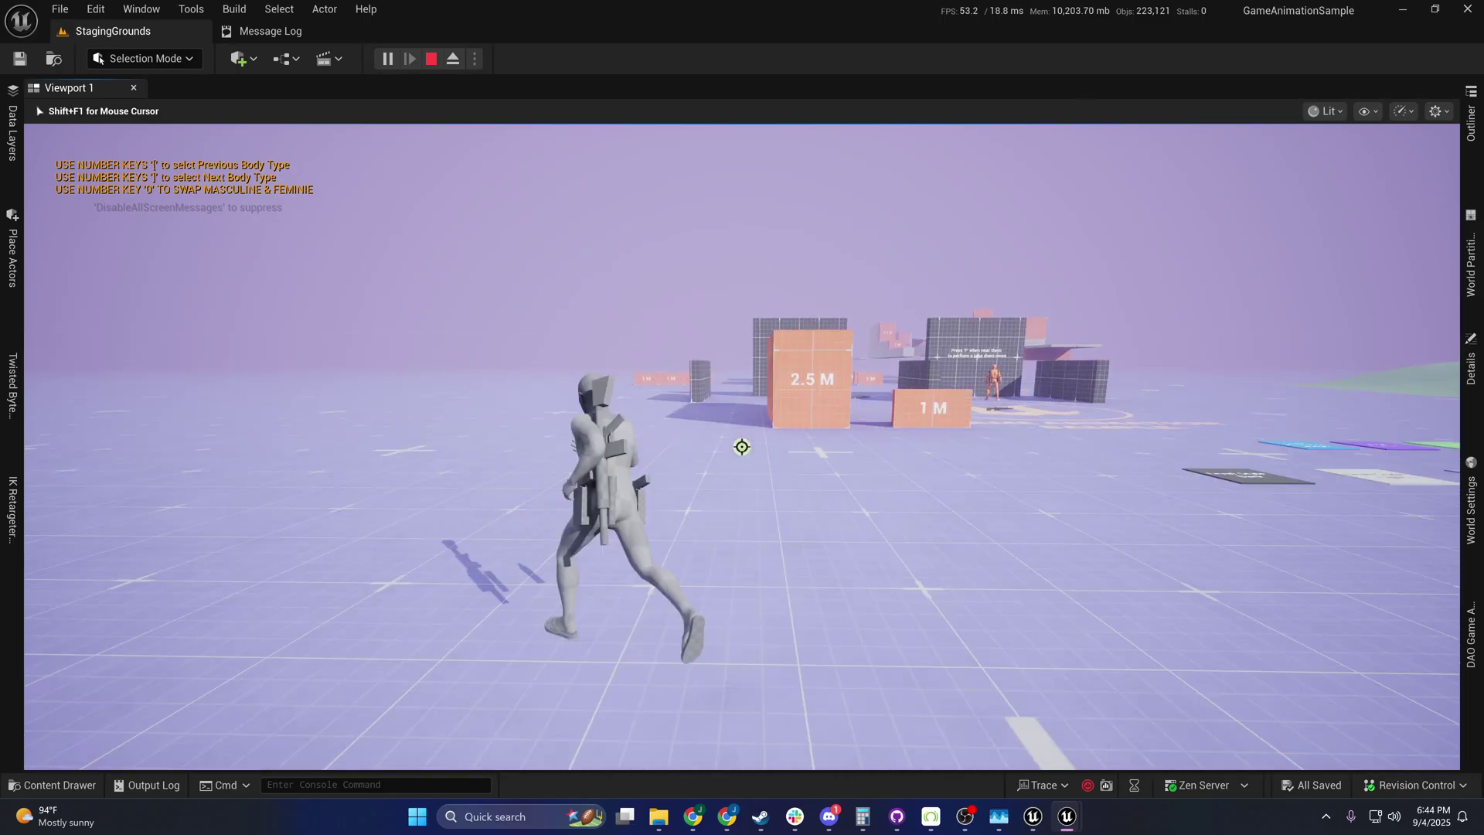
Step: Run the character back and forth near the 2.5 M block to check its direction changes with weapons holstered, and end the play session
{"action": "key", "text": "w"}
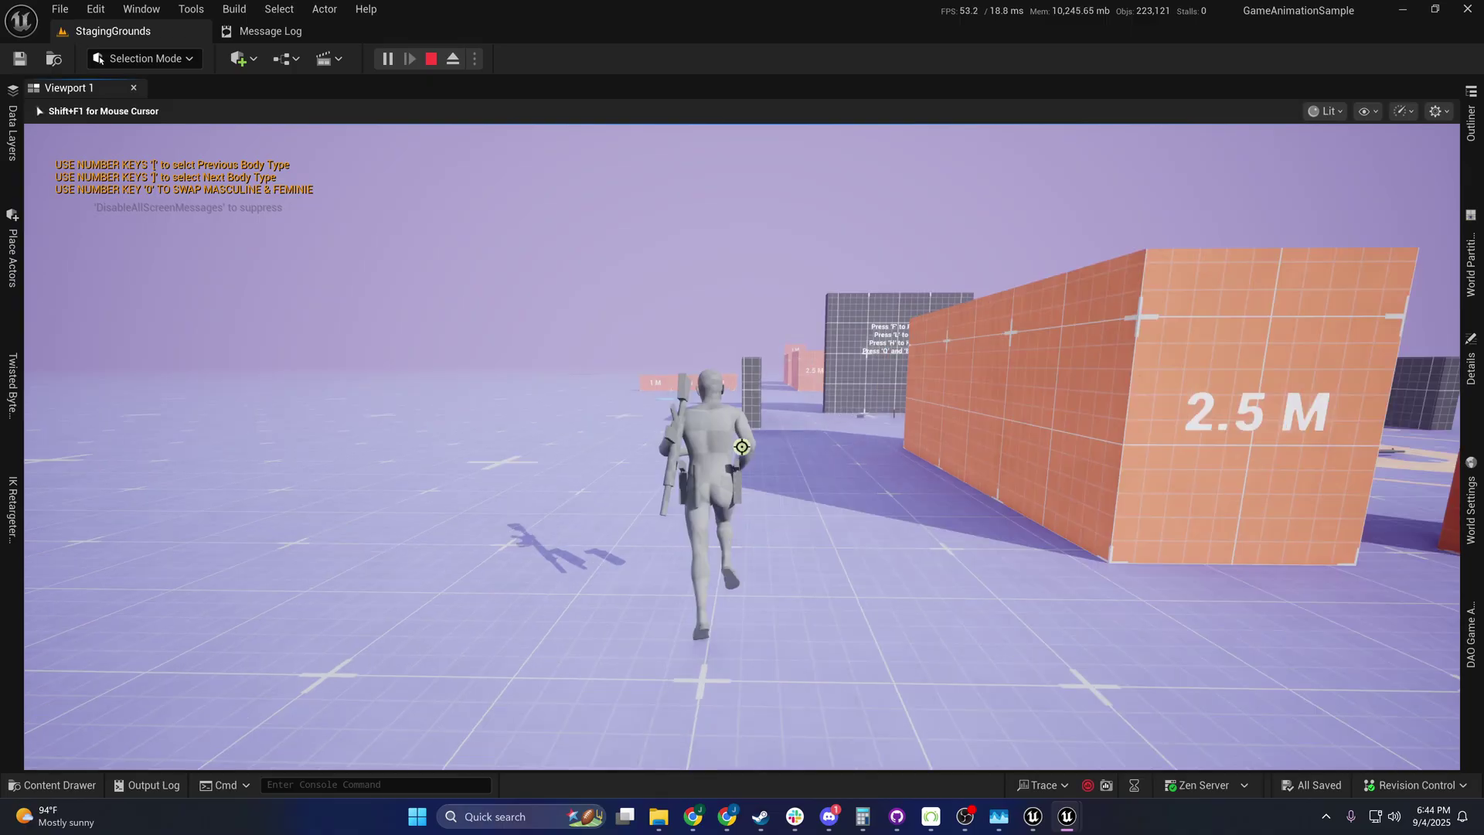
{"action": "key", "text": "s"}
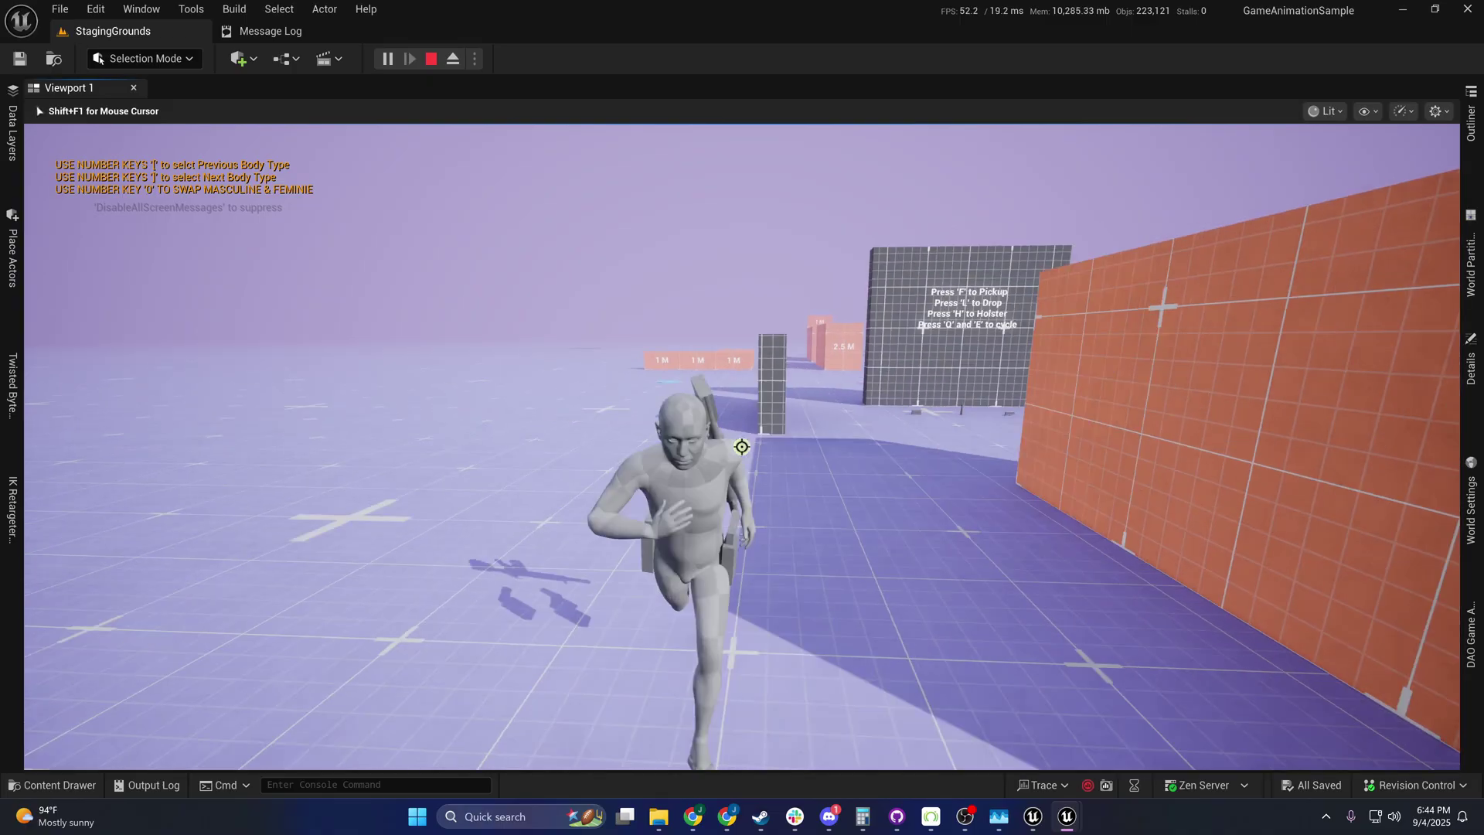
{"action": "key", "text": "w"}
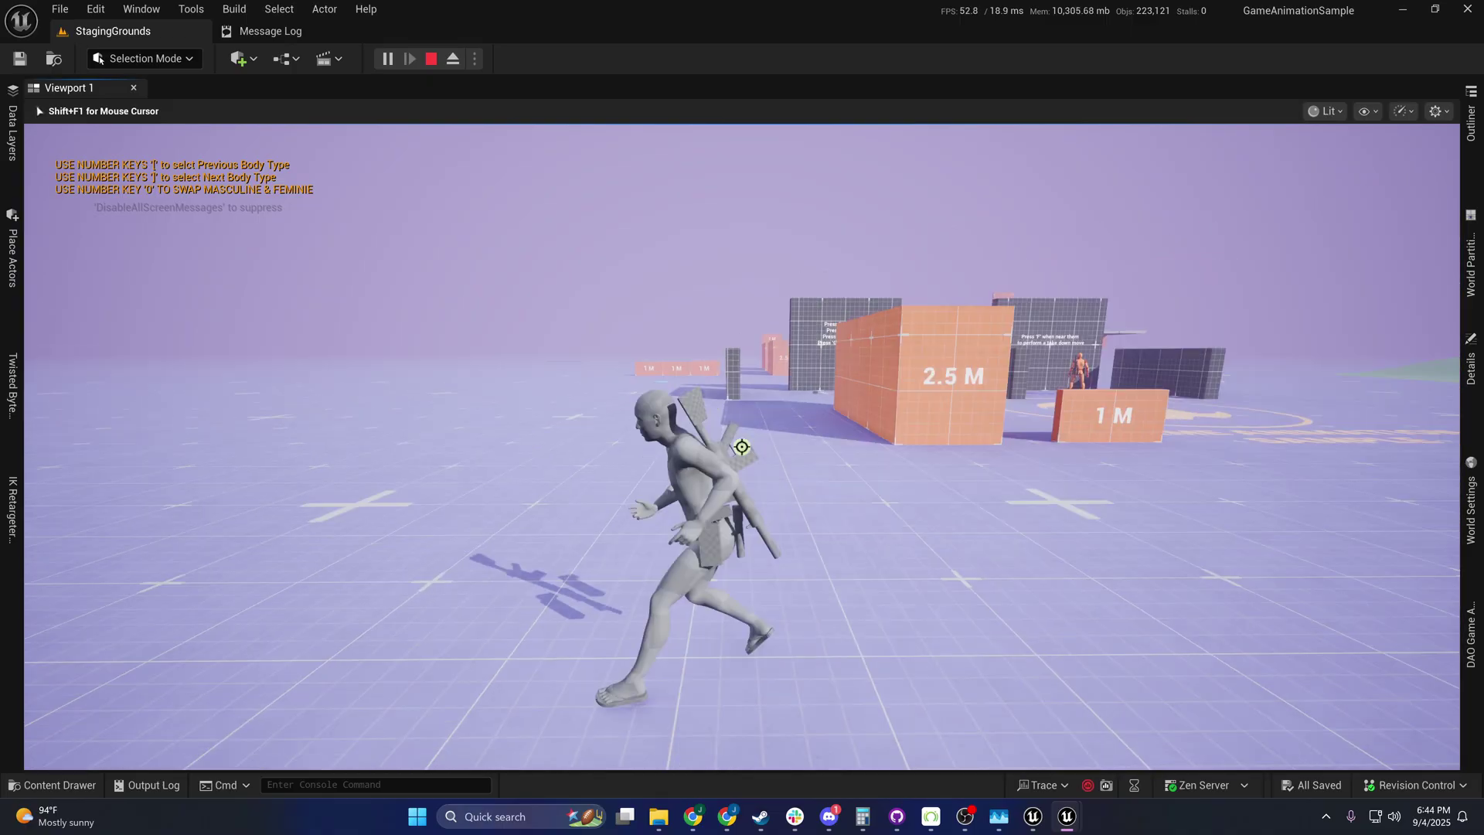
{"action": "key", "text": "s"}
{"action": "key", "text": "s"}
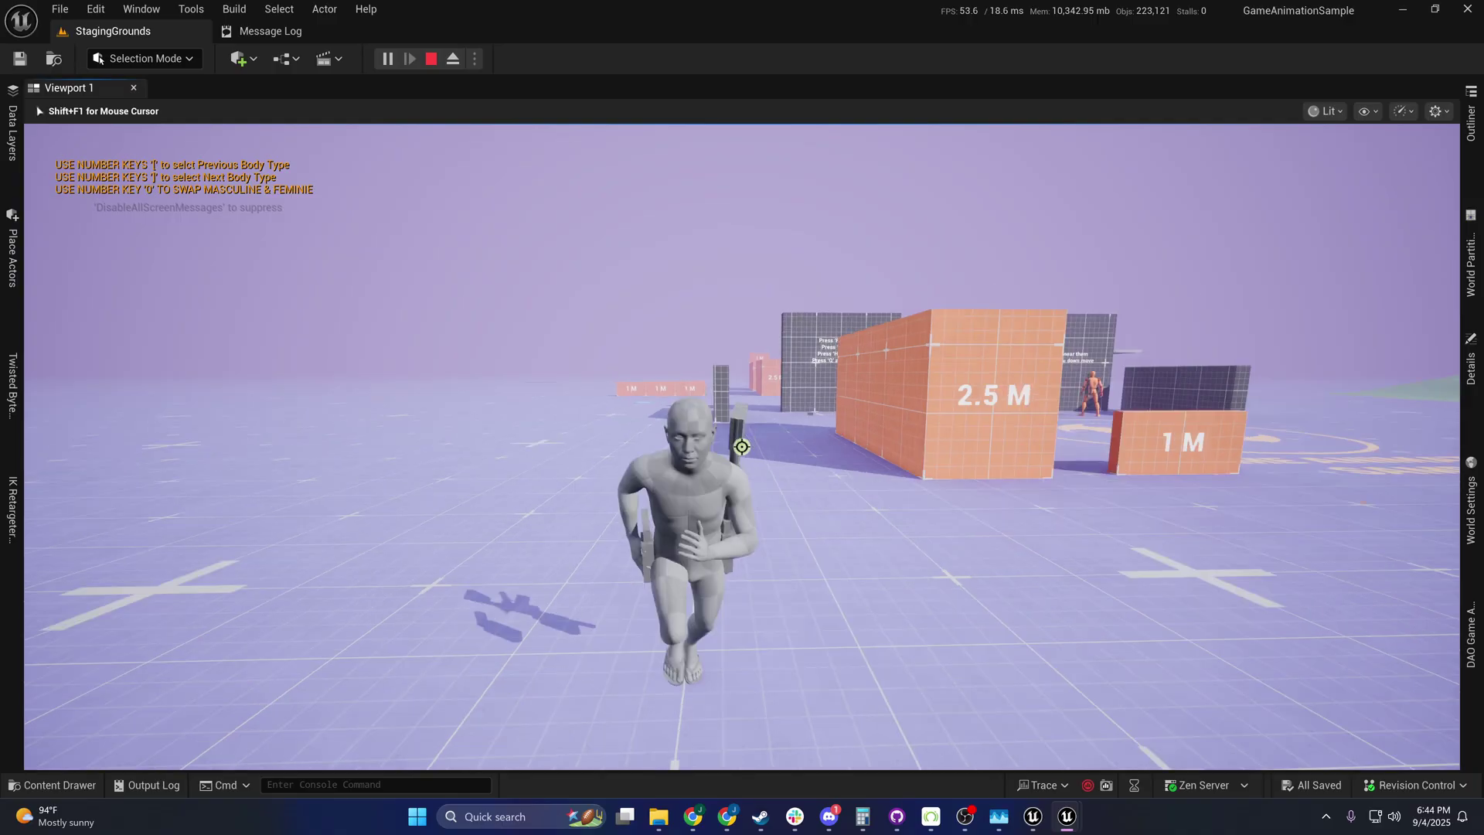
{"action": "key", "text": "w"}
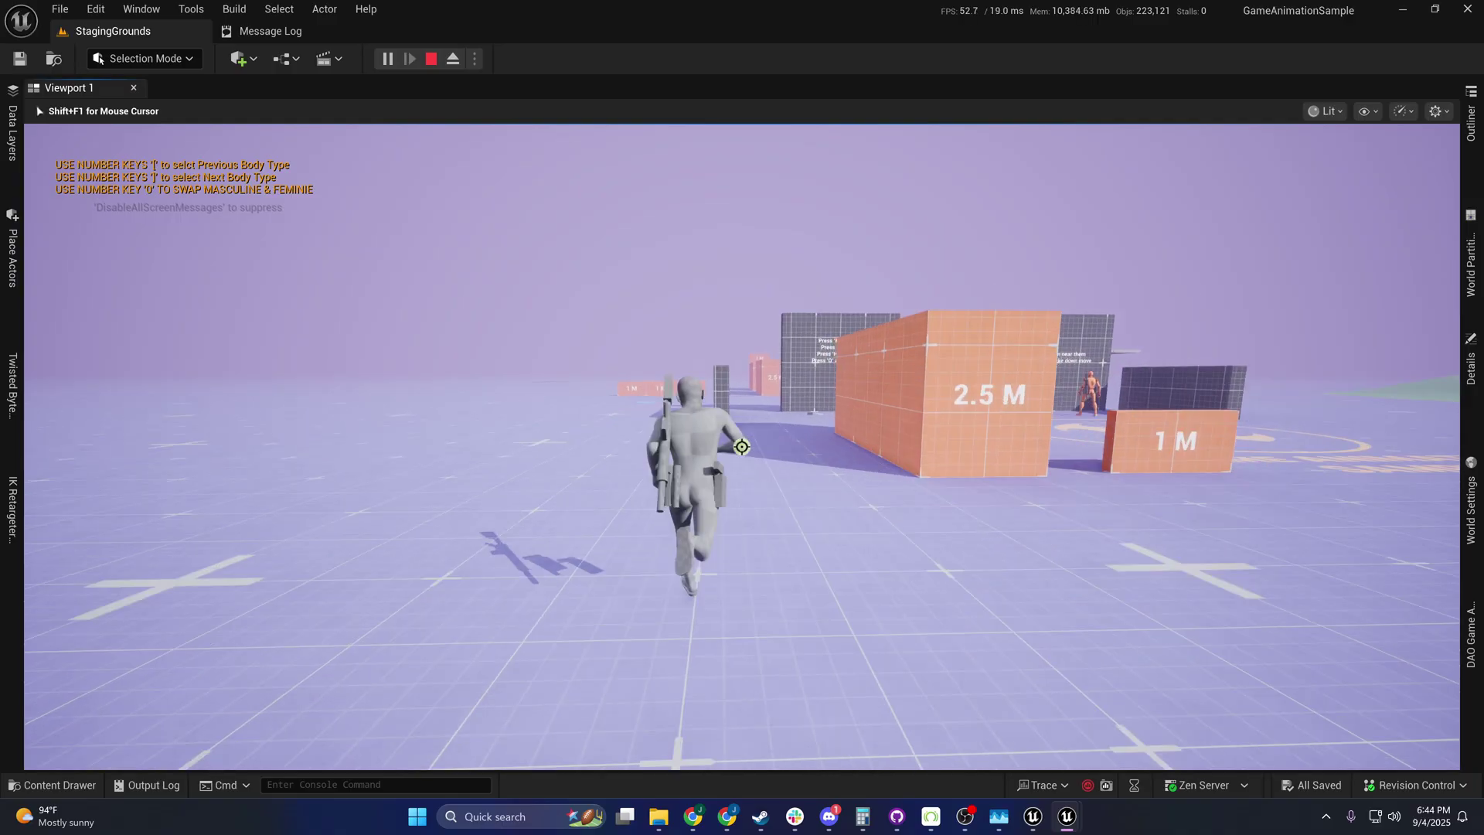
{"action": "key", "text": "s"}
{"action": "key", "text": "w"}
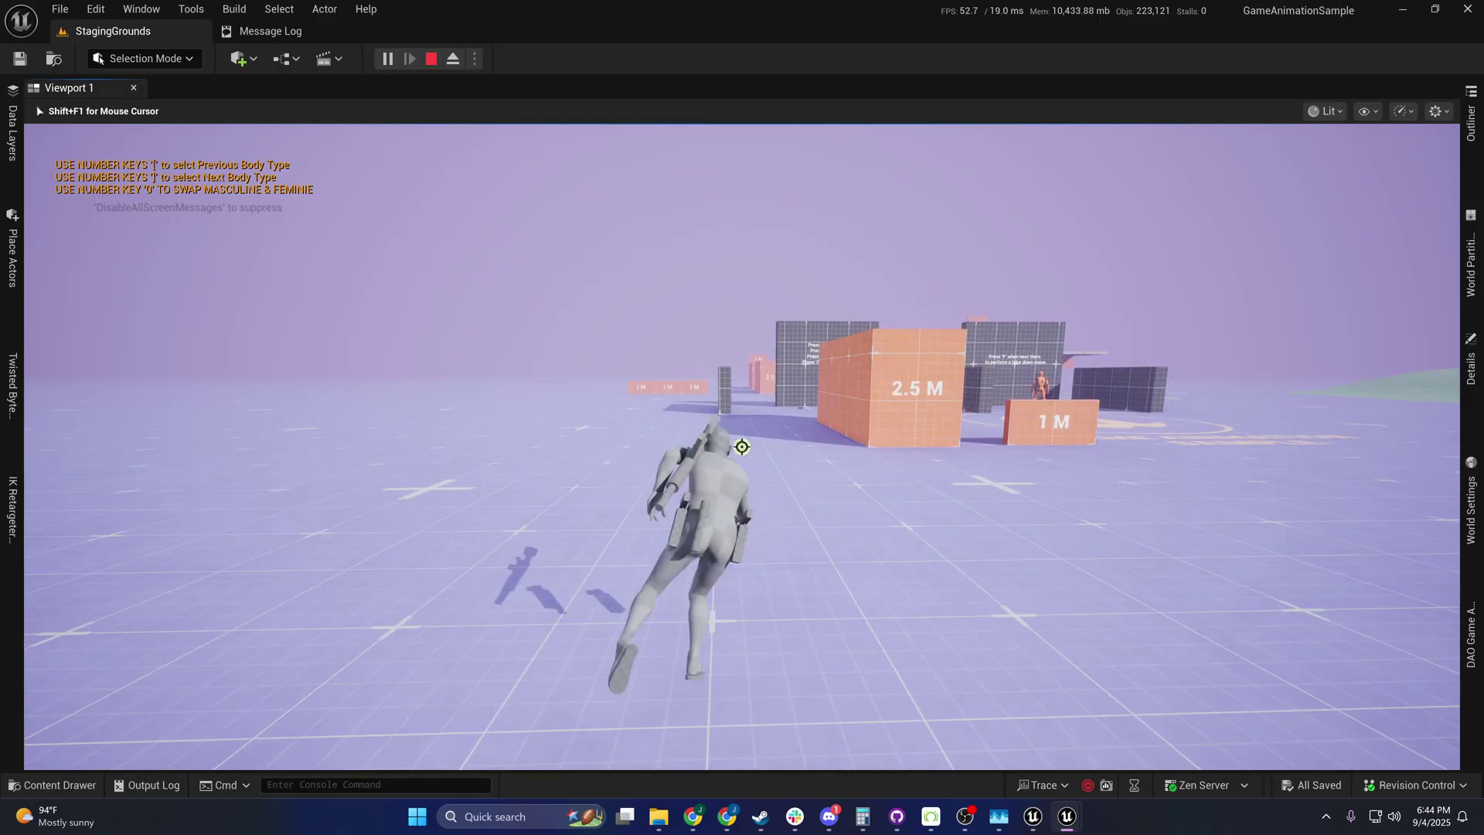
{"action": "key", "text": "Escape"}
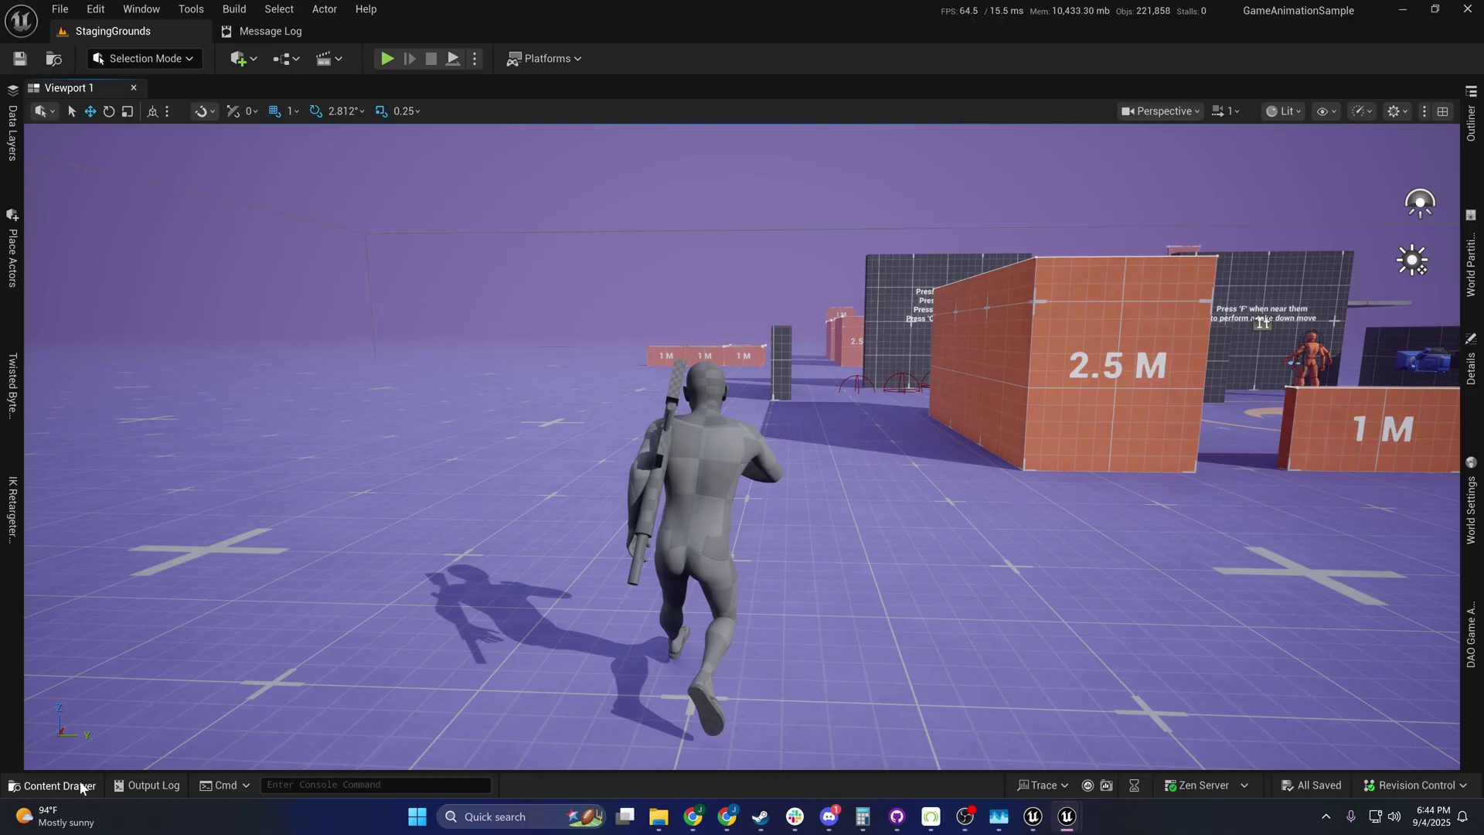
Step: Examine the masculine character's running pose and the weapons on its back from behind, up close and side-on in the level editor
{"action": "left_click", "coordinate": [54, 785]}
{"action": "key", "text": "grave"}
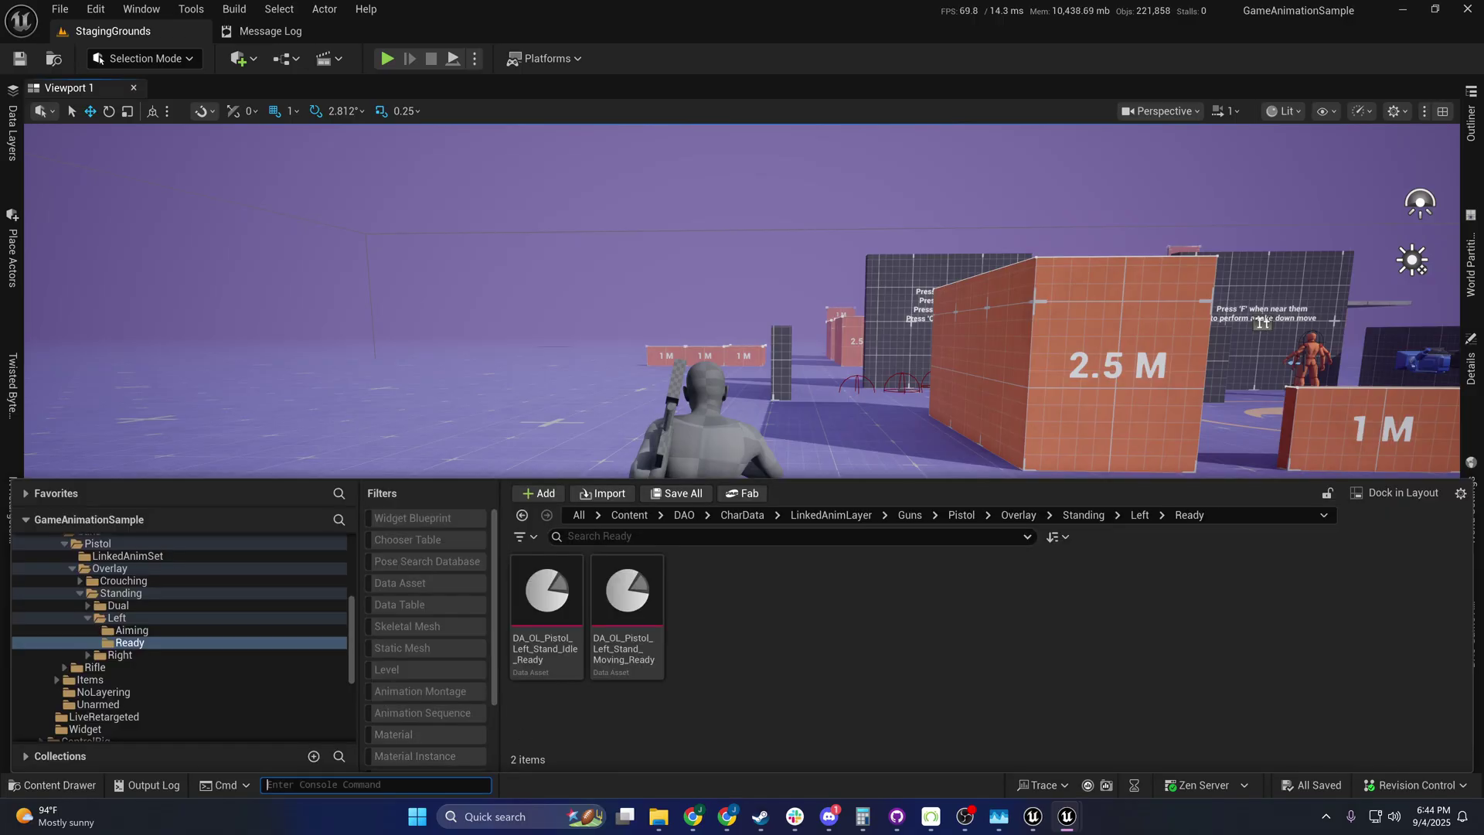
{"action": "right_click_drag", "start_coordinate": [742, 309], "coordinate": [711, 317]}
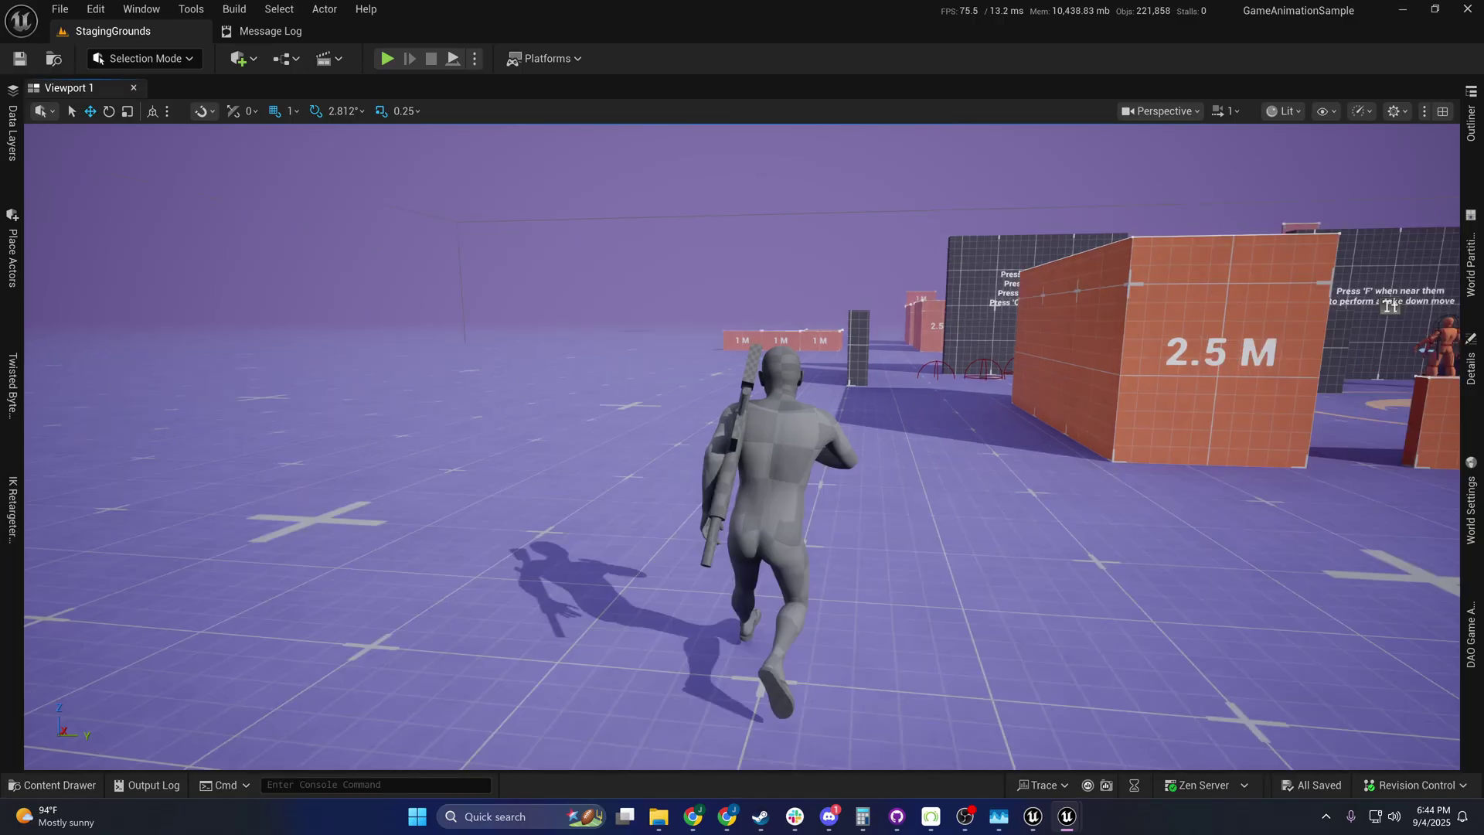
{"action": "right_click_drag", "start_coordinate": [742, 446], "coordinate": [897, 456]}
{"action": "scroll", "coordinate": [742, 447], "scroll_direction": "down", "scroll_amount": 3}
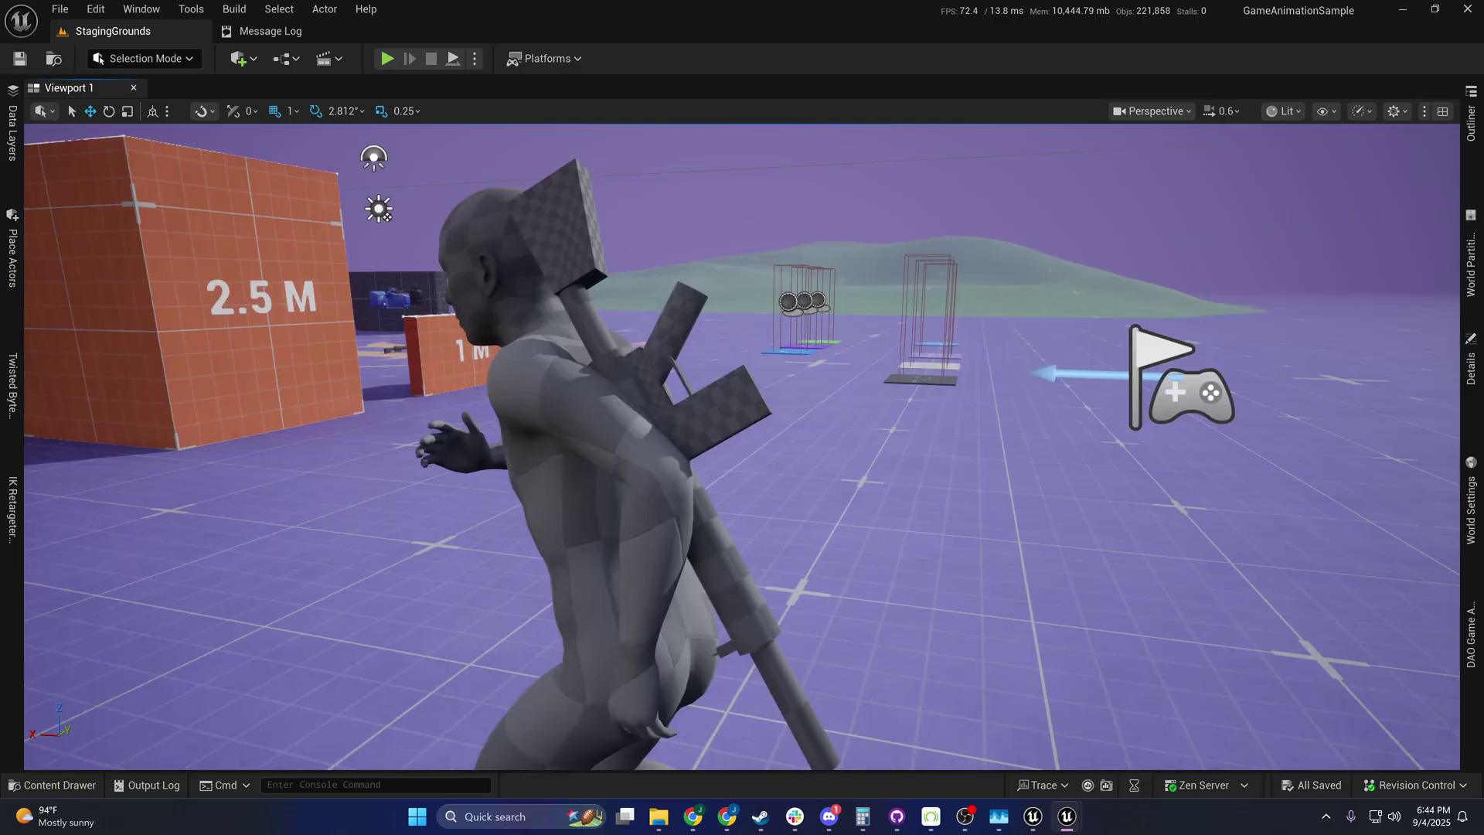
{"action": "right_click_drag", "start_coordinate": [837, 404], "coordinate": [915, 402]}
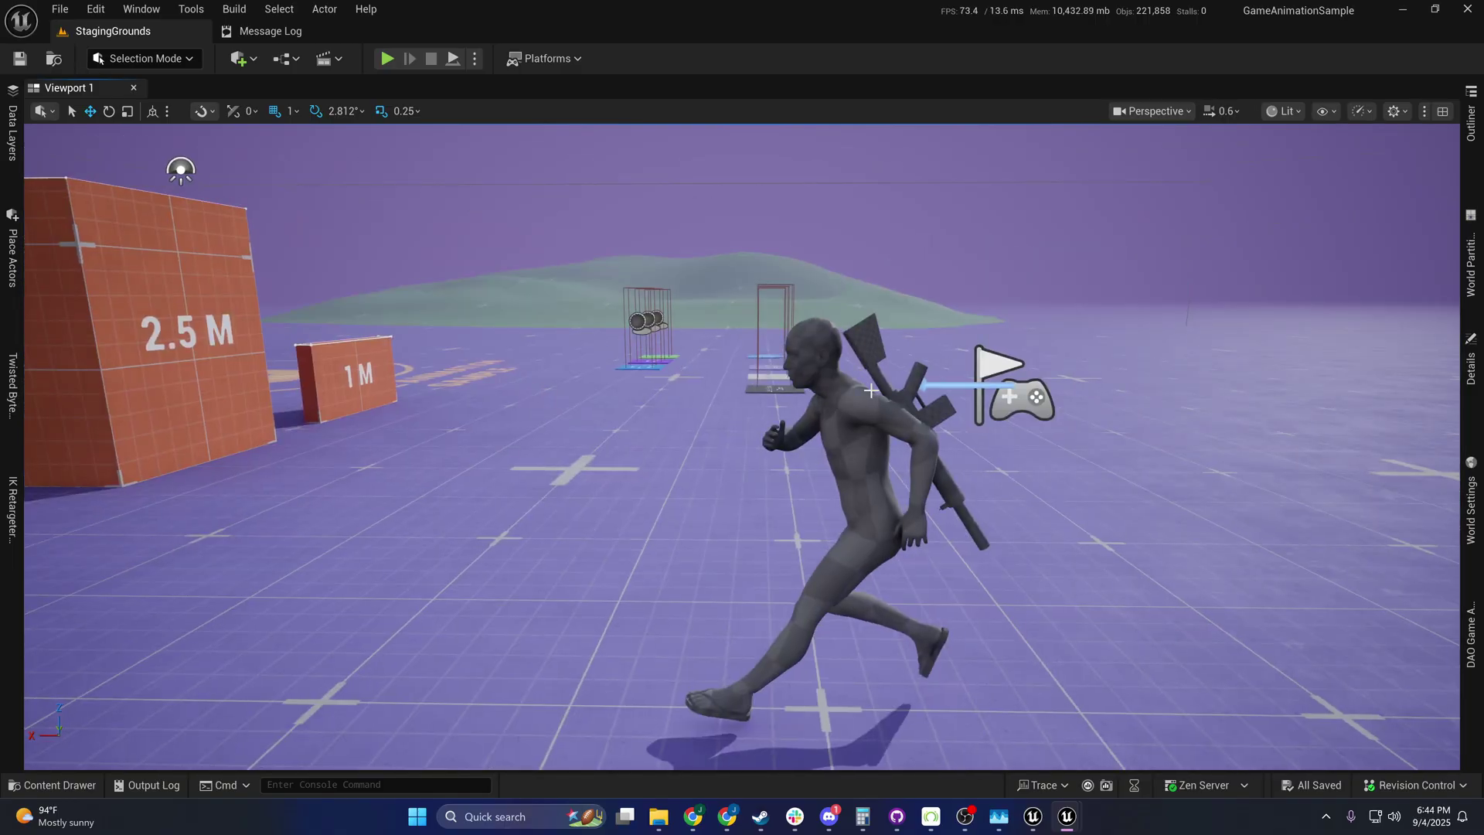
{"action": "right_click_drag", "start_coordinate": [872, 391], "coordinate": [357, 481]}
{"action": "key", "text": "s"}
{"action": "scroll", "coordinate": [634, 393], "scroll_direction": "up", "scroll_amount": 3}
{"action": "key", "text": "d"}
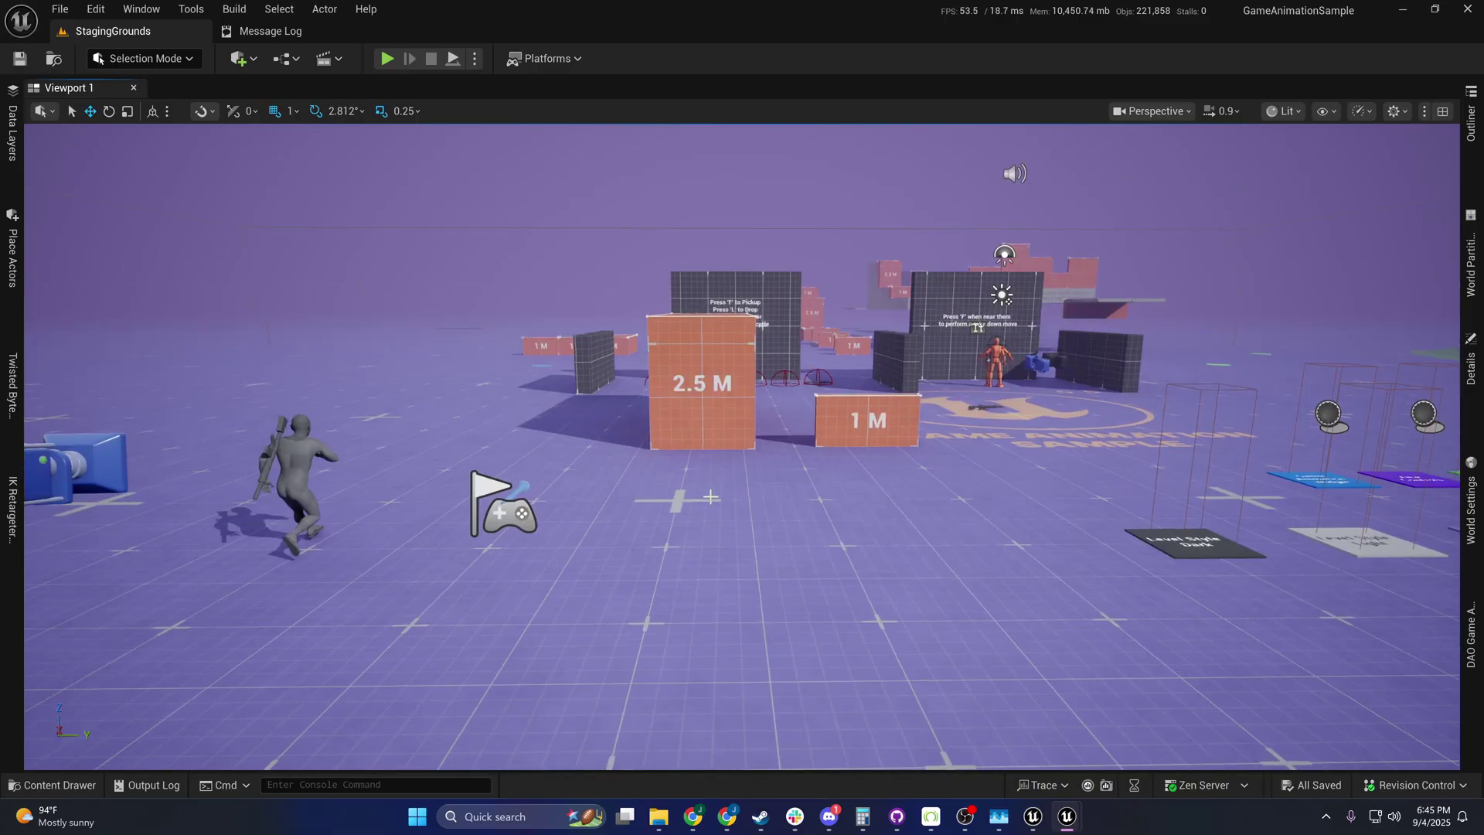